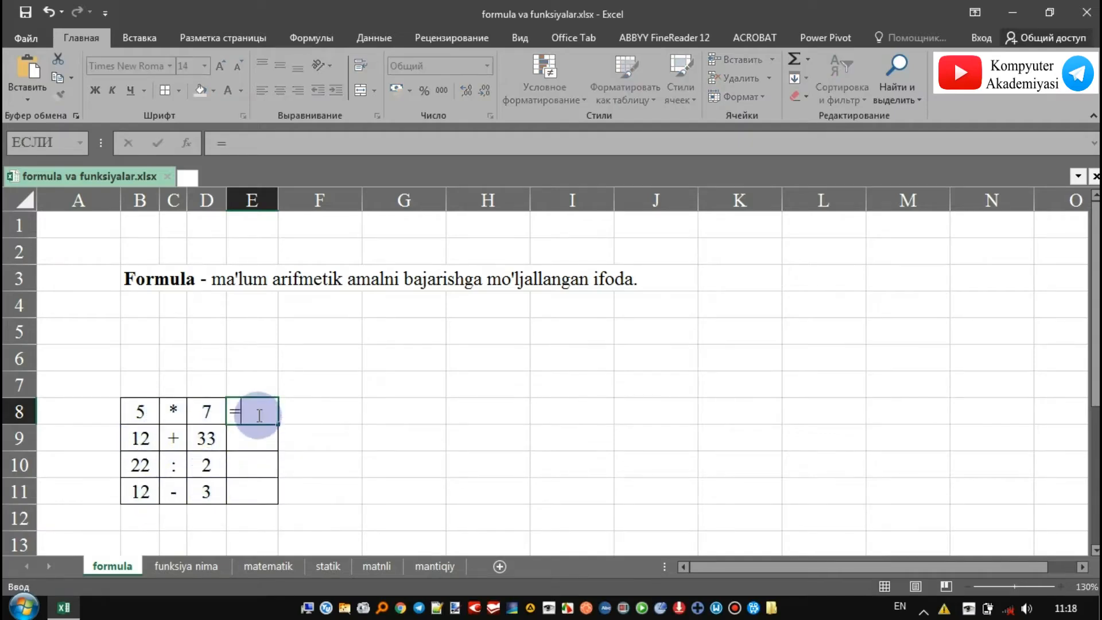
Complete the multiplication formula =B8*D8 in cell E8.
{"action": "left_click", "coordinate": [138, 411]}
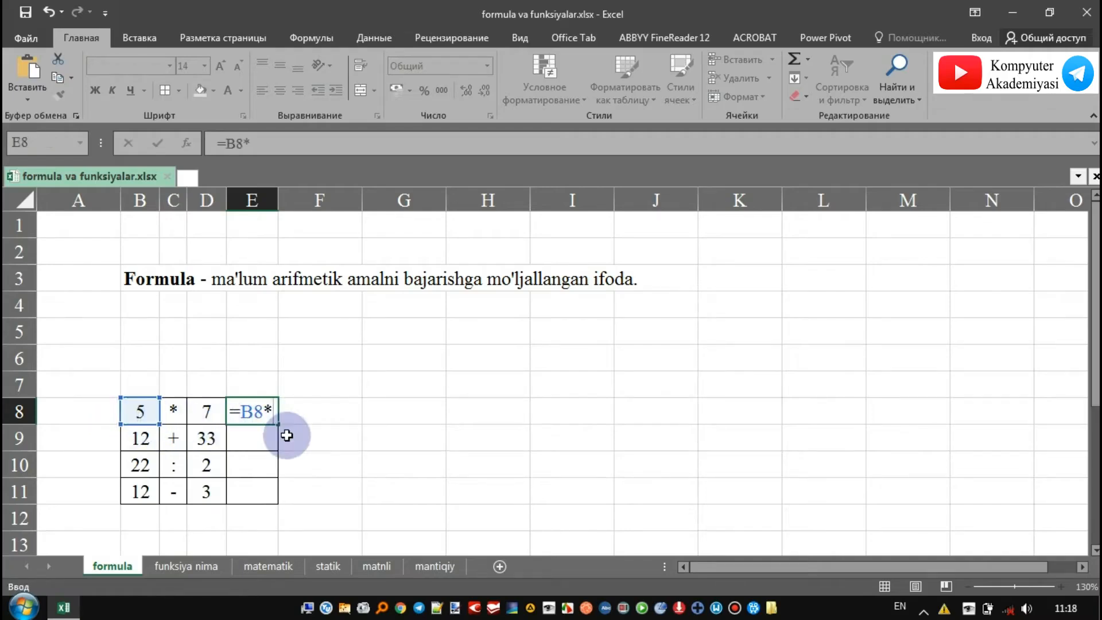
{"action": "left_click", "coordinate": [206, 413]}
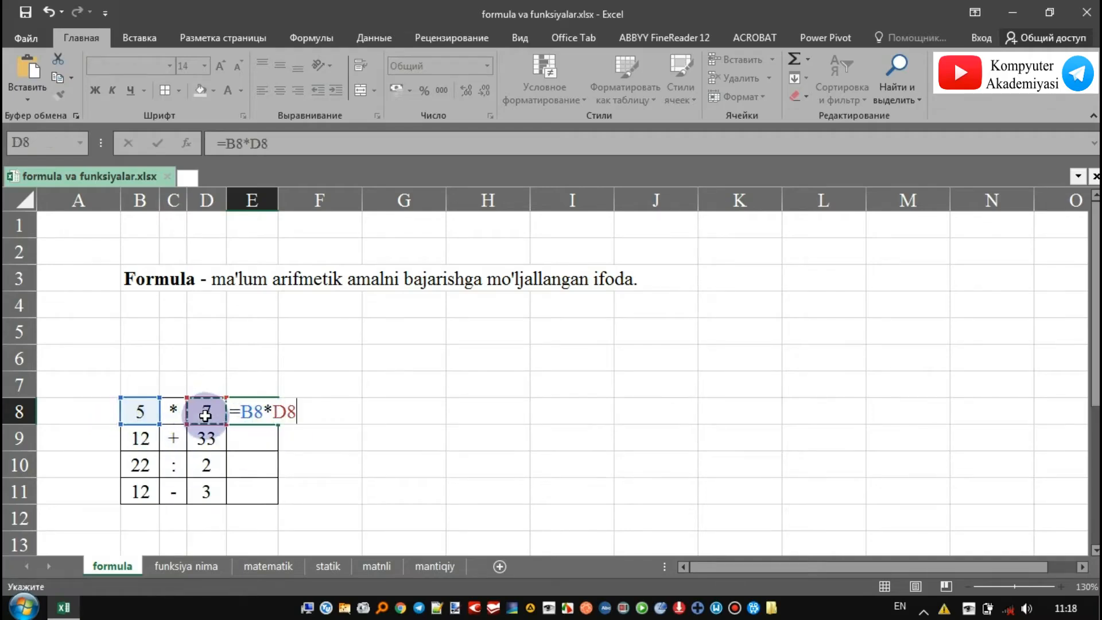
{"action": "key", "text": "Return"}
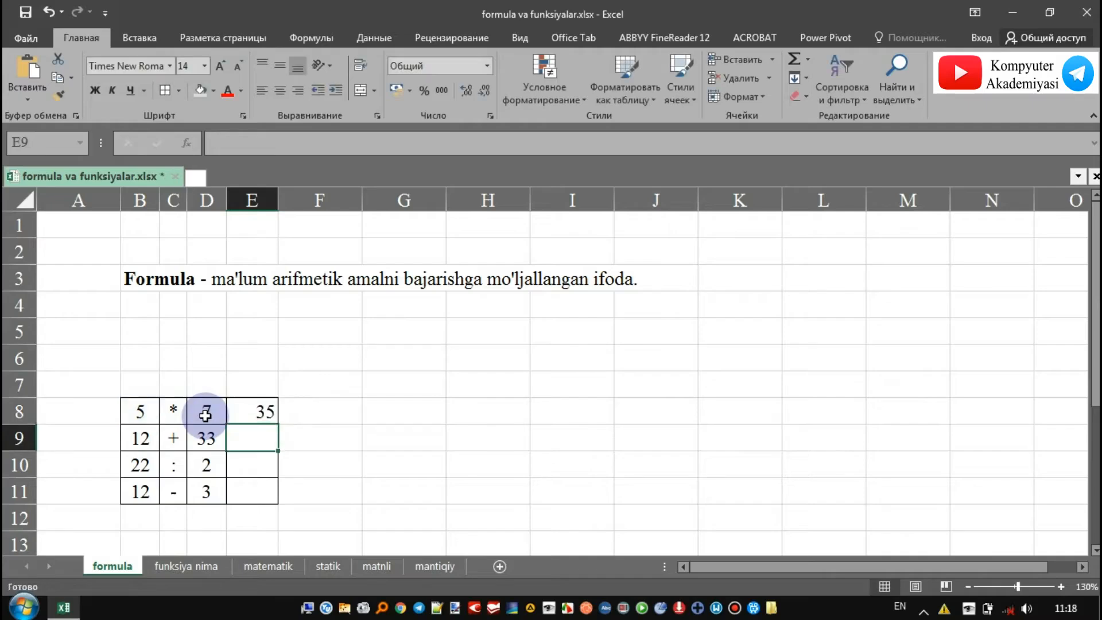
Enter the addition formula =B9+D9 in cell E9.
{"action": "type", "text": "="}
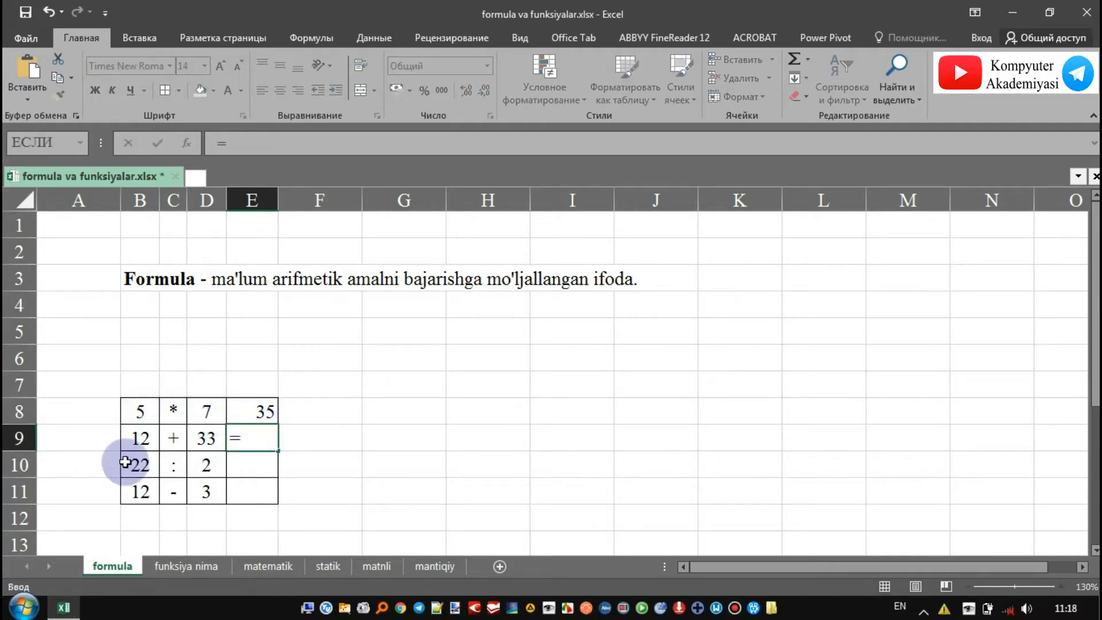
{"action": "left_click", "coordinate": [141, 442]}
{"action": "type", "text": "+"}
{"action": "left_click", "coordinate": [206, 439]}
{"action": "key", "text": "Return"}
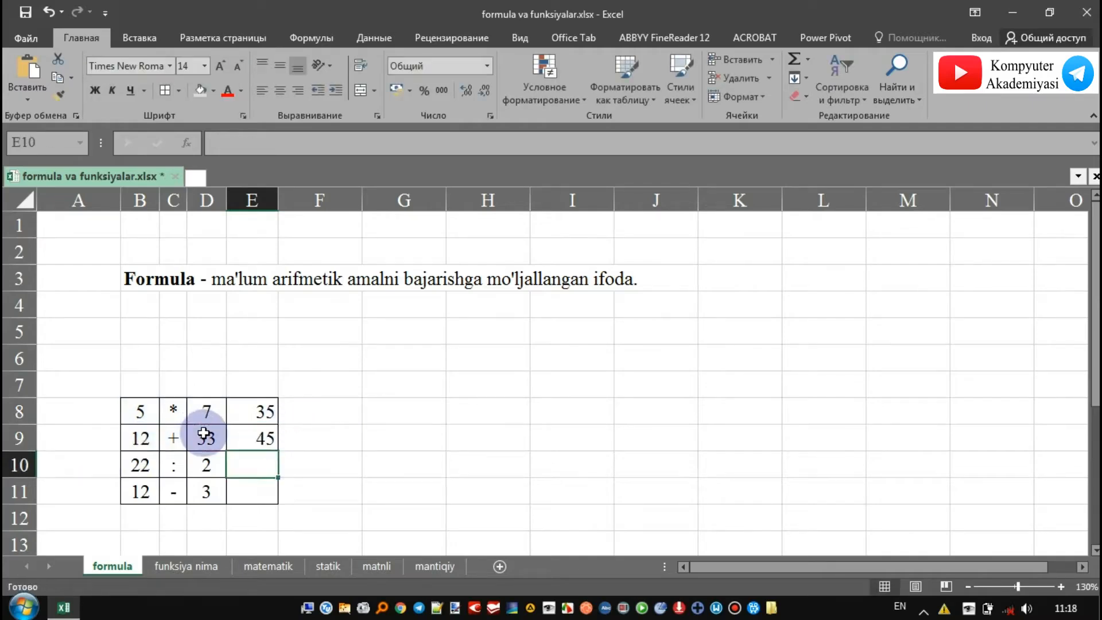
Enter the division formula =B10/D10 in cell E10.
{"action": "type", "text": "="}
{"action": "left_click", "coordinate": [148, 465]}
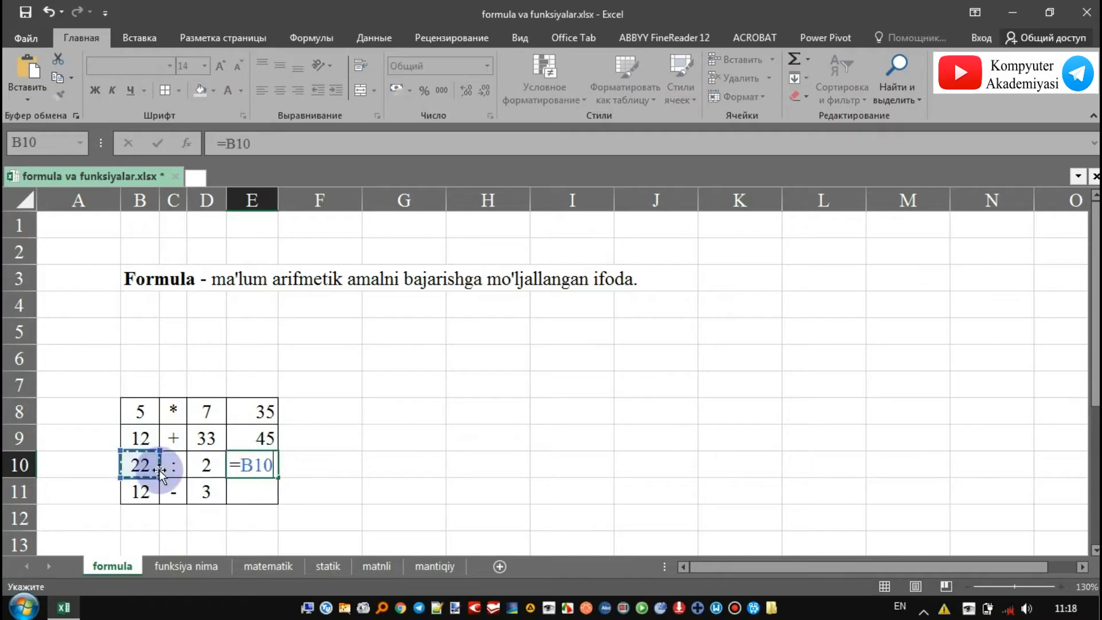
{"action": "type", "text": "/"}
{"action": "left_click", "coordinate": [206, 465]}
{"action": "key", "text": "Return"}
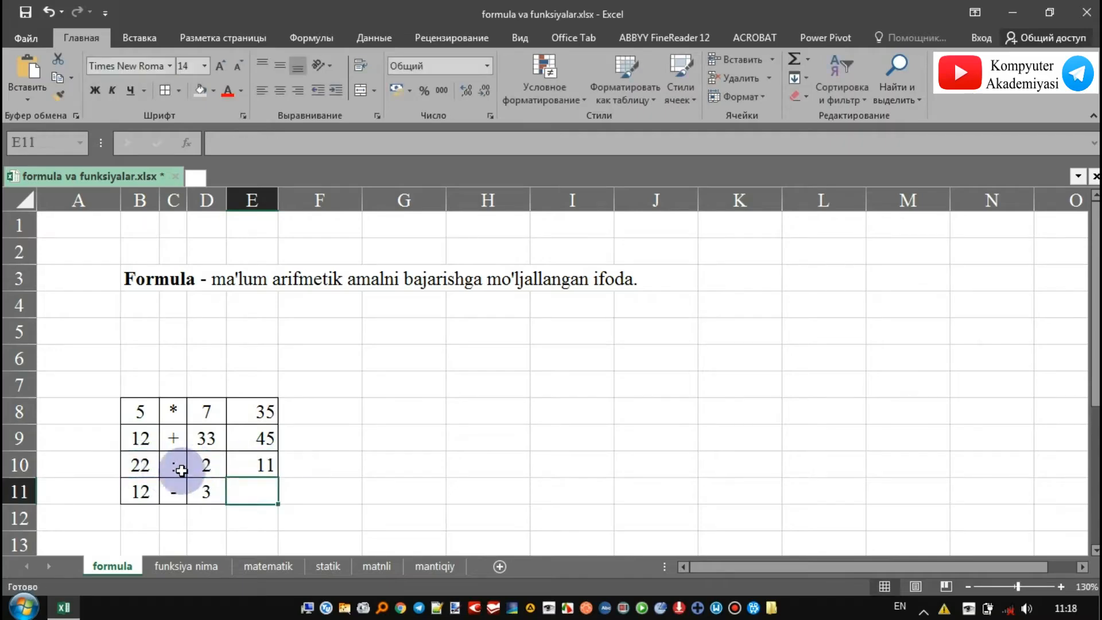
Enter the subtraction formula =B11-D11 in cell E11.
{"action": "type", "text": "="}
{"action": "left_click", "coordinate": [140, 495]}
{"action": "type", "text": "-"}
{"action": "left_click", "coordinate": [210, 491]}
{"action": "key", "text": "Return"}
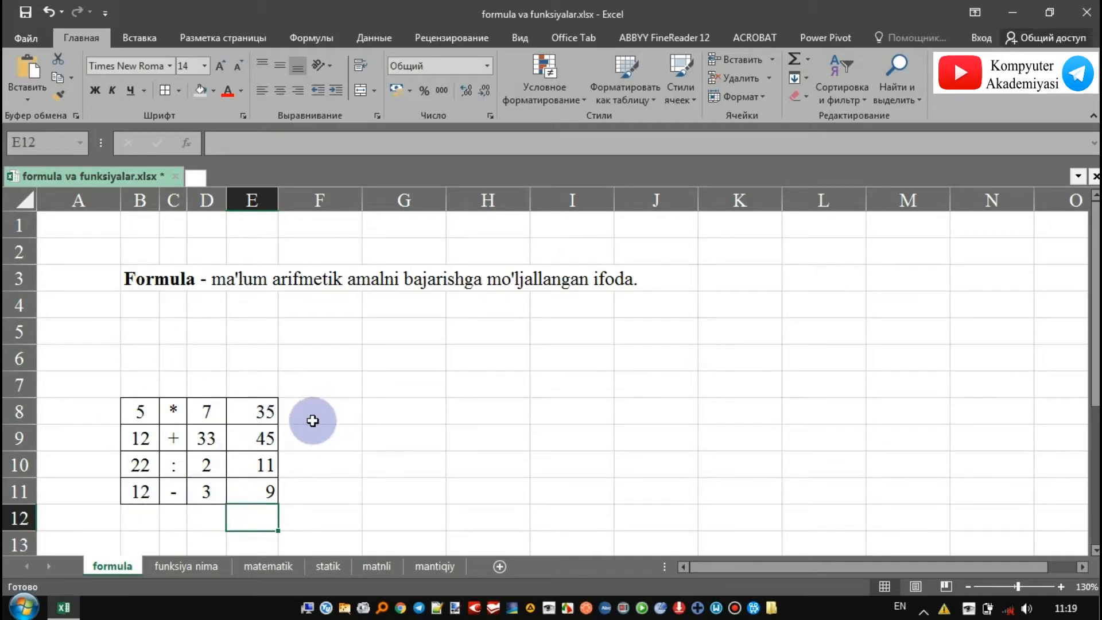
Switch to the funksiya nima sheet, view the Insert Function dialog there and close it without inserting anything.
{"action": "left_click", "coordinate": [194, 564]}
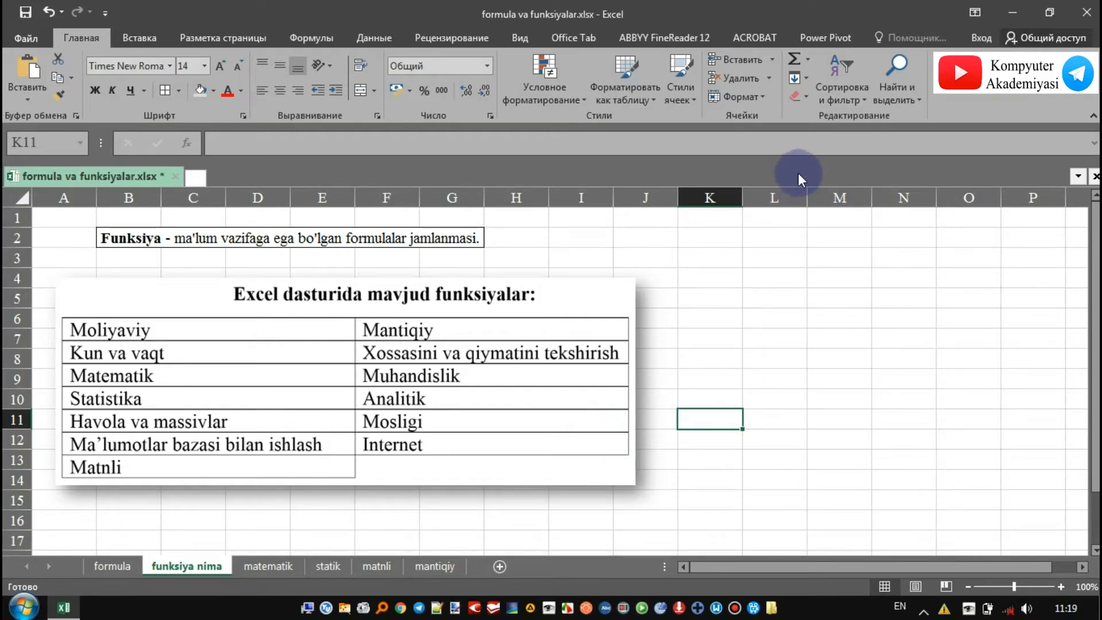
{"action": "left_click", "coordinate": [807, 56]}
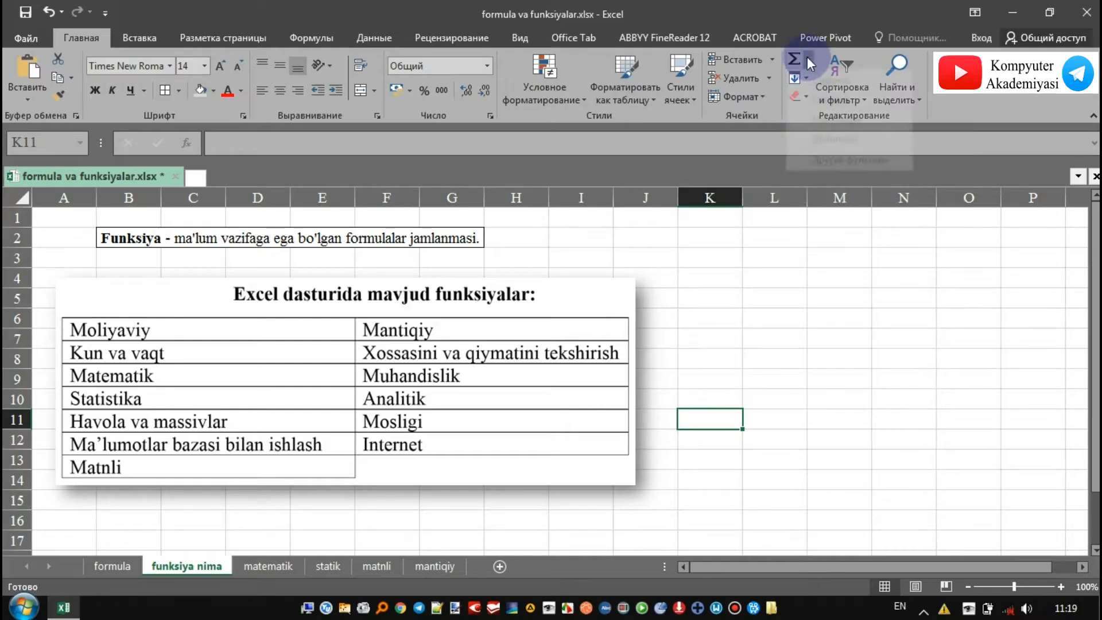
{"action": "left_click", "coordinate": [863, 173]}
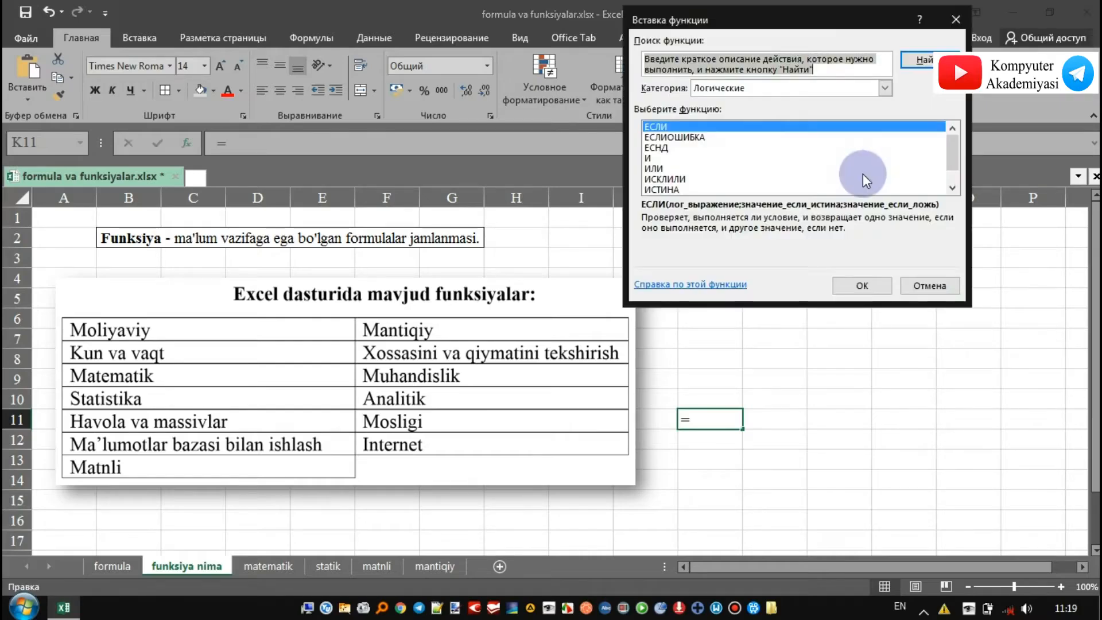
{"action": "left_click_drag", "start_coordinate": [750, 28], "coordinate": [655, 90]}
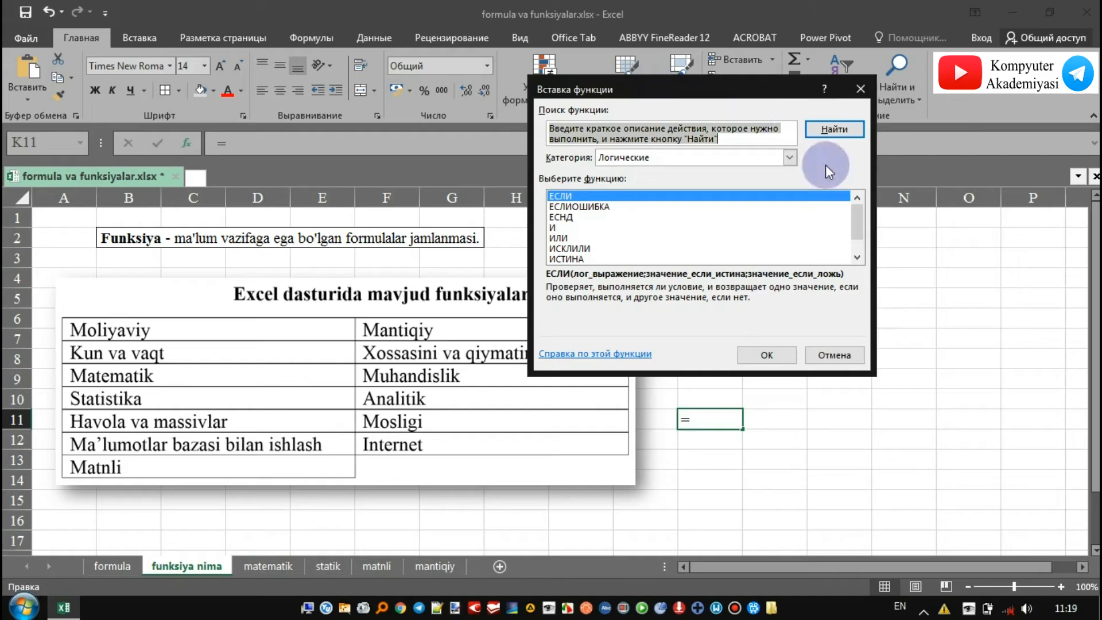
{"action": "left_click", "coordinate": [834, 355]}
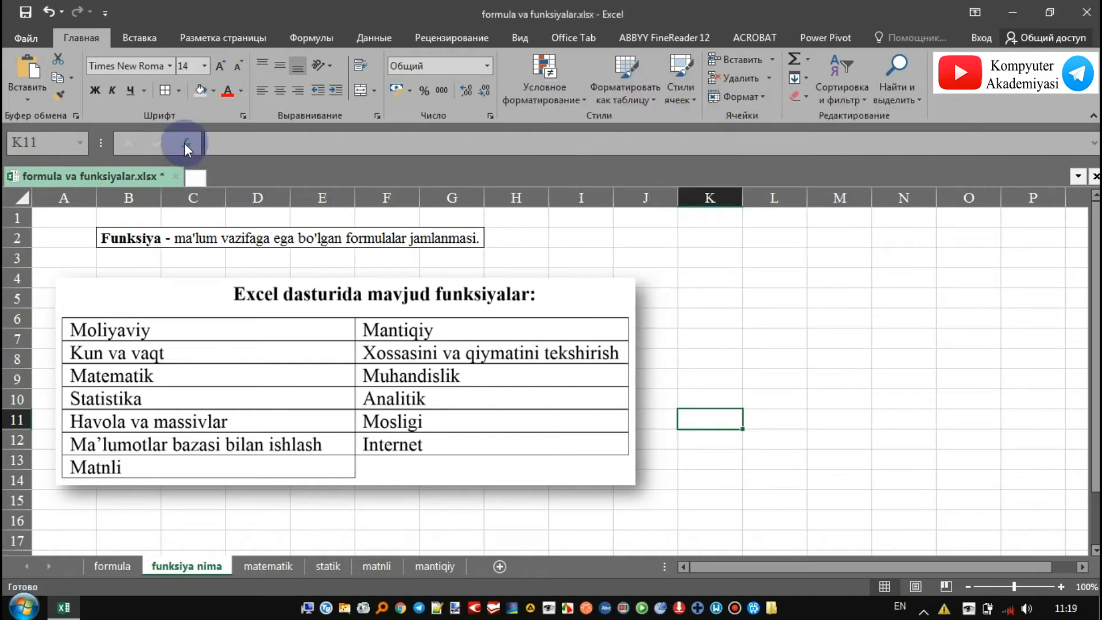
Examine the function categories offered for insertion and the functions in the Математические category, without inserting any.
{"action": "left_click", "coordinate": [184, 140]}
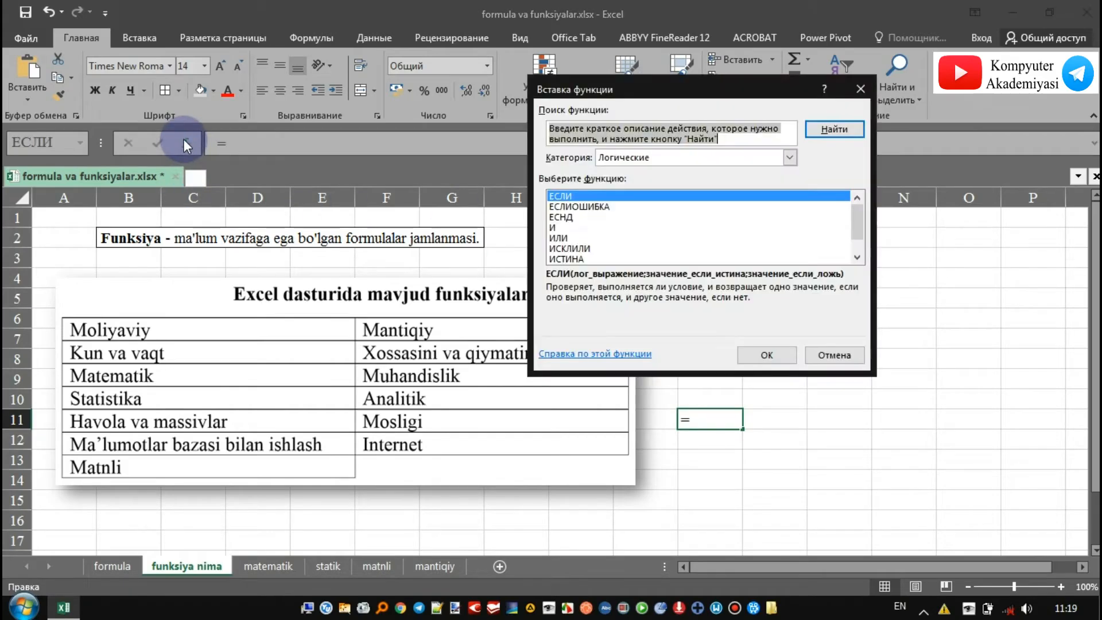
{"action": "left_click", "coordinate": [788, 157]}
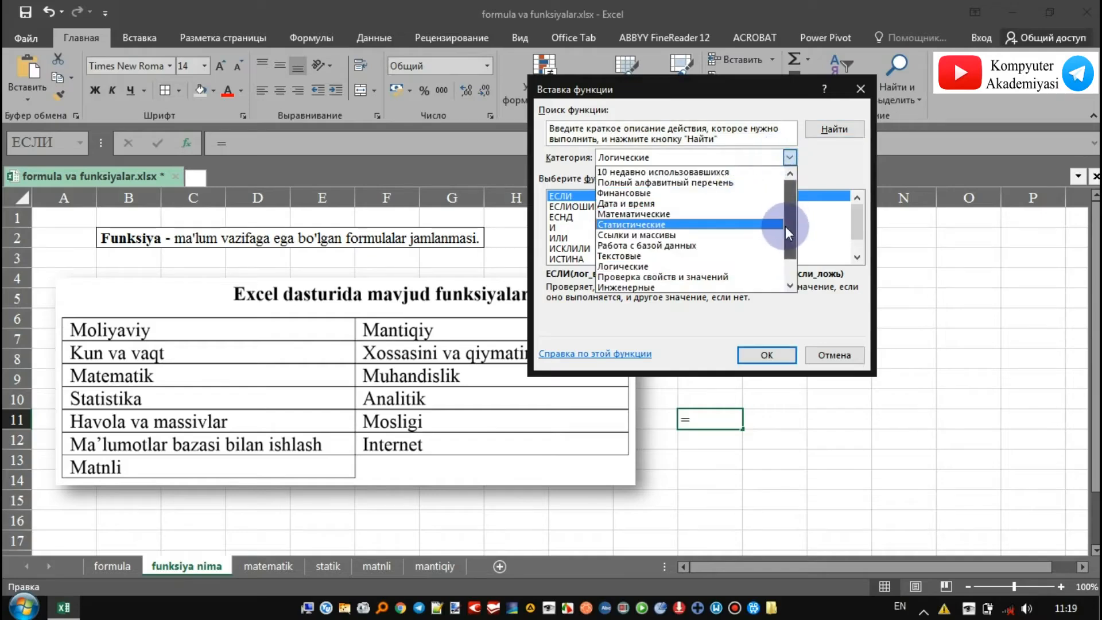
{"action": "scroll", "coordinate": [776, 252], "scroll_direction": "down", "scroll_amount": 1}
{"action": "scroll", "coordinate": [777, 241], "scroll_direction": "up", "scroll_amount": 1}
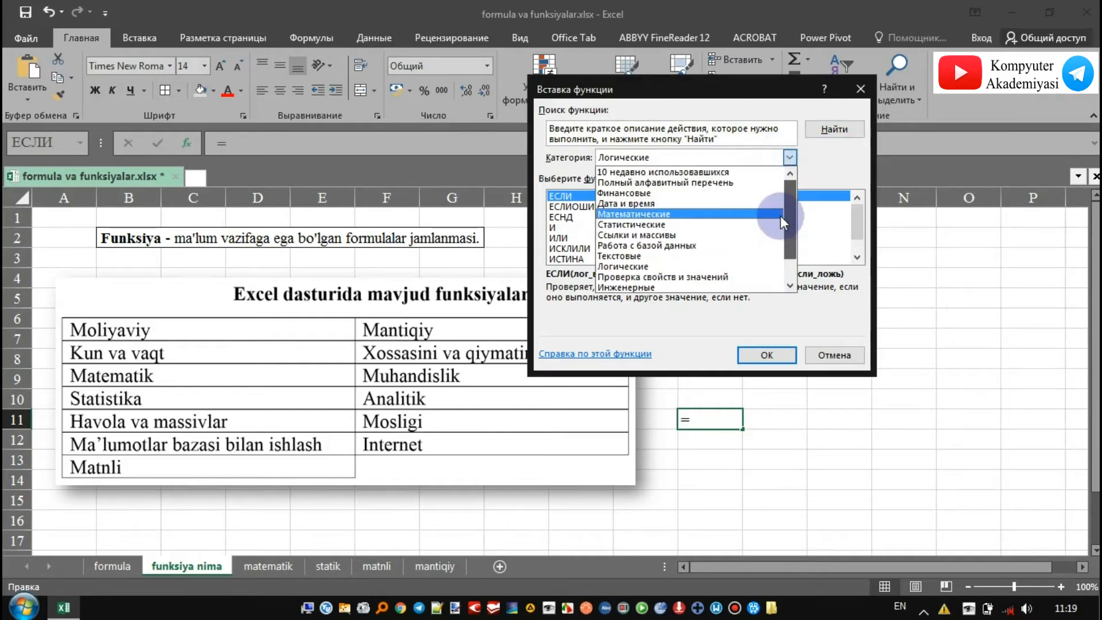
{"action": "left_click", "coordinate": [679, 208]}
{"action": "scroll", "coordinate": [571, 233], "scroll_direction": "down", "scroll_amount": 13}
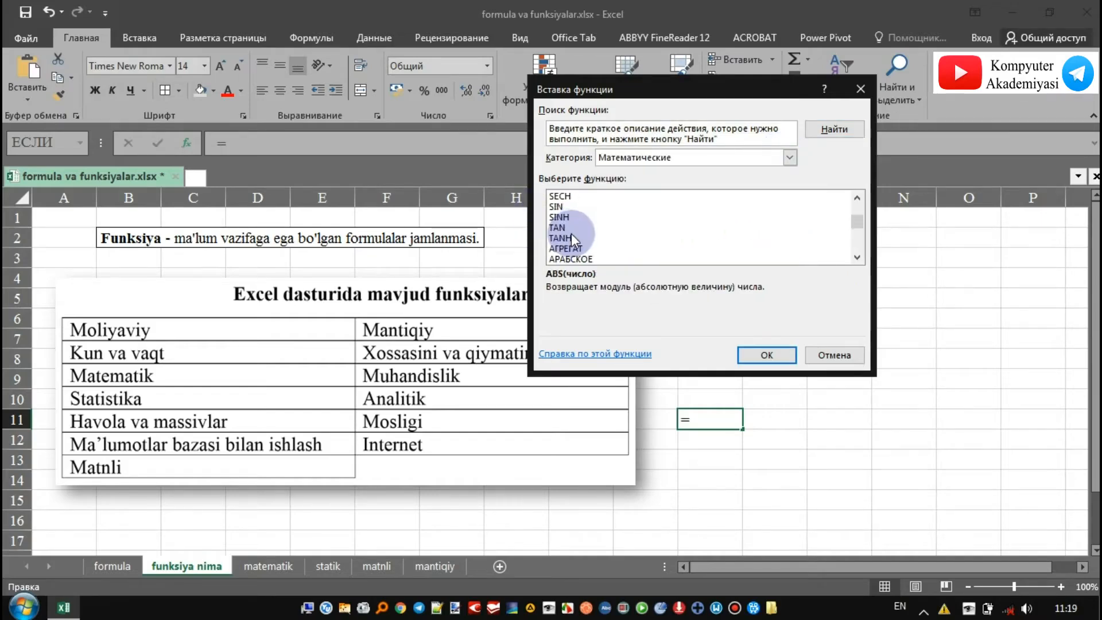
{"action": "left_click", "coordinate": [790, 160]}
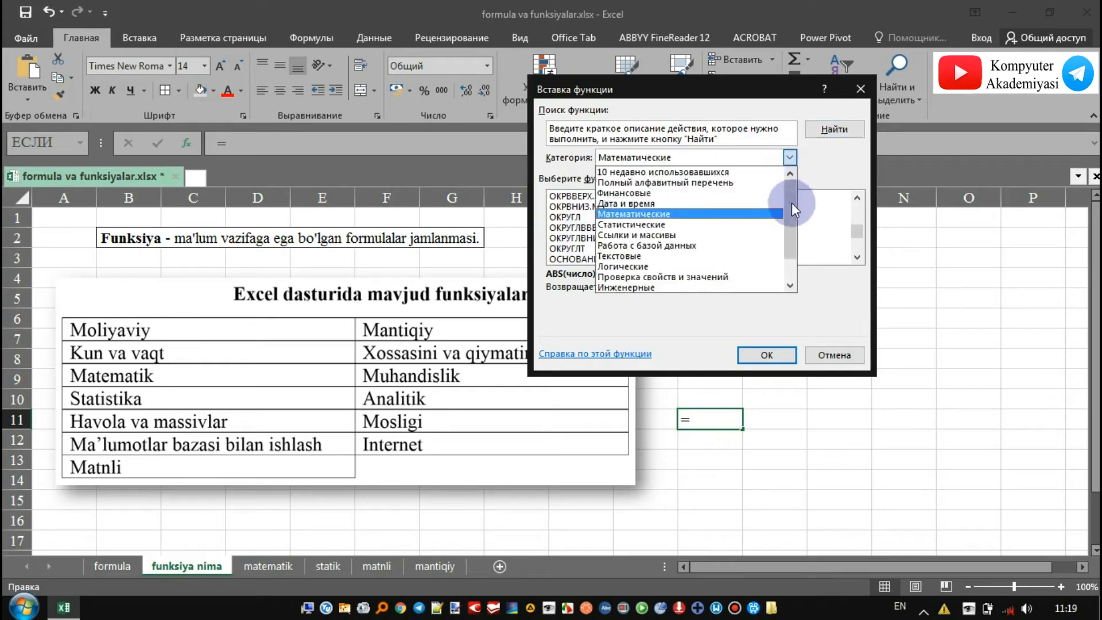
{"action": "scroll", "coordinate": [790, 236], "scroll_direction": "down", "scroll_amount": 1}
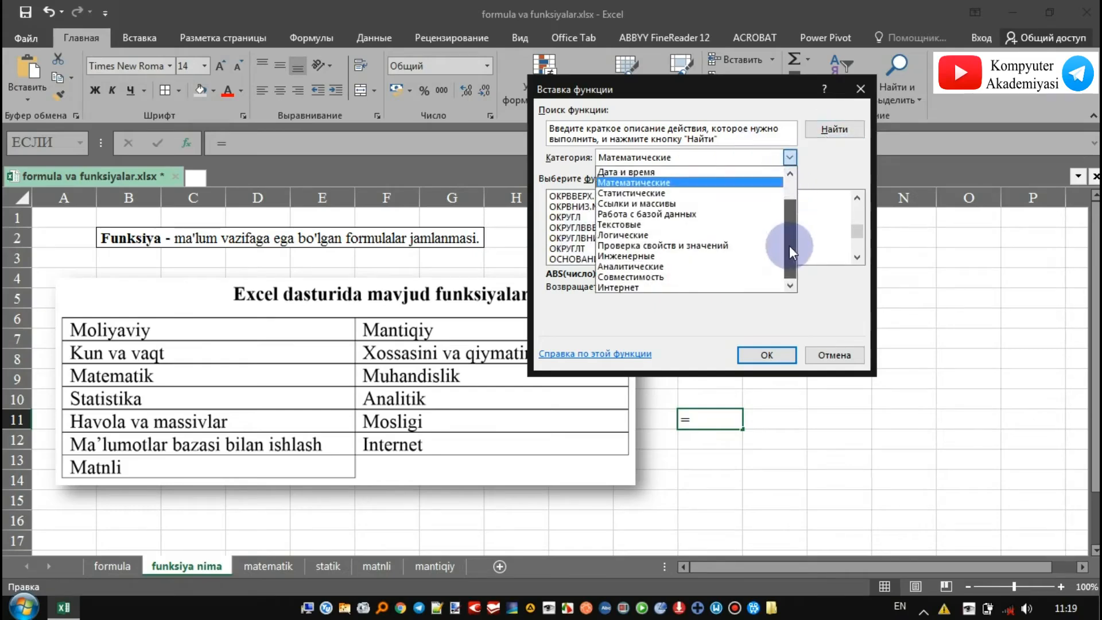
{"action": "left_click_drag", "start_coordinate": [790, 245], "coordinate": [789, 216]}
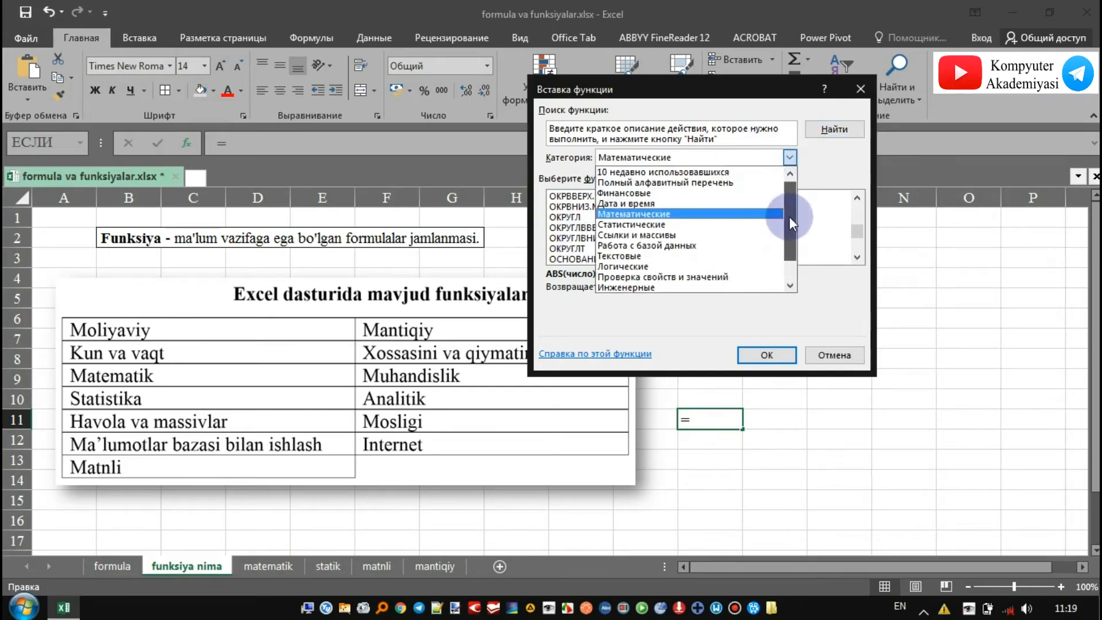
{"action": "left_click", "coordinate": [843, 352]}
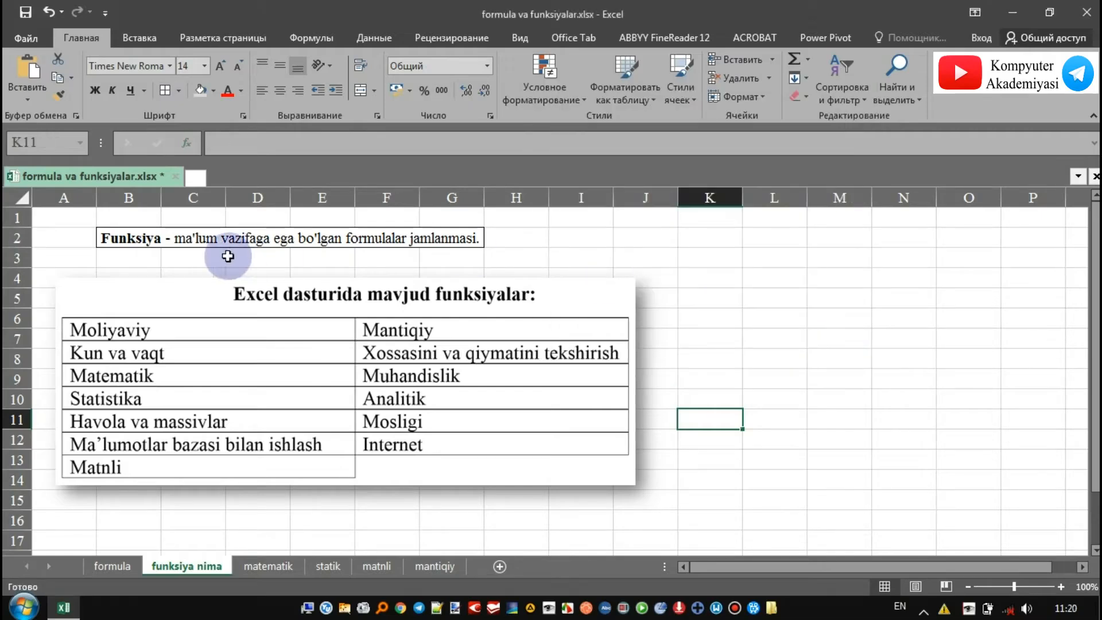
On the matematik sheet, insert the АРАБСКОЕ function from the Математические category into cell G5.
{"action": "left_click", "coordinate": [268, 564]}
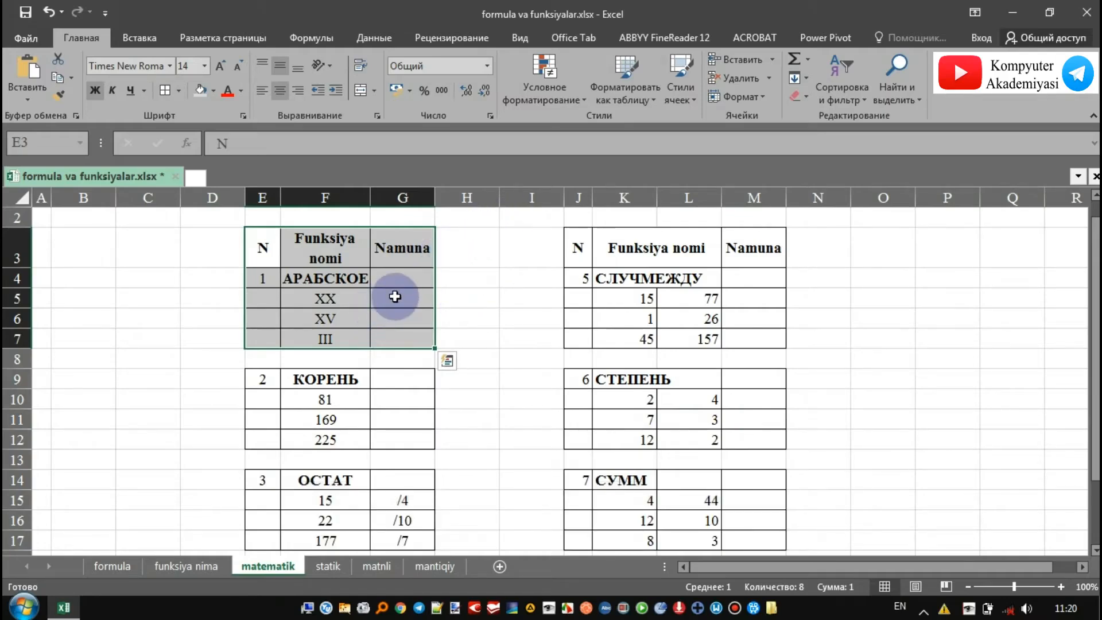
{"action": "left_click", "coordinate": [360, 280]}
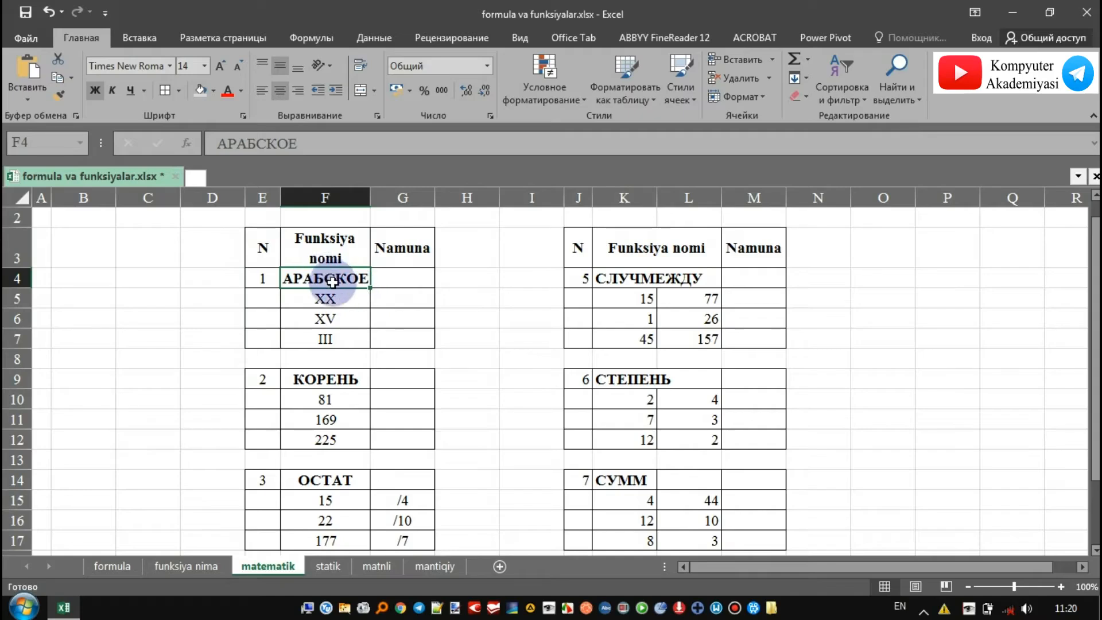
{"action": "left_click", "coordinate": [395, 298]}
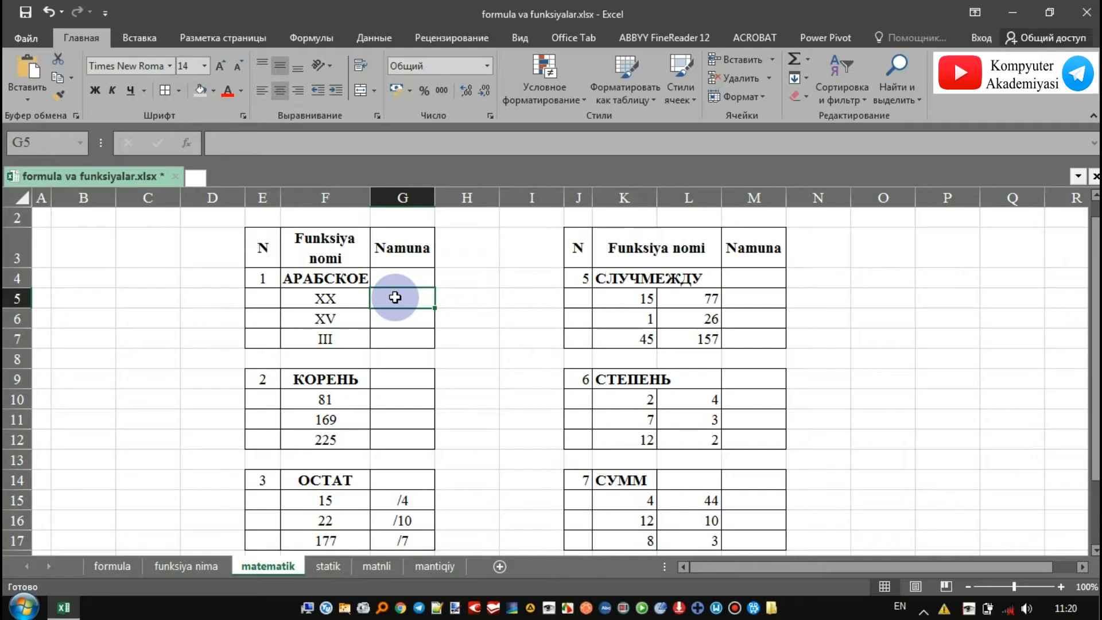
{"action": "left_click", "coordinate": [186, 143]}
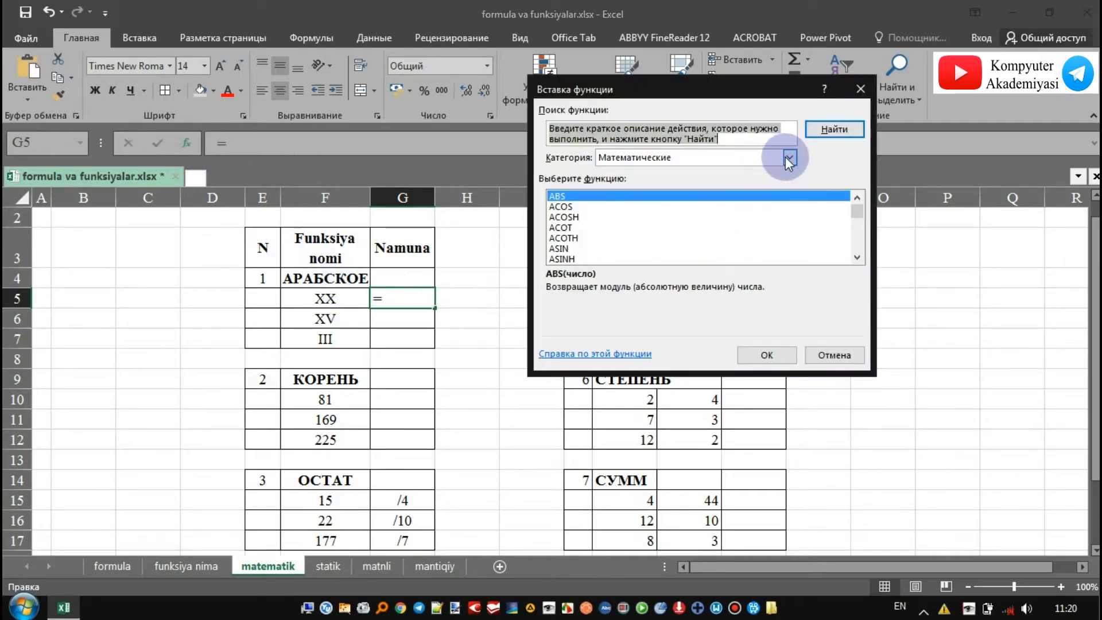
{"action": "scroll", "coordinate": [616, 243], "scroll_direction": "down", "scroll_amount": 9}
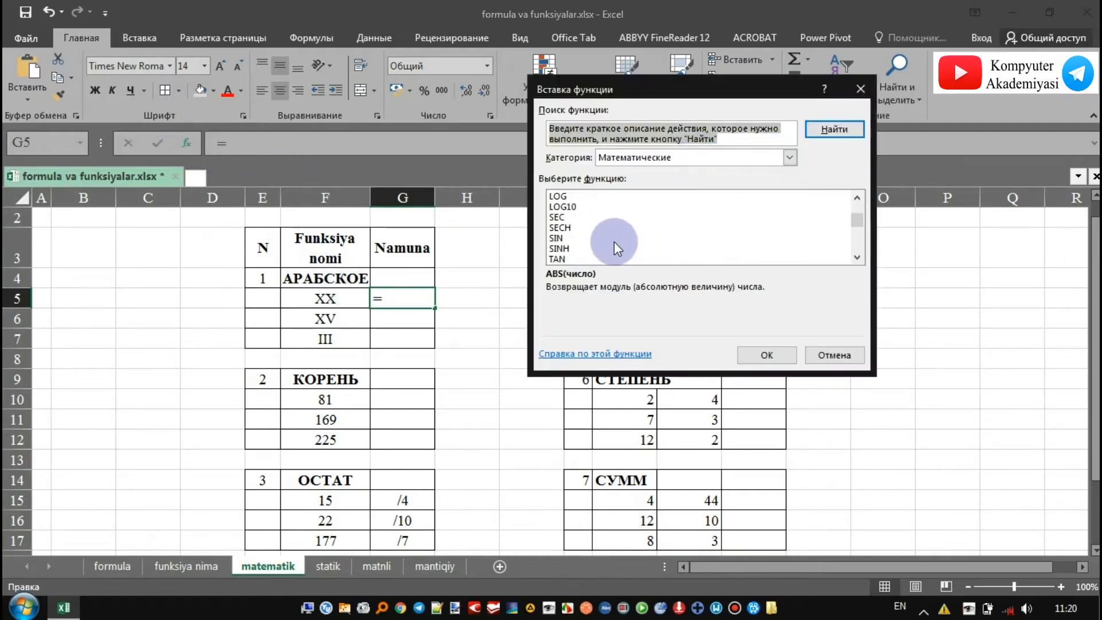
{"action": "scroll", "coordinate": [613, 241], "scroll_direction": "up", "scroll_amount": 1}
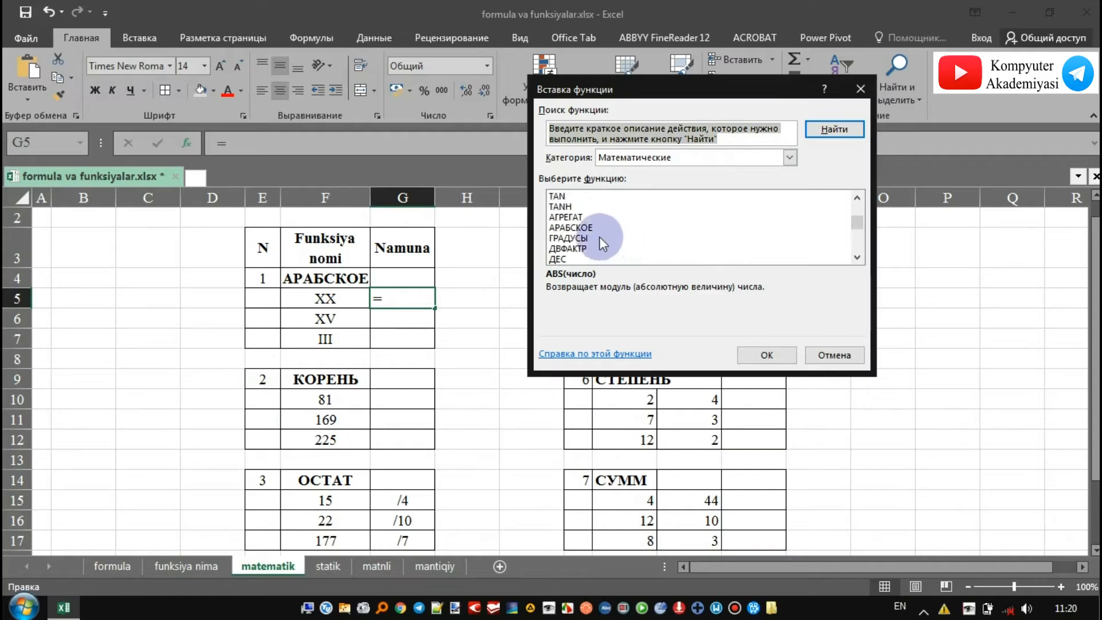
{"action": "left_click", "coordinate": [580, 226]}
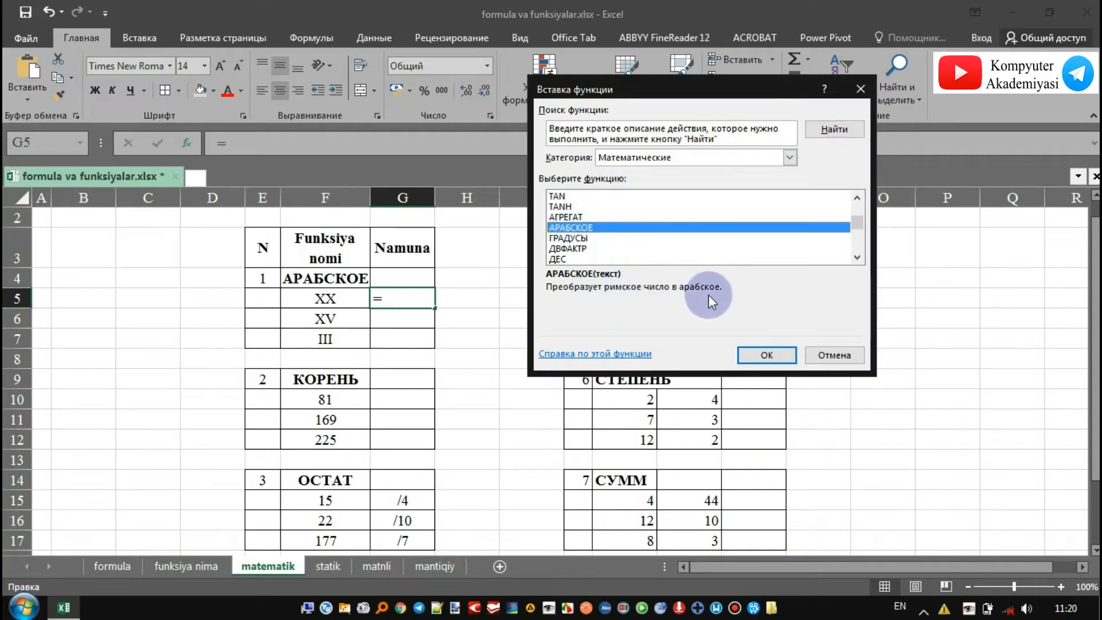
{"action": "left_click", "coordinate": [766, 354]}
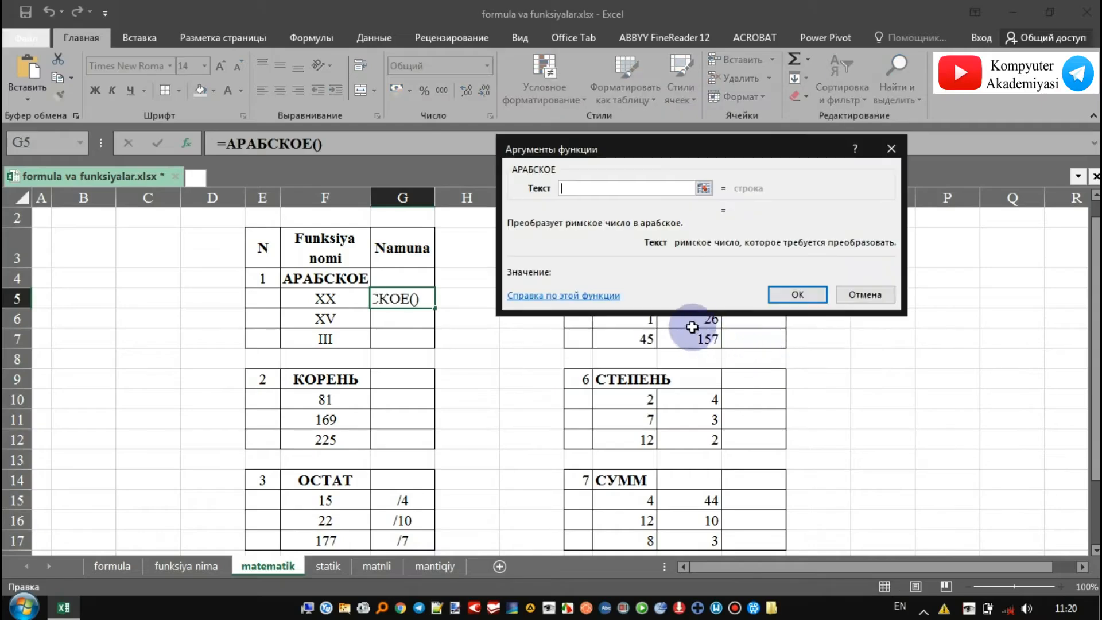
Set cell F5 as the Текст argument of the АРАБСКОЕ function and finish the formula.
{"action": "left_click", "coordinate": [704, 188]}
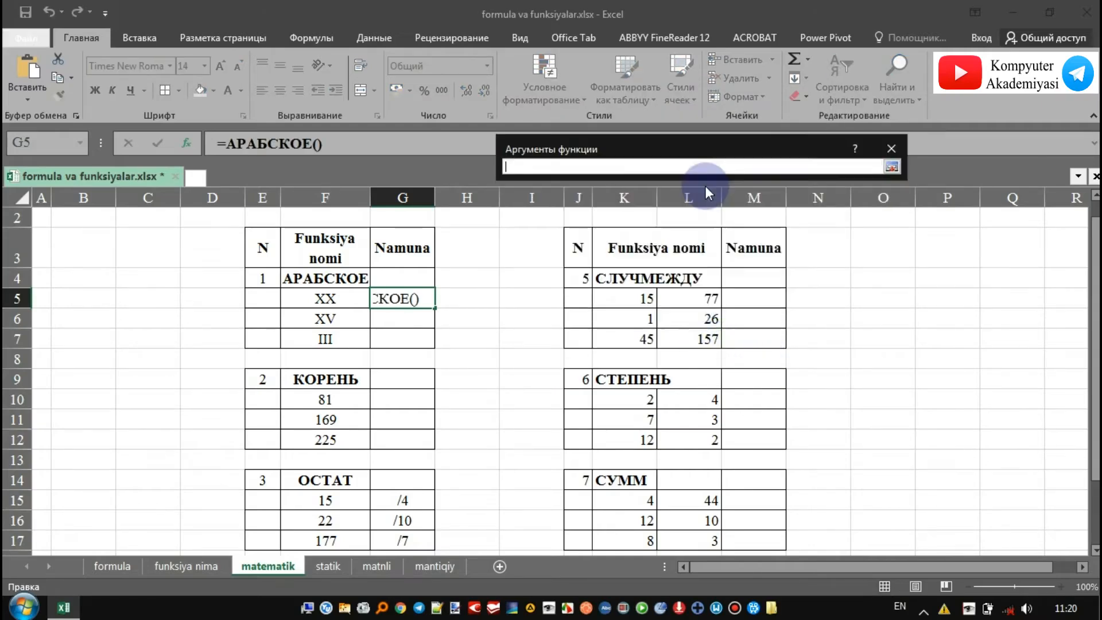
{"action": "left_click", "coordinate": [335, 299]}
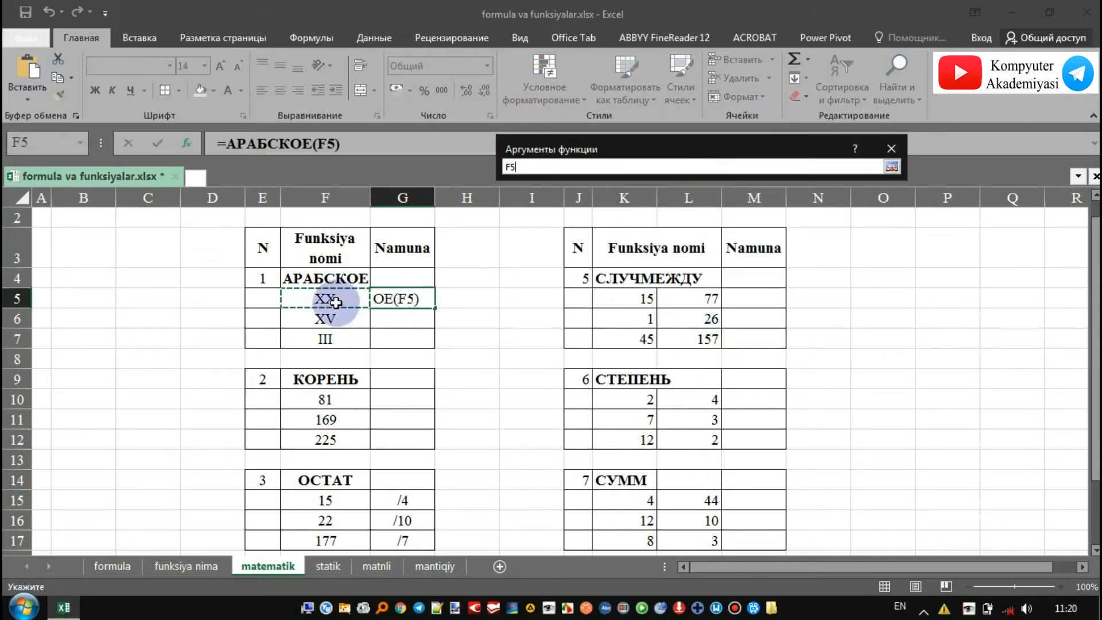
{"action": "left_click", "coordinate": [892, 167]}
{"action": "left_click", "coordinate": [798, 295]}
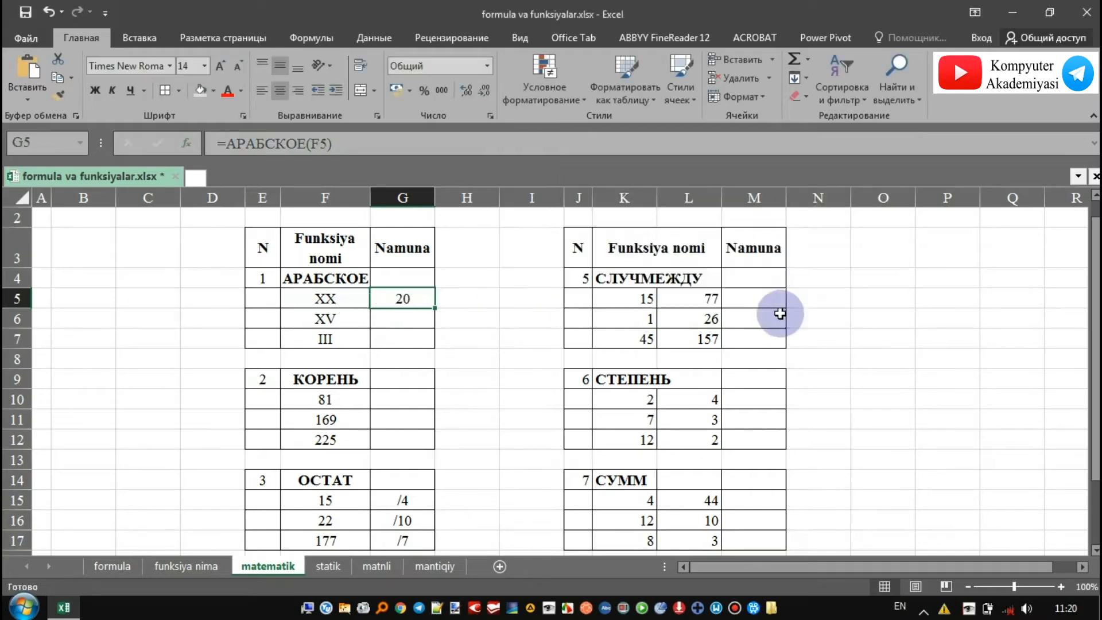
Fill the АРАБСКОЕ formula from G5 down through G7.
{"action": "left_click", "coordinate": [335, 298]}
{"action": "left_click", "coordinate": [394, 300]}
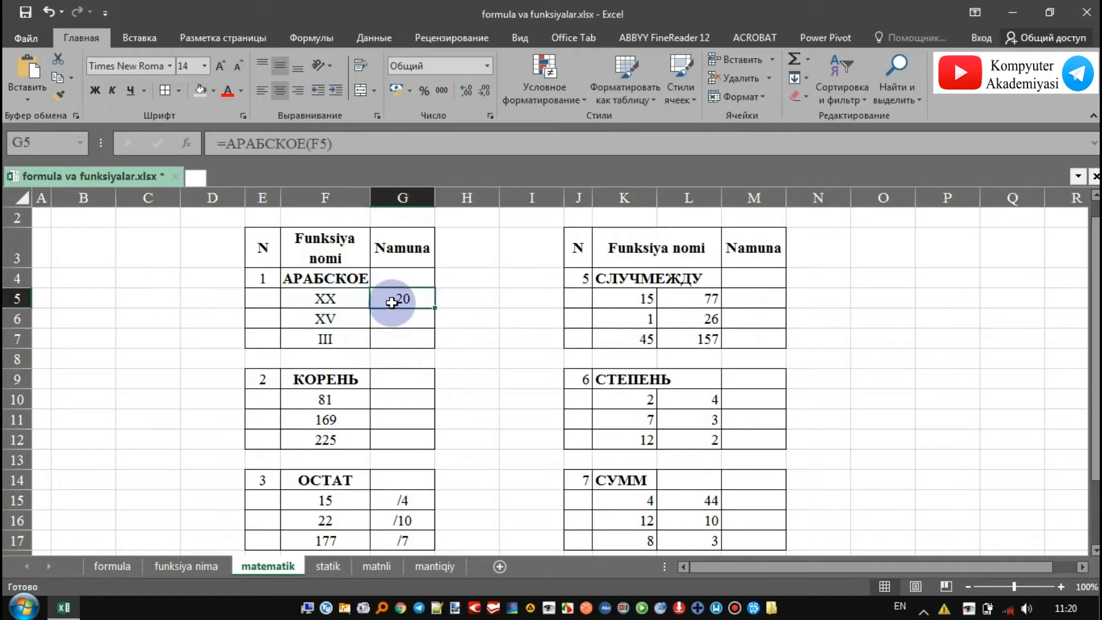
{"action": "left_click_drag", "start_coordinate": [436, 307], "coordinate": [433, 344]}
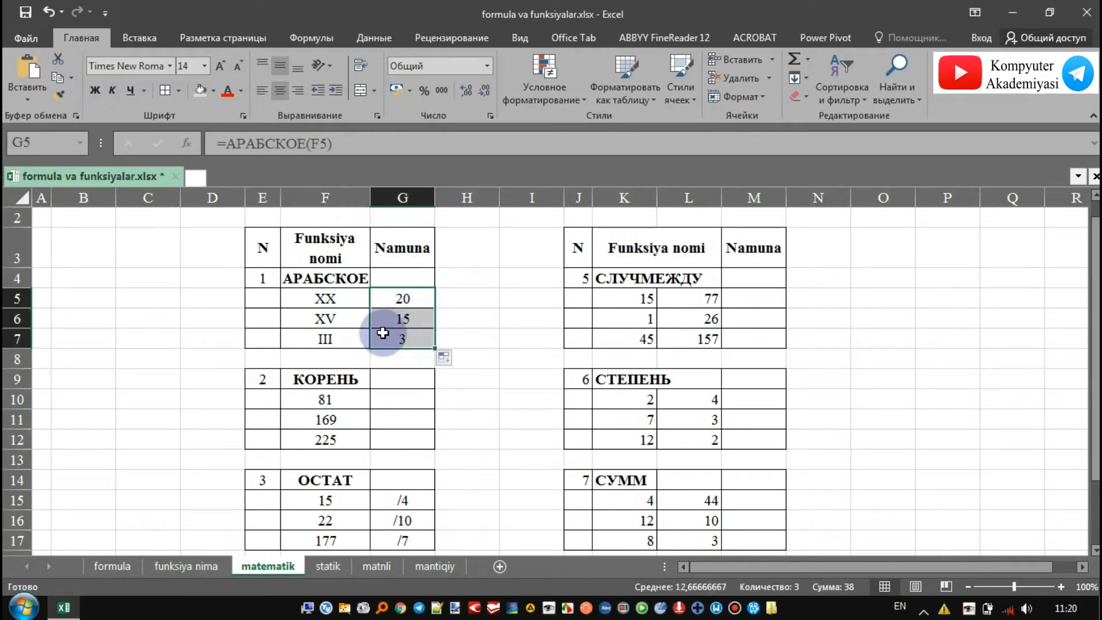
{"action": "left_click", "coordinate": [402, 297]}
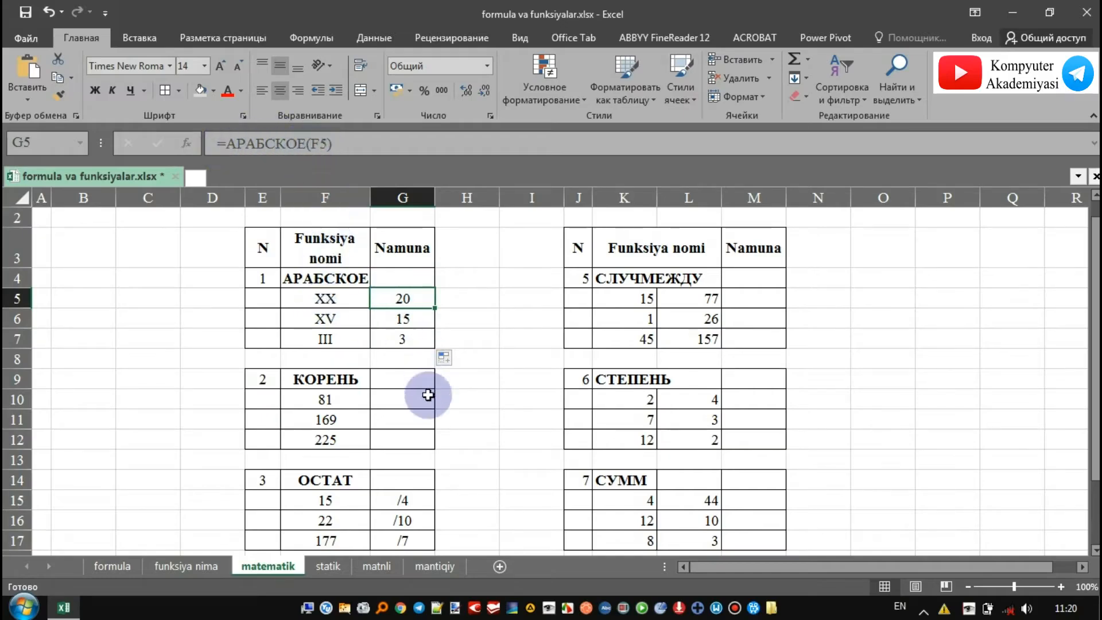
Insert the КОРЕНЬ function from the Математические category into cell G10.
{"action": "left_click", "coordinate": [344, 400]}
{"action": "left_click", "coordinate": [402, 400]}
{"action": "scroll", "coordinate": [402, 404], "scroll_direction": "down", "scroll_amount": 1}
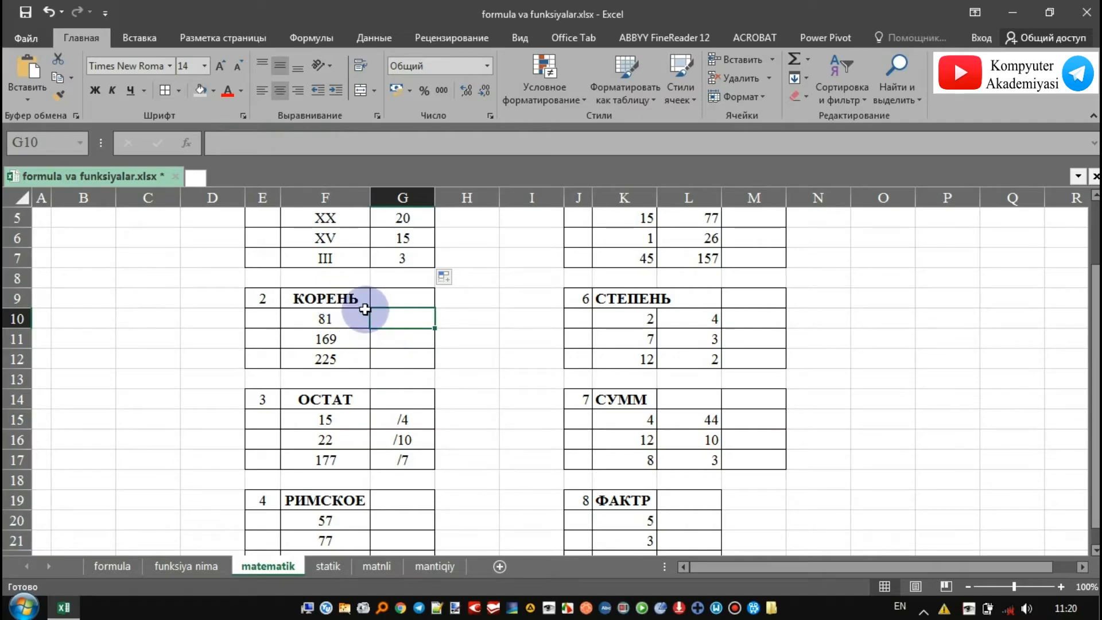
{"action": "left_click", "coordinate": [185, 144]}
{"action": "scroll", "coordinate": [645, 247], "scroll_direction": "down", "scroll_amount": 15}
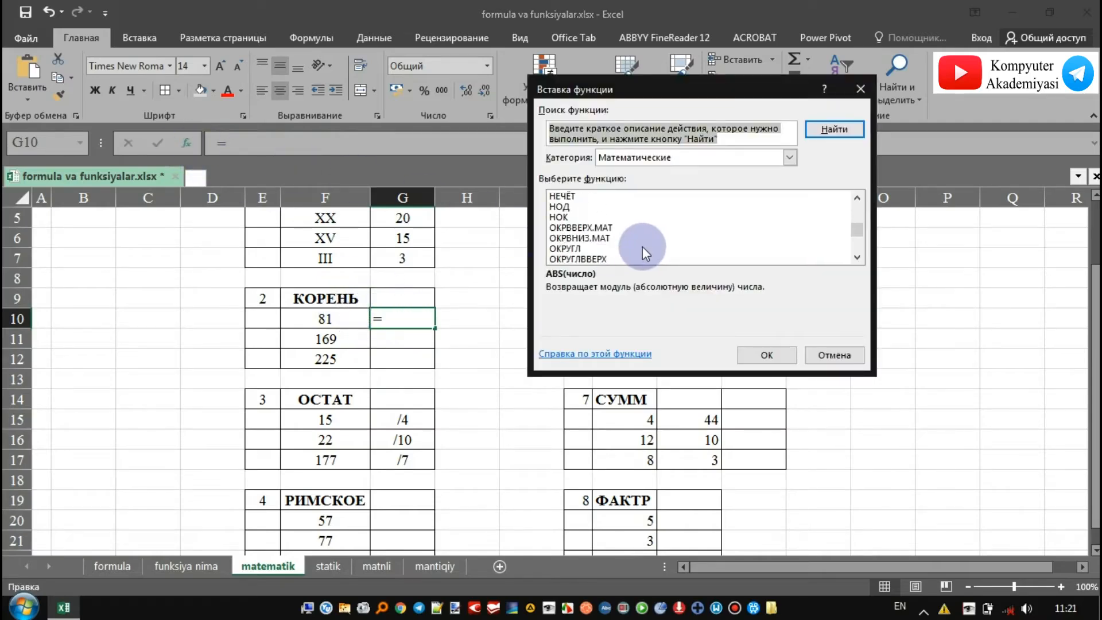
{"action": "scroll", "coordinate": [645, 247], "scroll_direction": "down", "scroll_amount": 2}
{"action": "scroll", "coordinate": [645, 247], "scroll_direction": "up", "scroll_amount": 5}
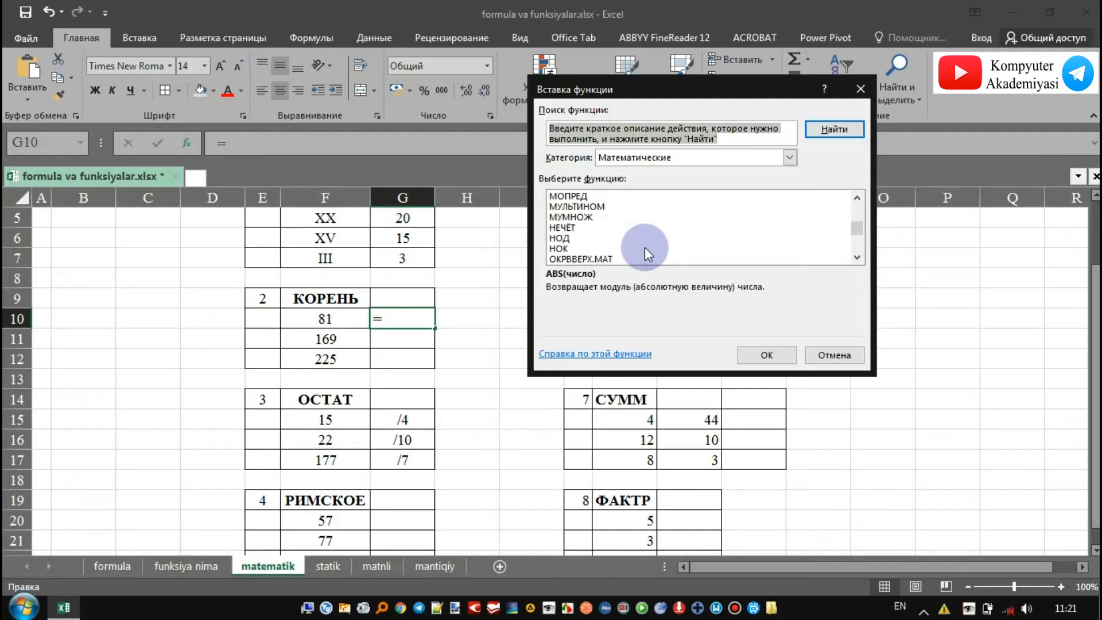
{"action": "scroll", "coordinate": [637, 248], "scroll_direction": "up", "scroll_amount": 6}
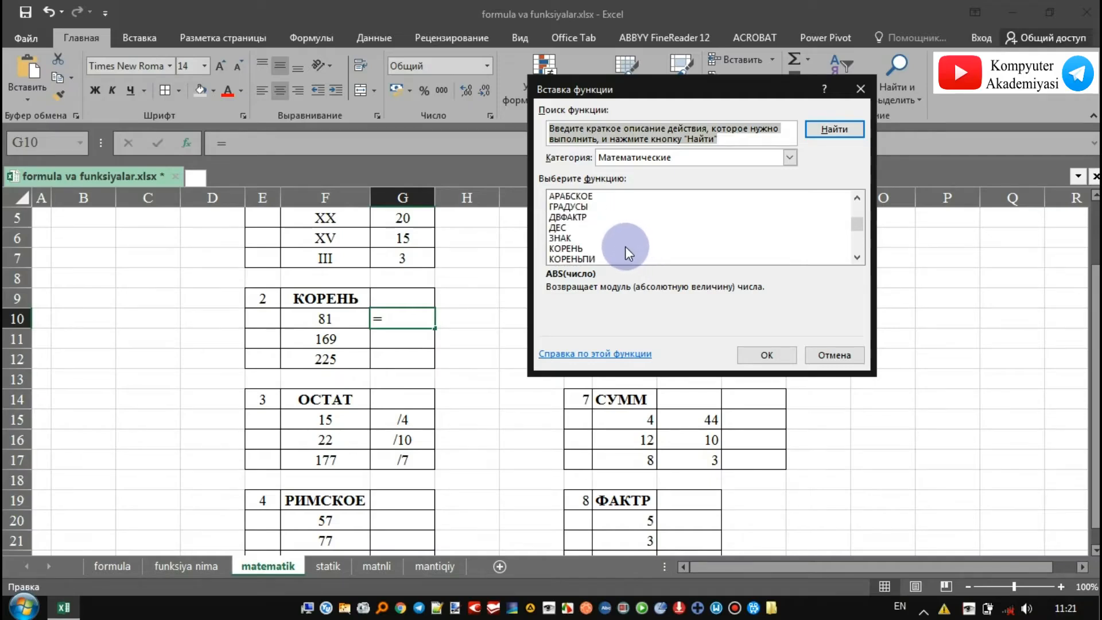
{"action": "left_click", "coordinate": [572, 250]}
{"action": "left_click", "coordinate": [766, 354]}
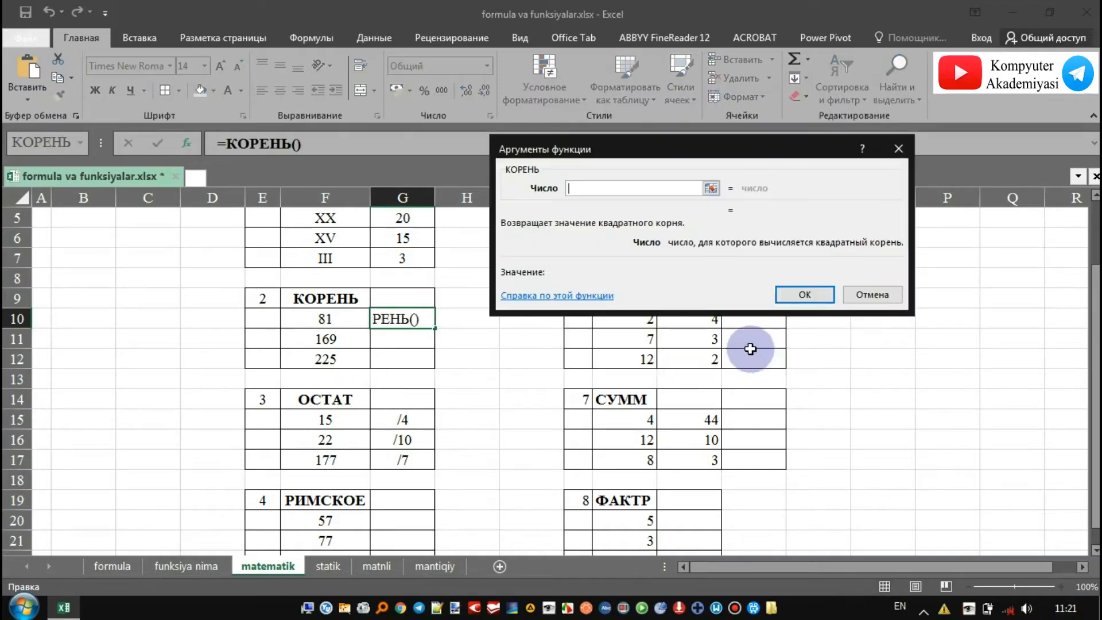
Set cell F10 as the Число argument of the КОРЕНЬ function and fill the finished formula down through G12.
{"action": "left_click", "coordinate": [710, 187]}
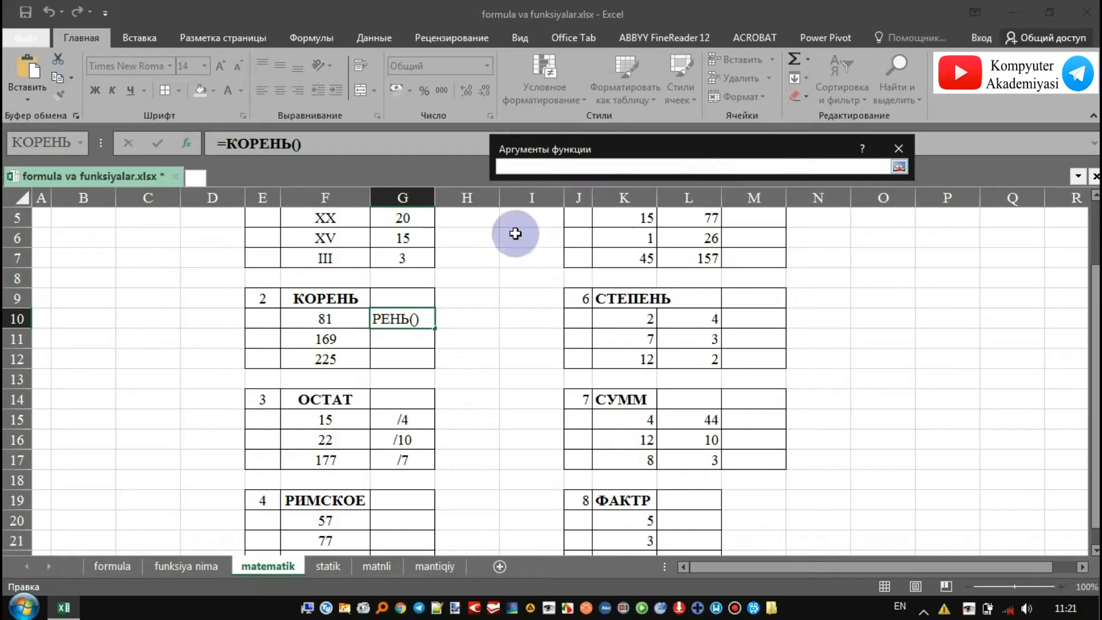
{"action": "left_click", "coordinate": [347, 318]}
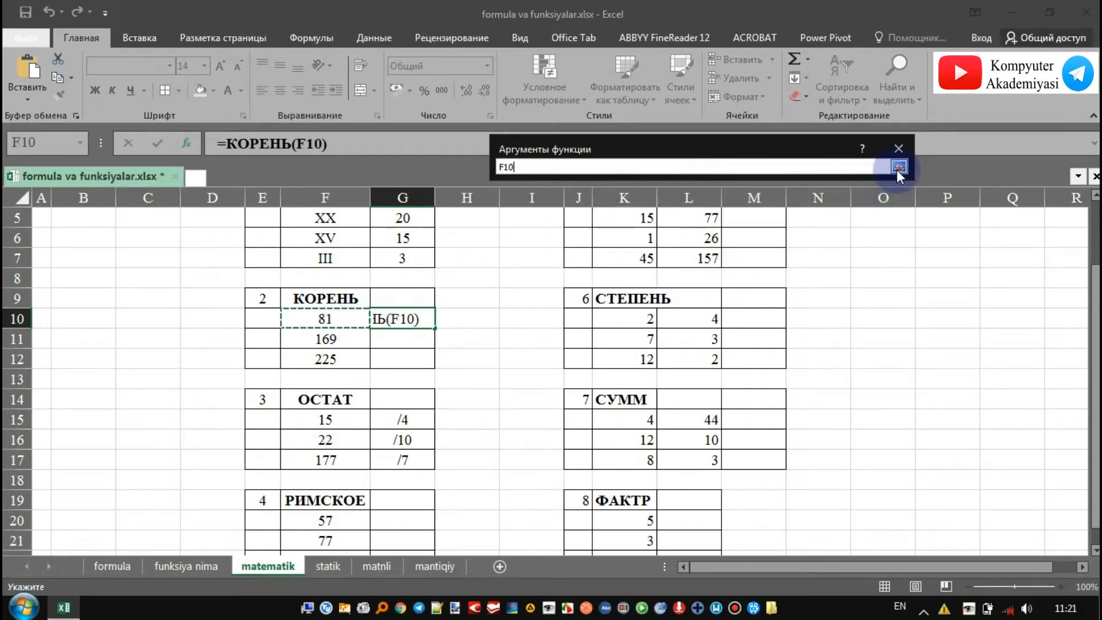
{"action": "left_click", "coordinate": [899, 166]}
{"action": "left_click", "coordinate": [805, 294]}
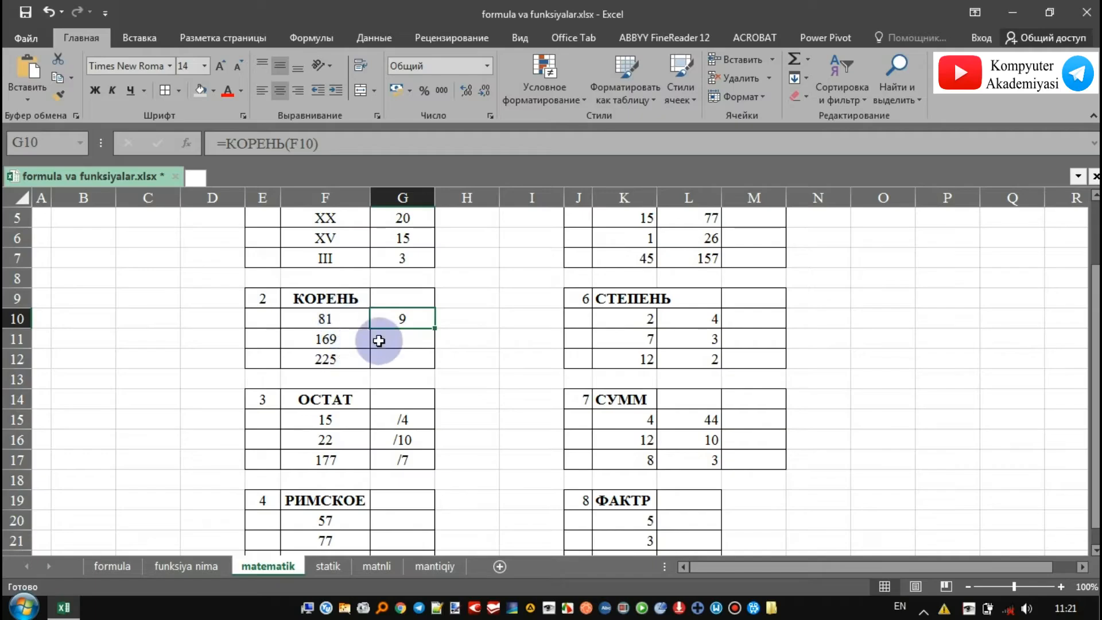
{"action": "left_click_drag", "start_coordinate": [436, 327], "coordinate": [438, 369]}
Remove the leading slash from the ОСТАТ divisors in G15, G16 and G17, leaving 4, 10 and 7.
{"action": "scroll", "coordinate": [505, 357], "scroll_direction": "down", "scroll_amount": 1}
{"action": "scroll", "coordinate": [505, 358], "scroll_direction": "down", "scroll_amount": 1}
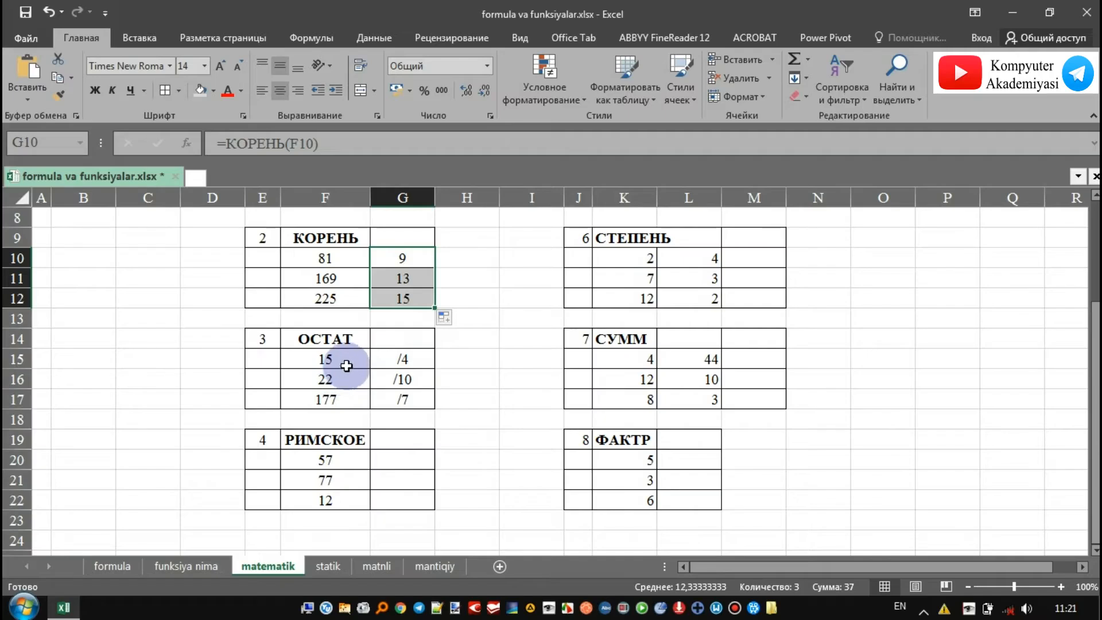
{"action": "left_click", "coordinate": [324, 339]}
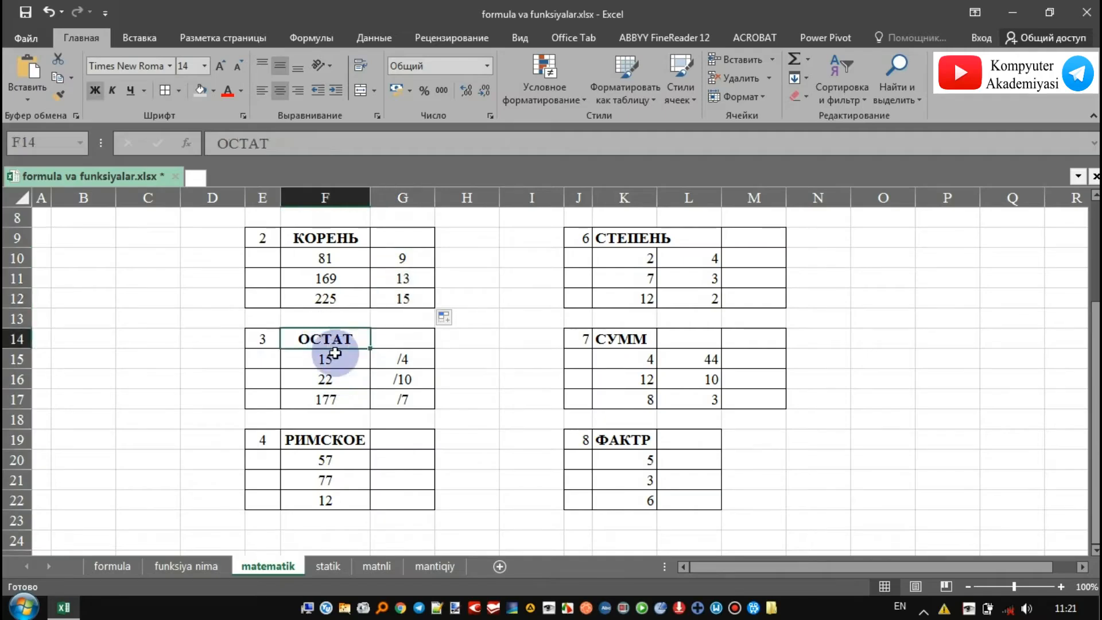
{"action": "left_click", "coordinate": [336, 359]}
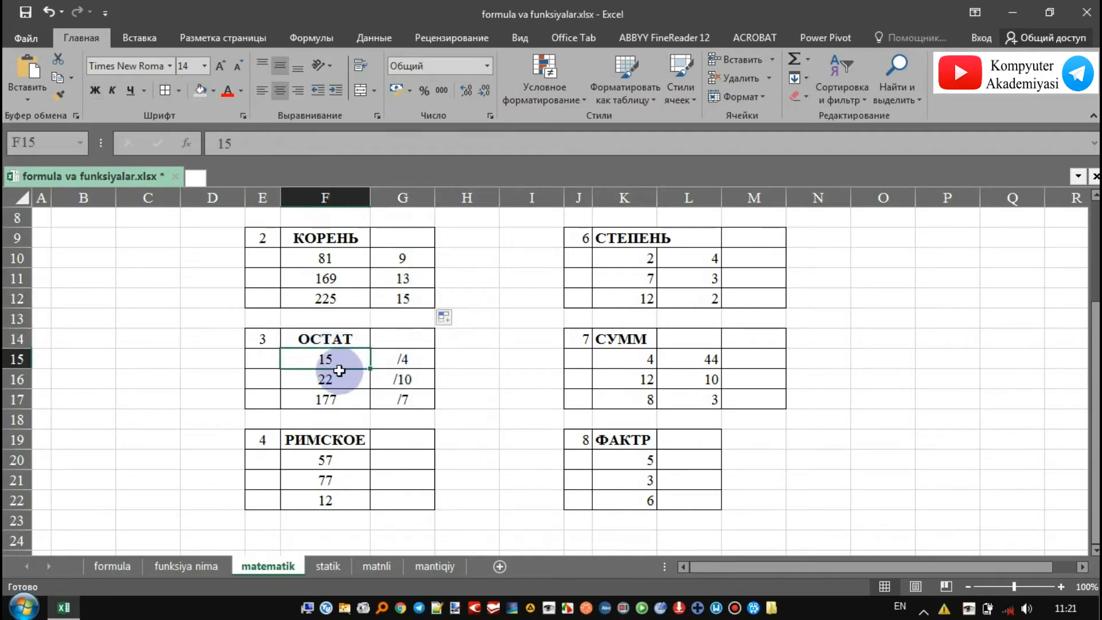
{"action": "left_click", "coordinate": [452, 359]}
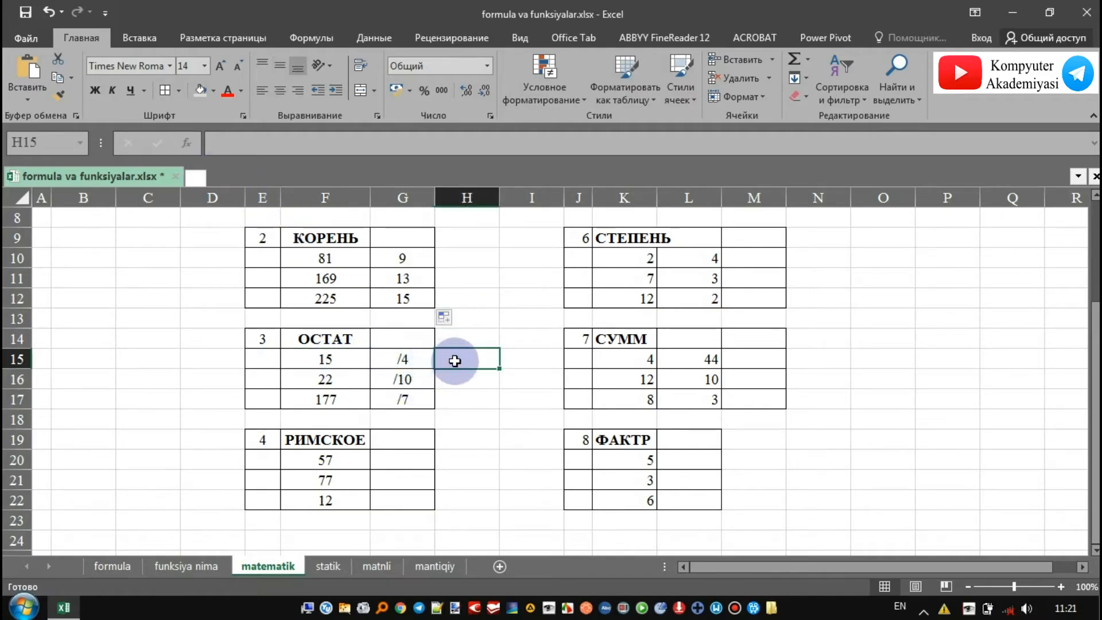
{"action": "double_click", "coordinate": [400, 360]}
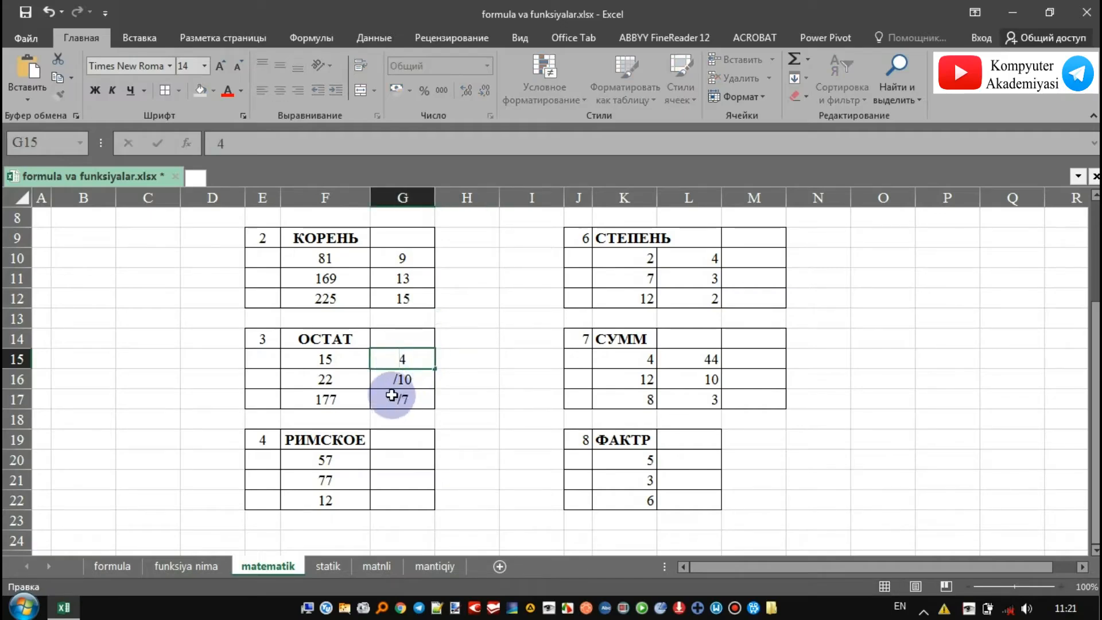
{"action": "double_click", "coordinate": [398, 379]}
{"action": "key", "text": "BackSpace"}
{"action": "double_click", "coordinate": [401, 400]}
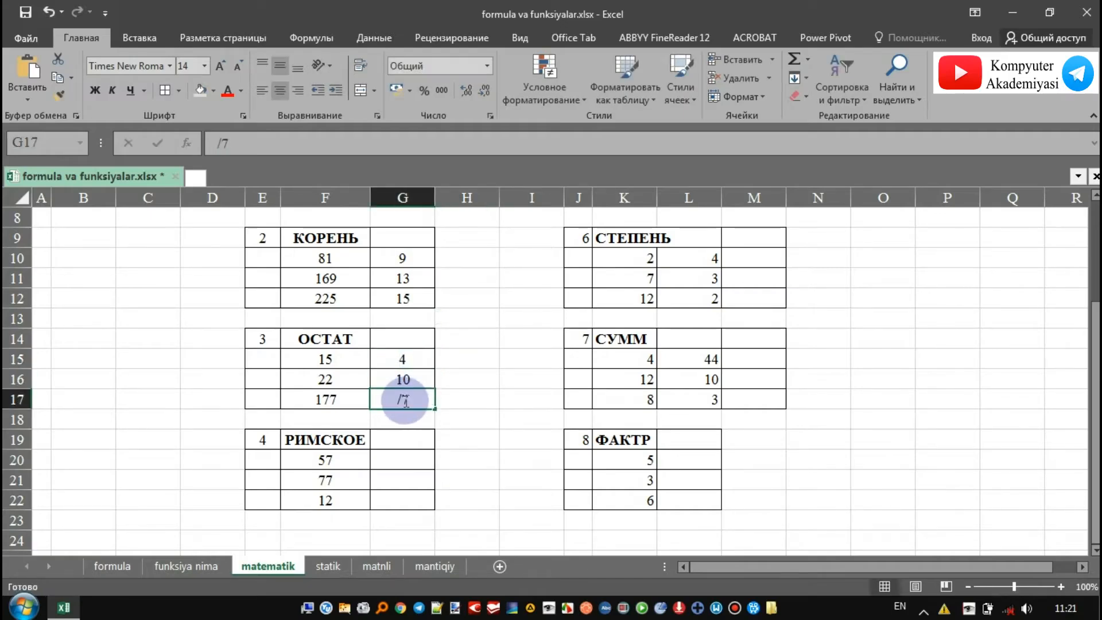
{"action": "key", "text": "BackSpace"}
Insert the ОСТАТ function from the Математические category into cell H15.
{"action": "left_click", "coordinate": [456, 356]}
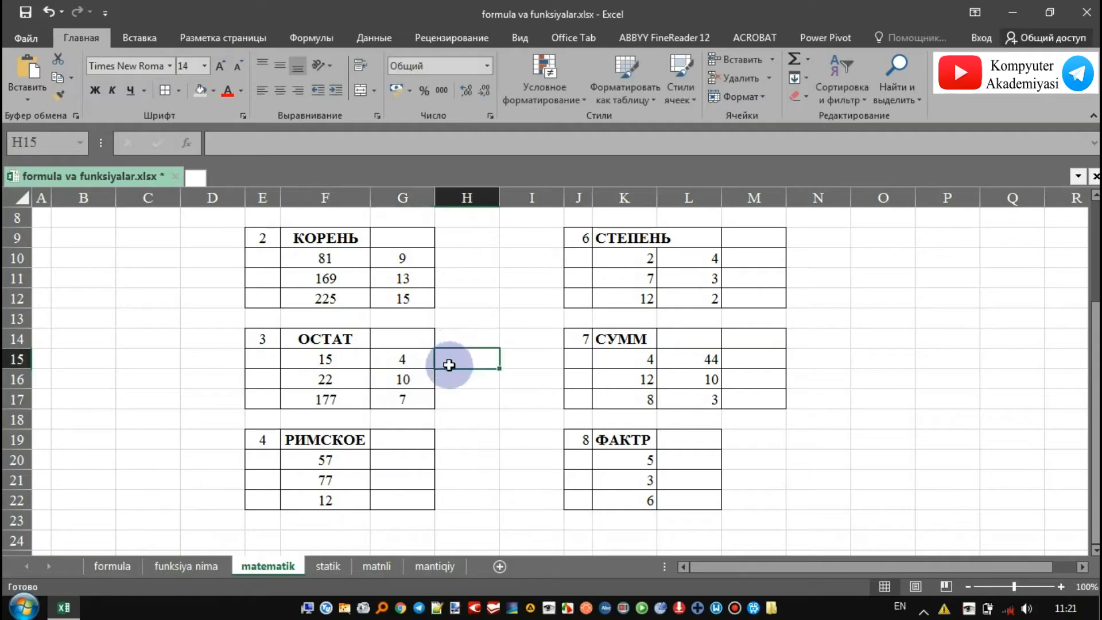
{"action": "left_click", "coordinate": [195, 143]}
{"action": "scroll", "coordinate": [660, 251], "scroll_direction": "down", "scroll_amount": 12}
{"action": "scroll", "coordinate": [672, 252], "scroll_direction": "down", "scroll_amount": 3}
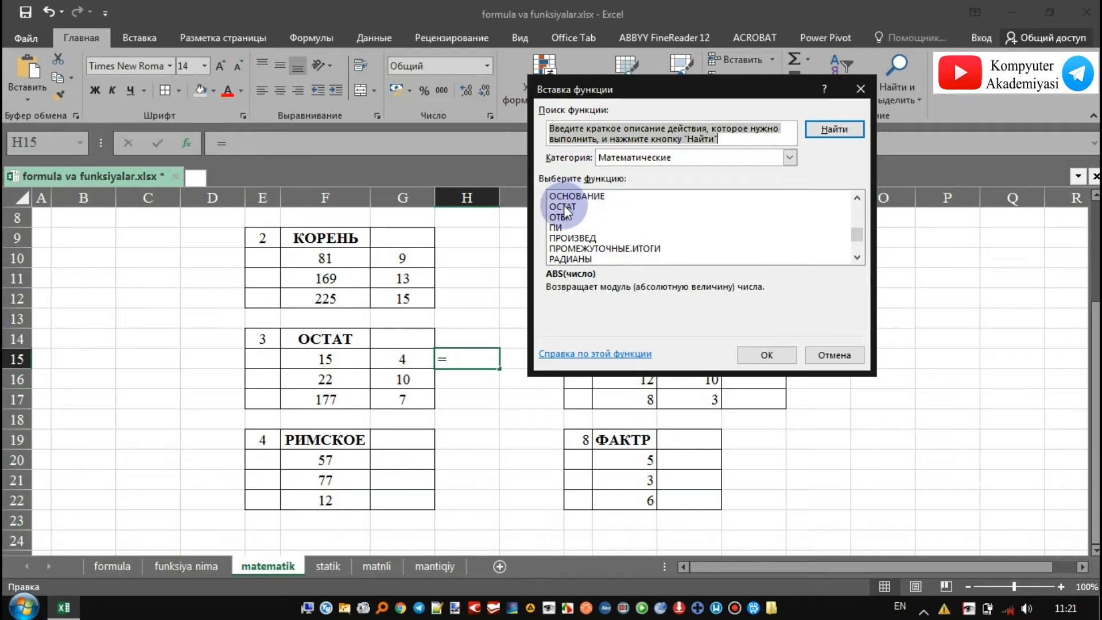
{"action": "left_click", "coordinate": [564, 206]}
{"action": "left_click", "coordinate": [744, 355]}
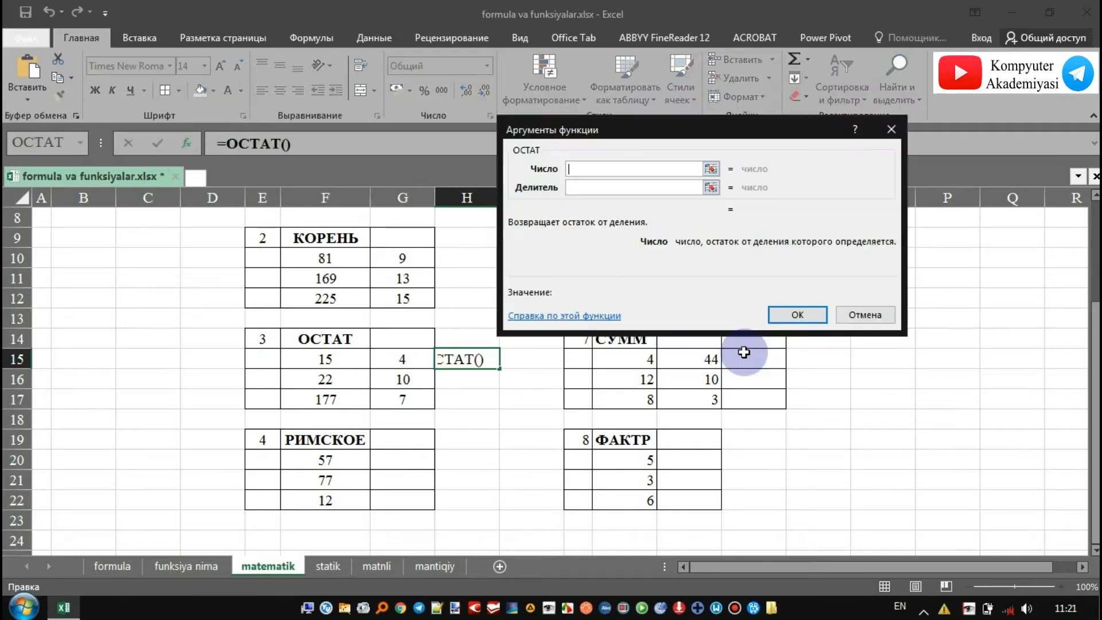
Set F15 as the Число and G15 as the Делитель of the ОСТАТ function, and fill the formula down through H17.
{"action": "left_click", "coordinate": [712, 169]}
{"action": "left_click", "coordinate": [343, 376]}
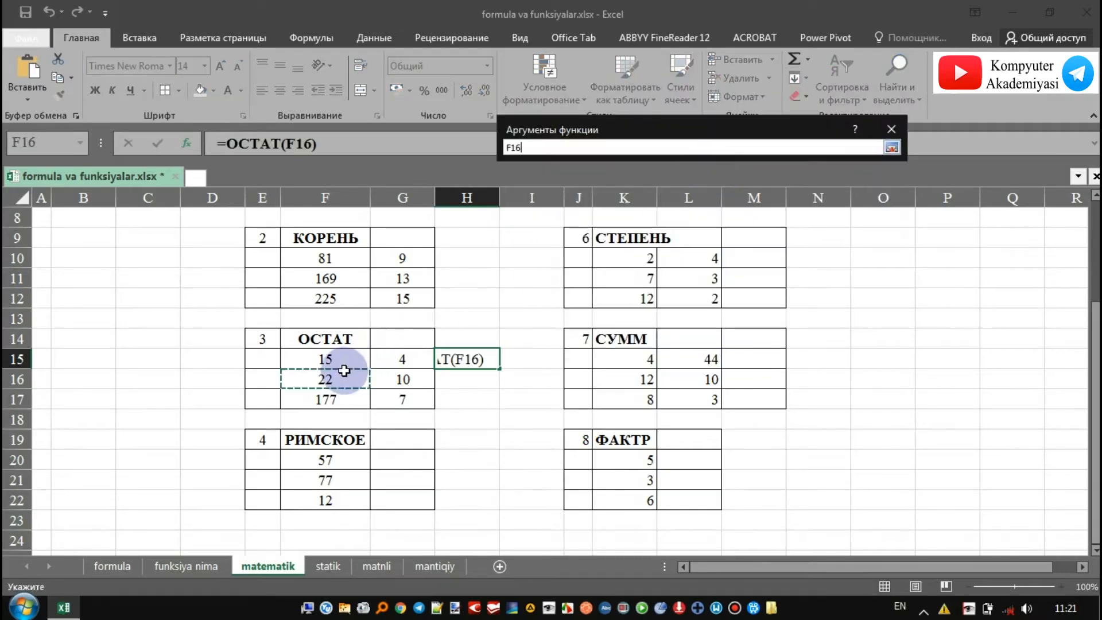
{"action": "left_click", "coordinate": [891, 147]}
{"action": "left_click", "coordinate": [404, 362]}
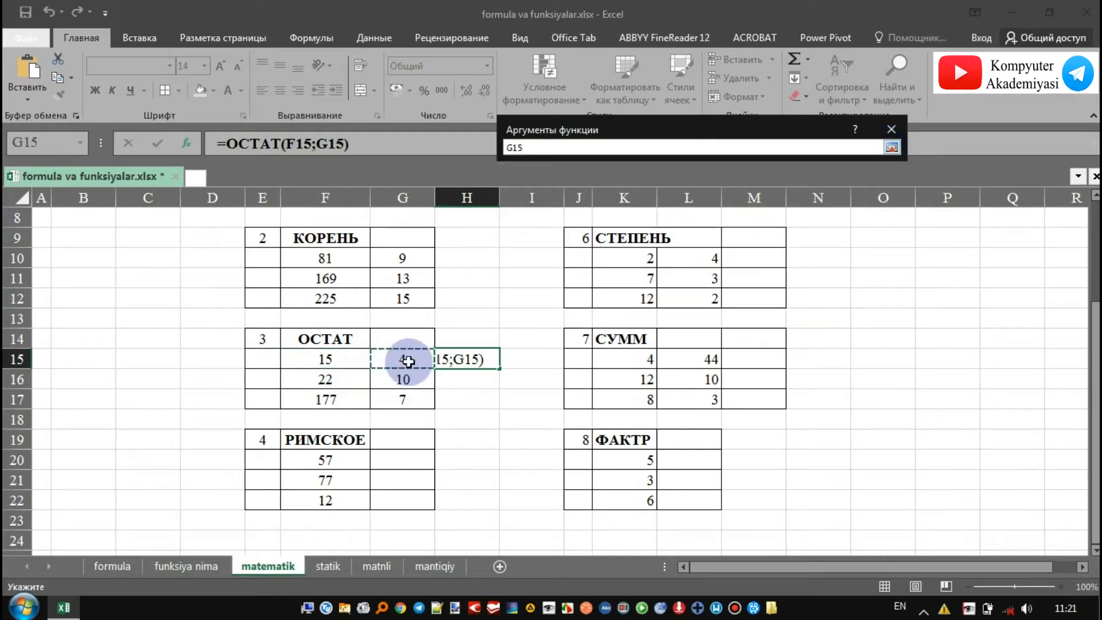
{"action": "left_click", "coordinate": [892, 149]}
{"action": "left_click", "coordinate": [798, 314]}
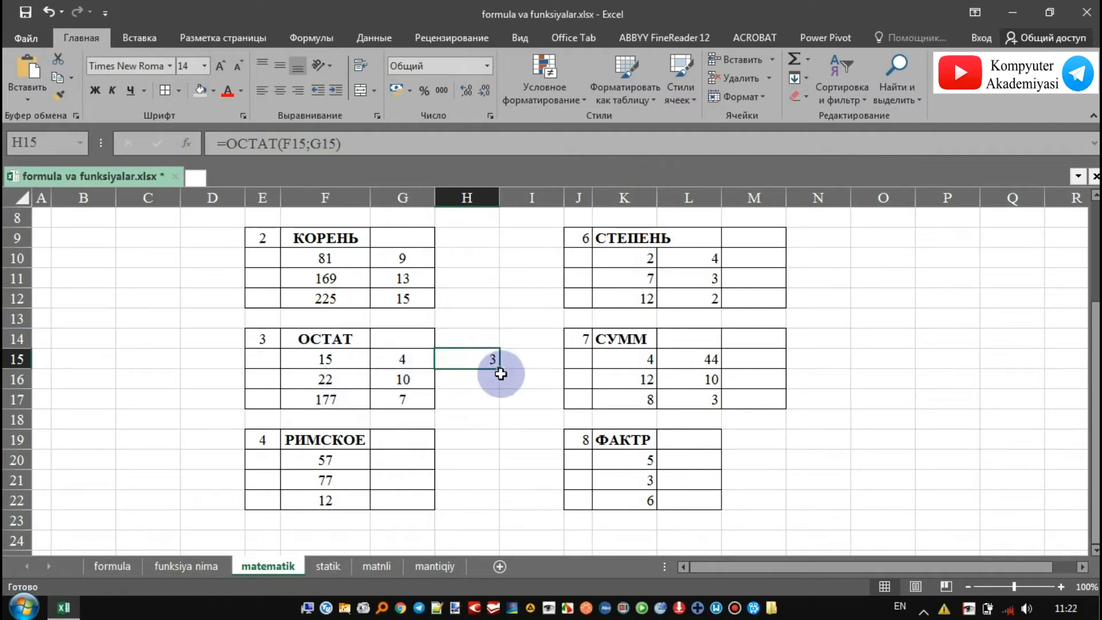
{"action": "left_click_drag", "start_coordinate": [500, 370], "coordinate": [497, 405]}
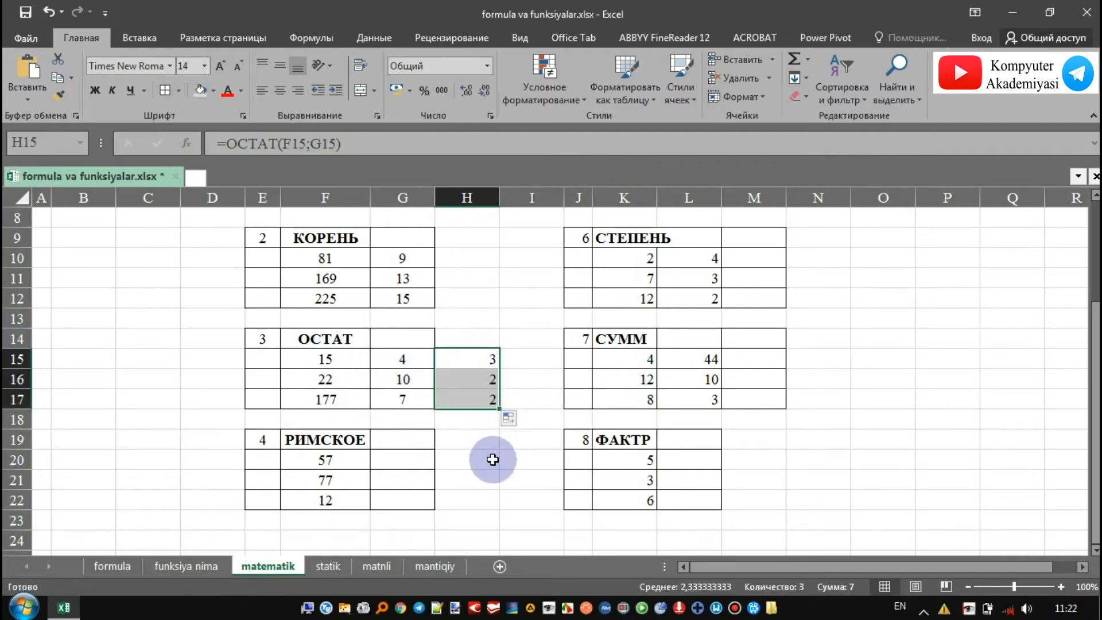
Insert the РИМСКОЕ function from the Математические category into cell G20.
{"action": "left_click", "coordinate": [467, 439]}
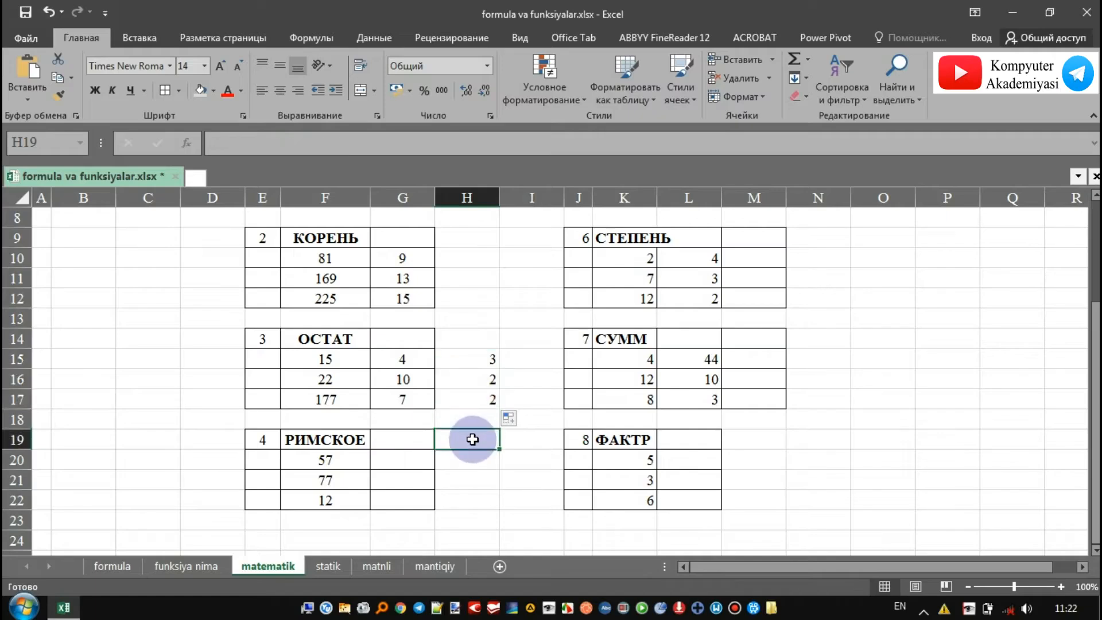
{"action": "scroll", "coordinate": [448, 421], "scroll_direction": "down", "scroll_amount": 1}
{"action": "scroll", "coordinate": [369, 399], "scroll_direction": "up", "scroll_amount": 4}
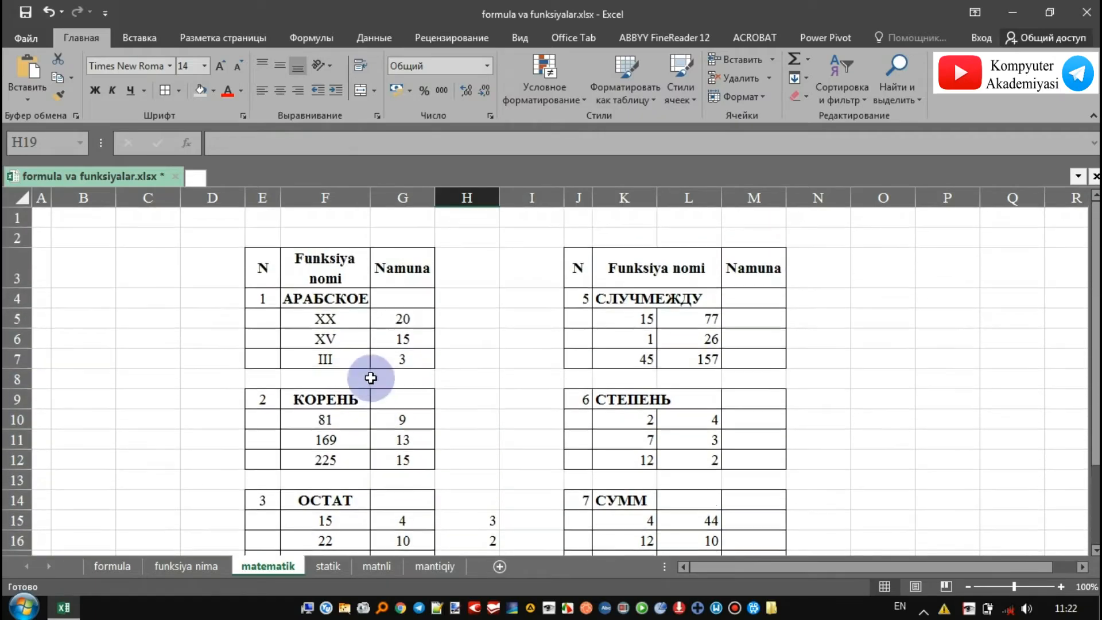
{"action": "scroll", "coordinate": [310, 344], "scroll_direction": "down", "scroll_amount": 5}
{"action": "scroll", "coordinate": [339, 356], "scroll_direction": "up", "scroll_amount": 1}
{"action": "left_click", "coordinate": [401, 359]}
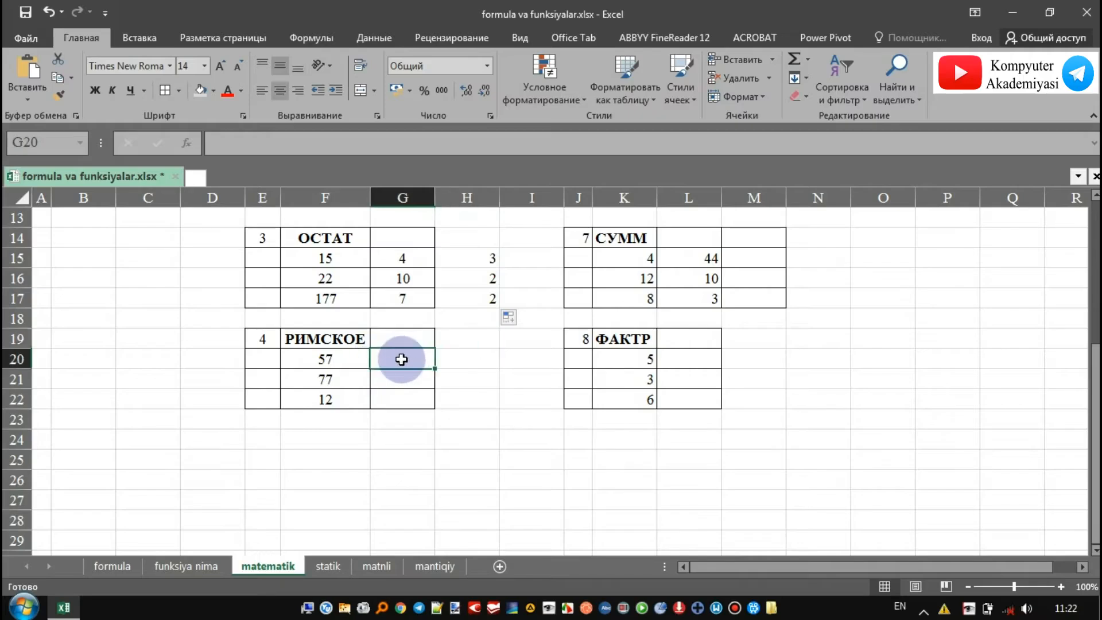
{"action": "left_click", "coordinate": [186, 143]}
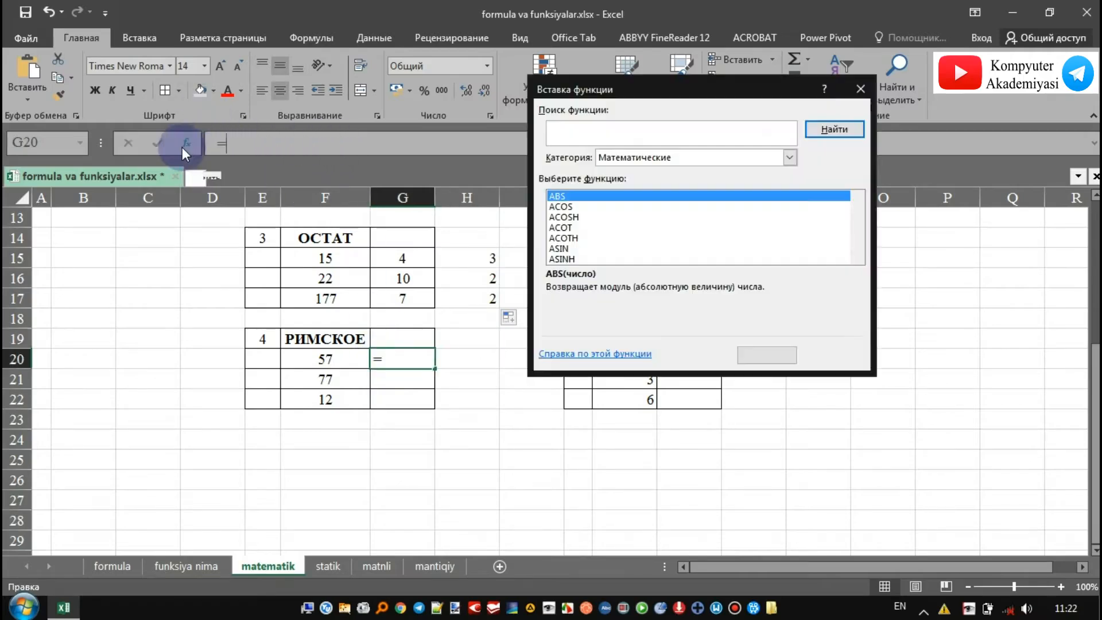
{"action": "scroll", "coordinate": [736, 246], "scroll_direction": "down", "scroll_amount": 20}
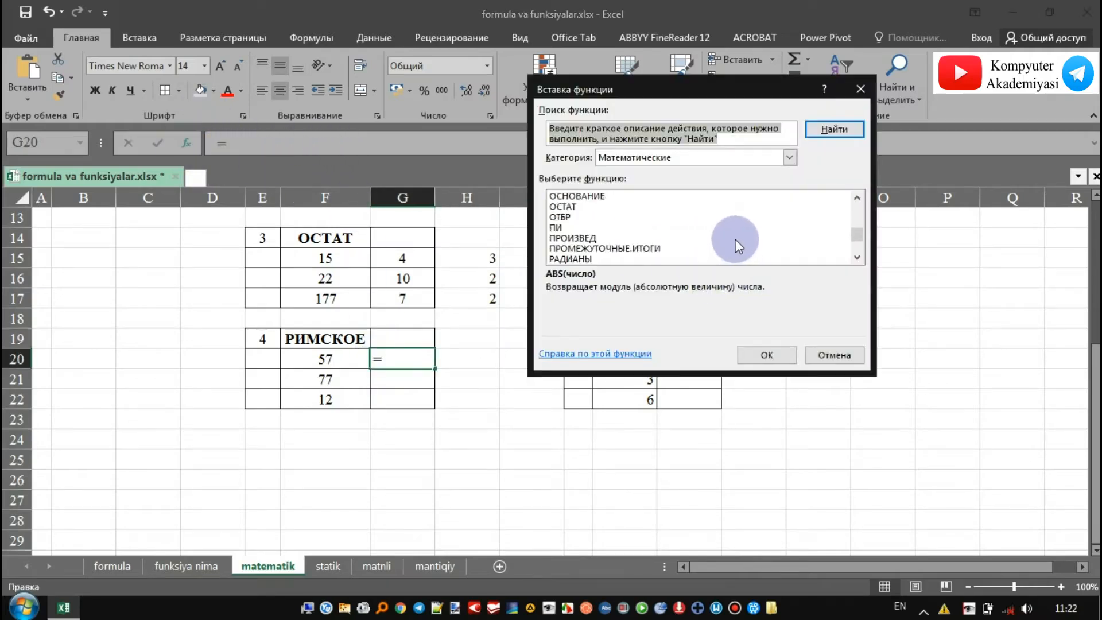
{"action": "scroll", "coordinate": [732, 239], "scroll_direction": "up", "scroll_amount": 3}
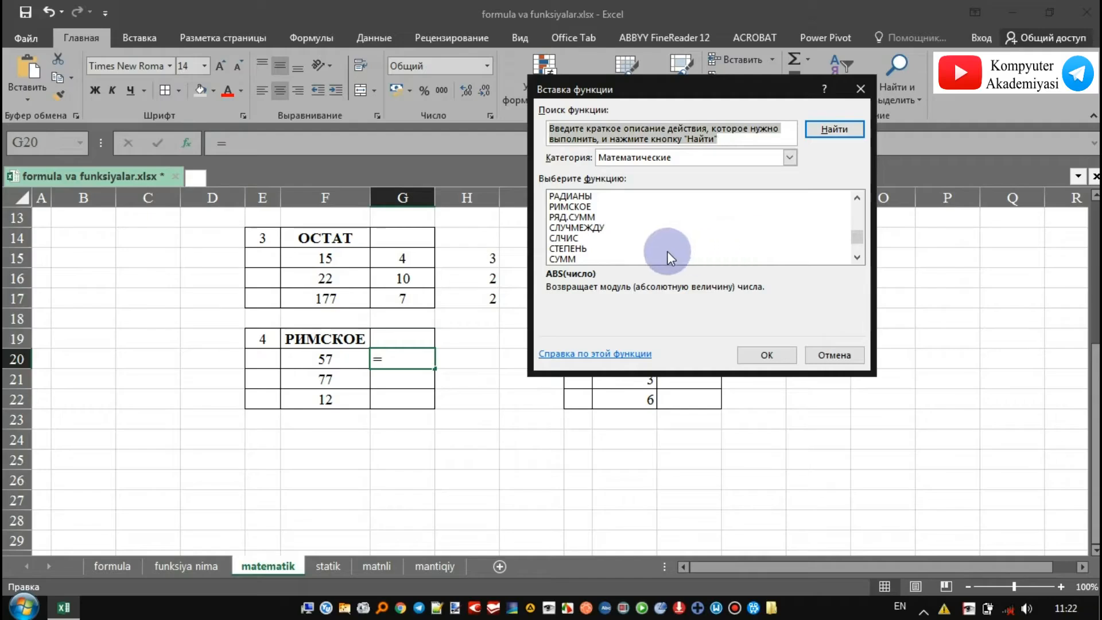
{"action": "left_click", "coordinate": [577, 206]}
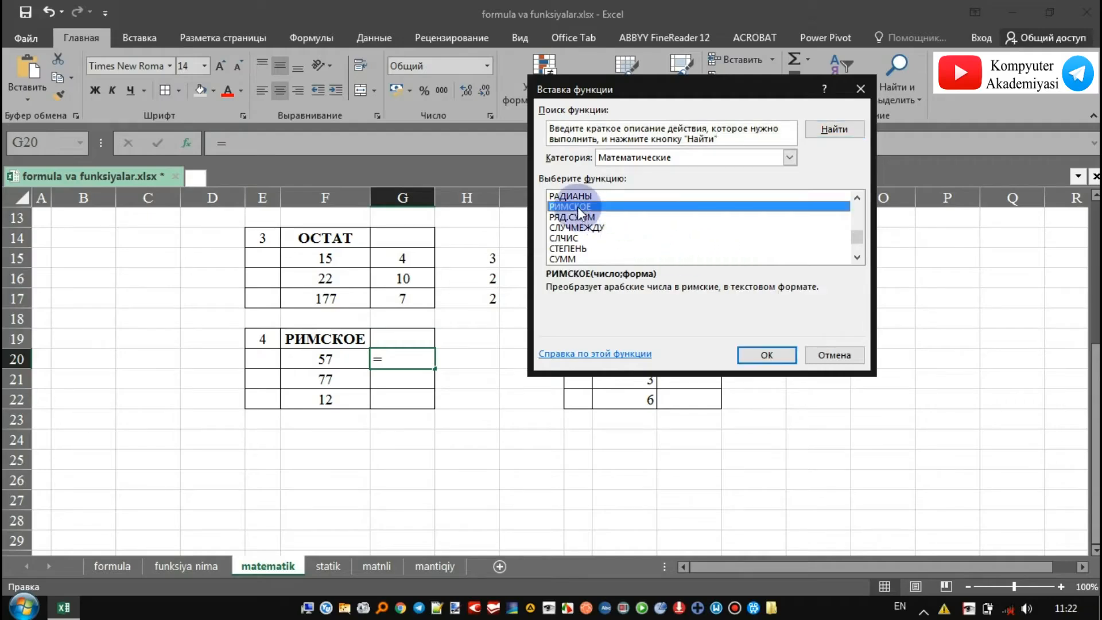
{"action": "left_click", "coordinate": [737, 351]}
Set cell F20 as the Число argument of the РИМСКОЕ function and fill the finished formula down through G22.
{"action": "left_click", "coordinate": [724, 166]}
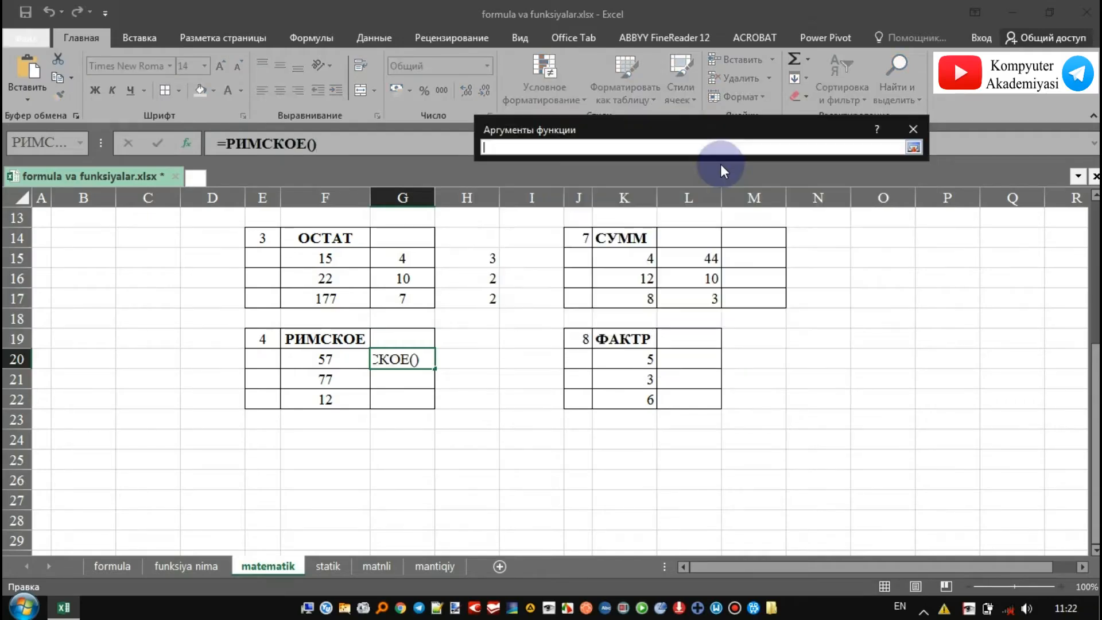
{"action": "left_click", "coordinate": [316, 359]}
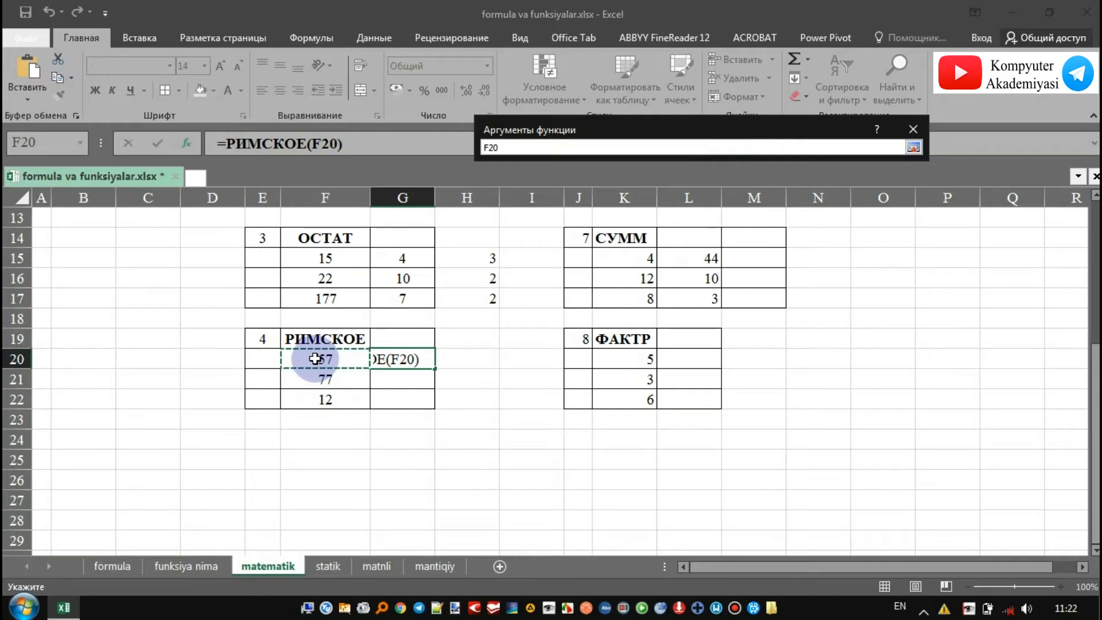
{"action": "left_click", "coordinate": [912, 148]}
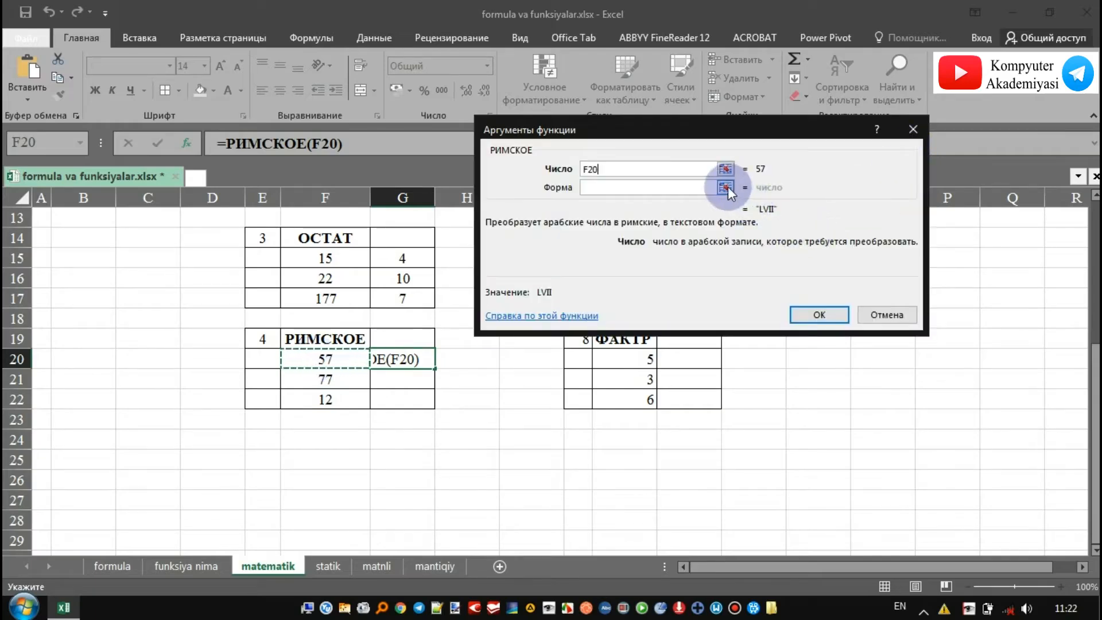
{"action": "left_click", "coordinate": [819, 315]}
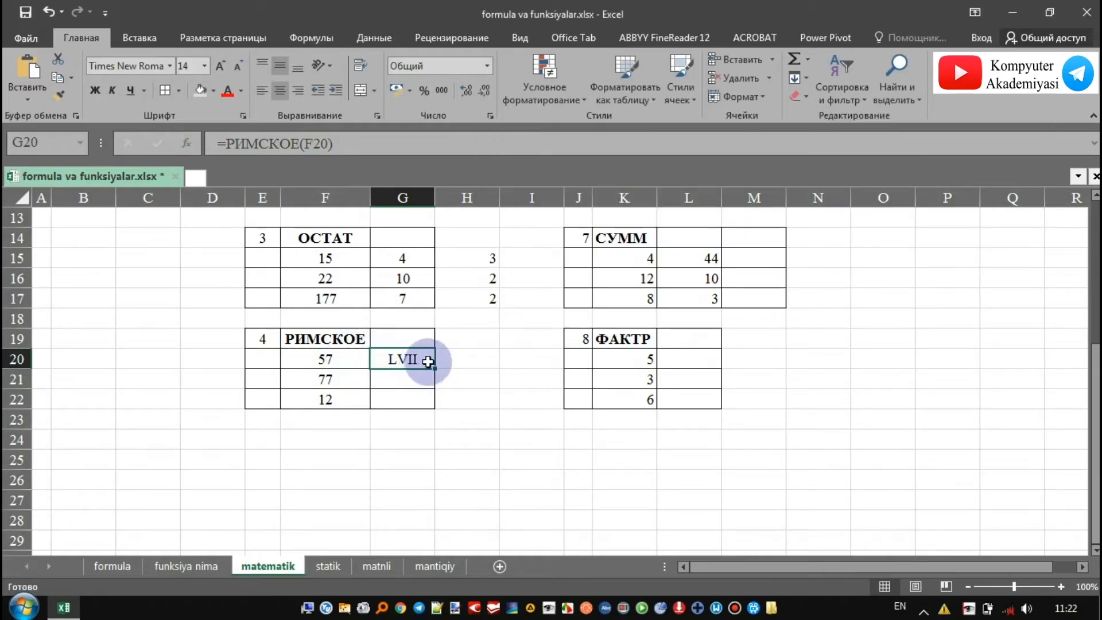
{"action": "left_click_drag", "start_coordinate": [434, 366], "coordinate": [433, 405]}
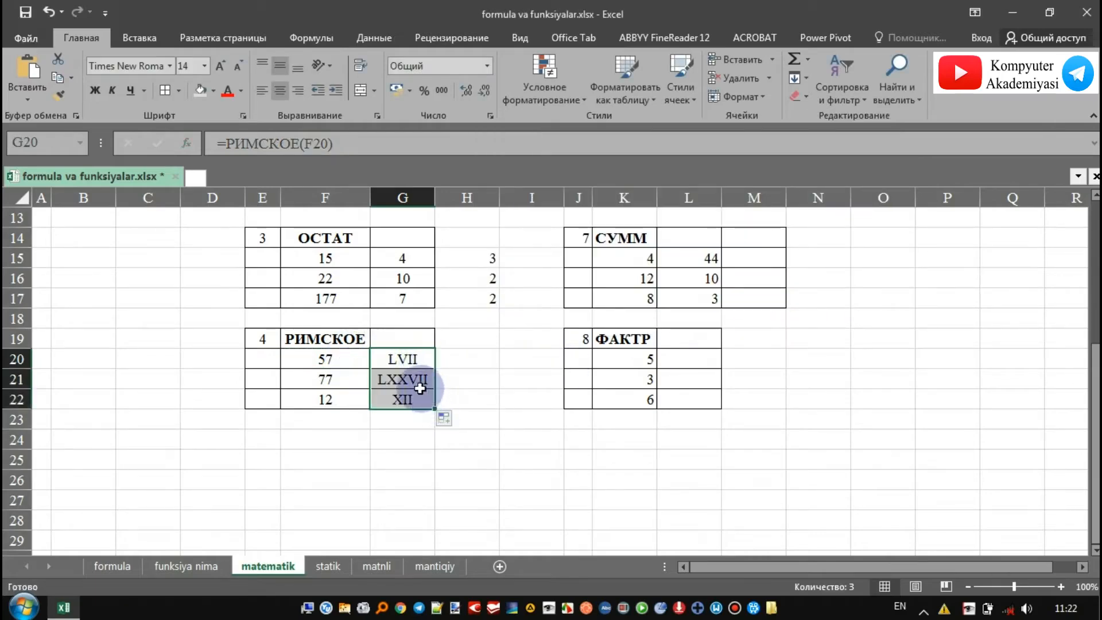
Examine the notation options offered for the optional форма argument of the РИМСКОЕ formula in G20, and remove the added separator.
{"action": "double_click", "coordinate": [406, 356]}
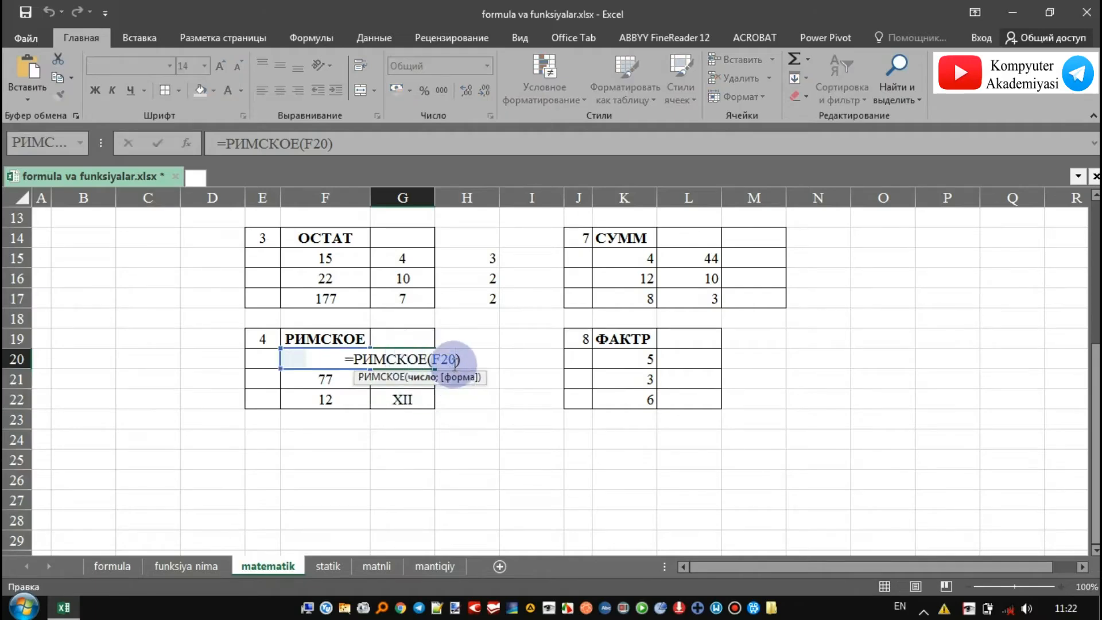
{"action": "type", "text": ";"}
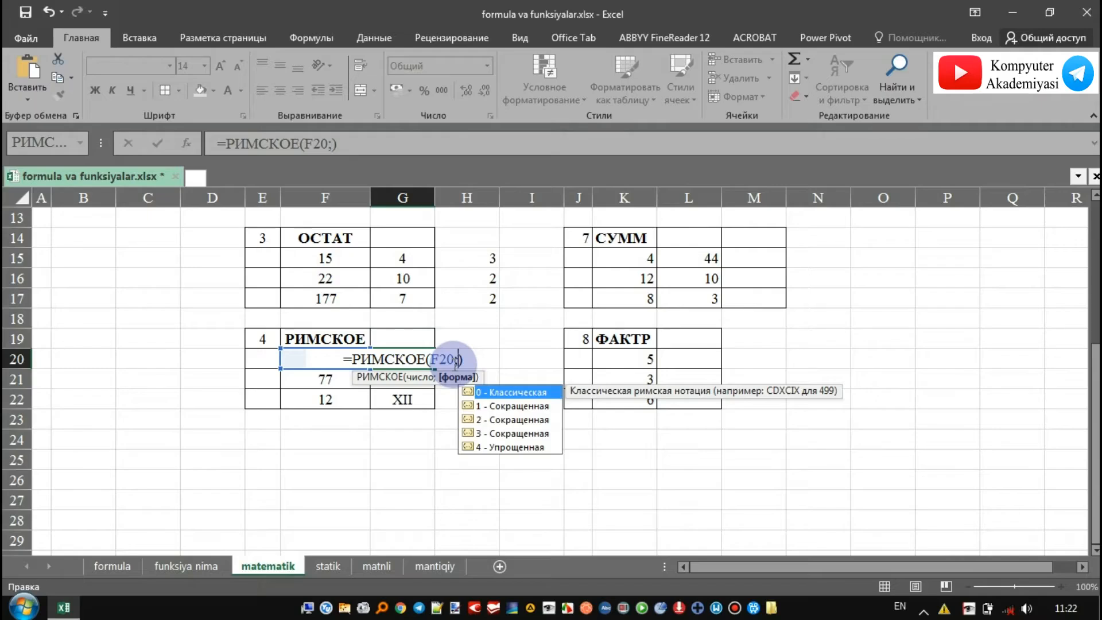
{"action": "left_click", "coordinate": [525, 408]}
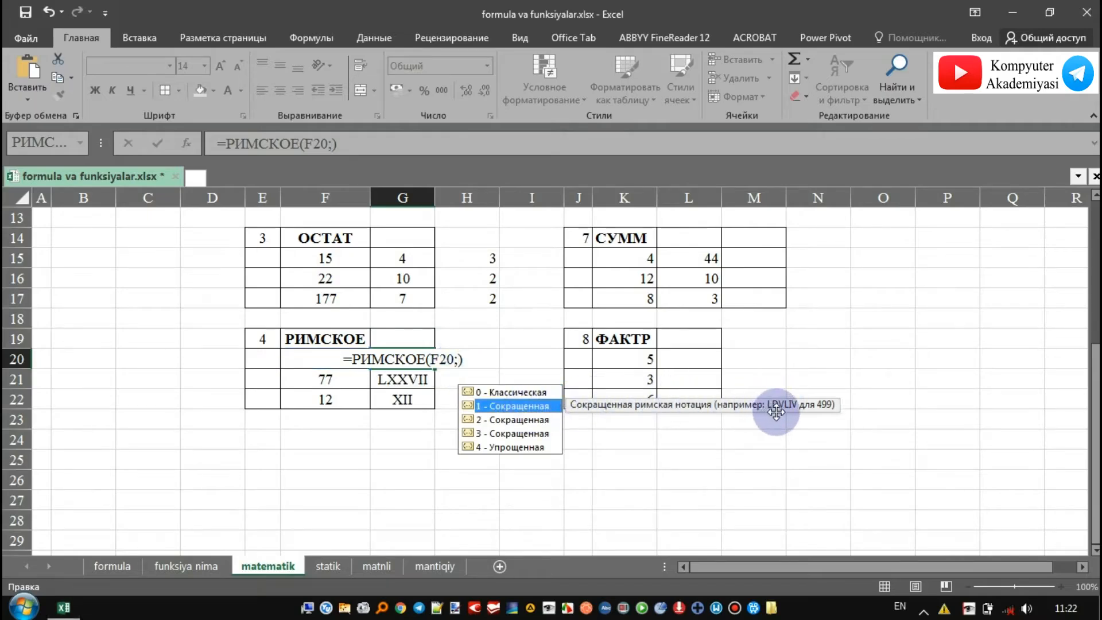
{"action": "left_click", "coordinate": [509, 393]}
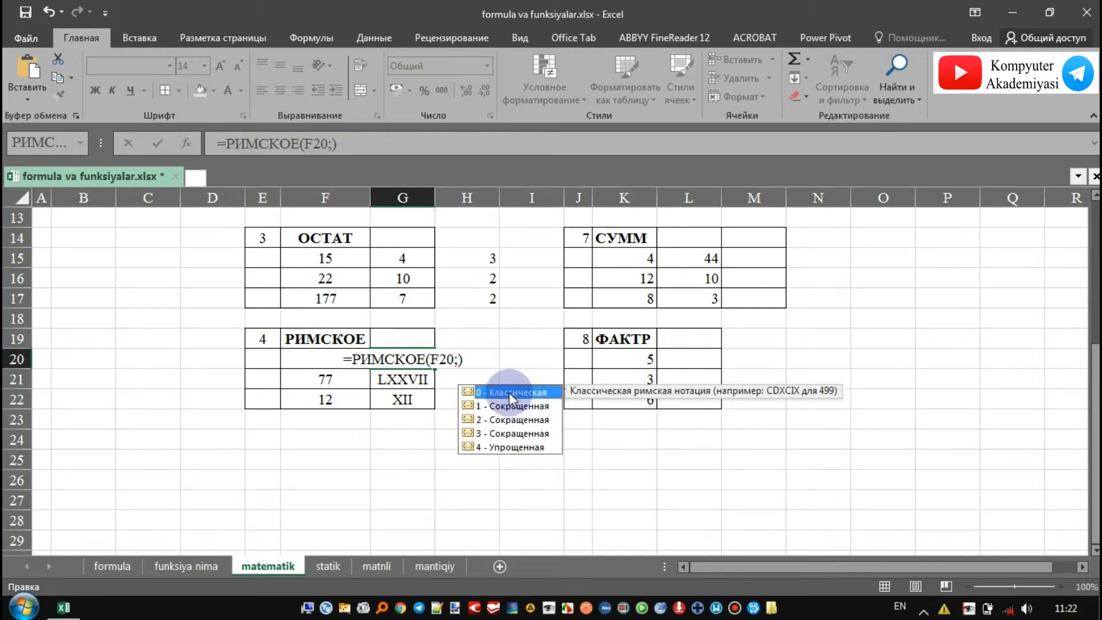
{"action": "left_click", "coordinate": [503, 406]}
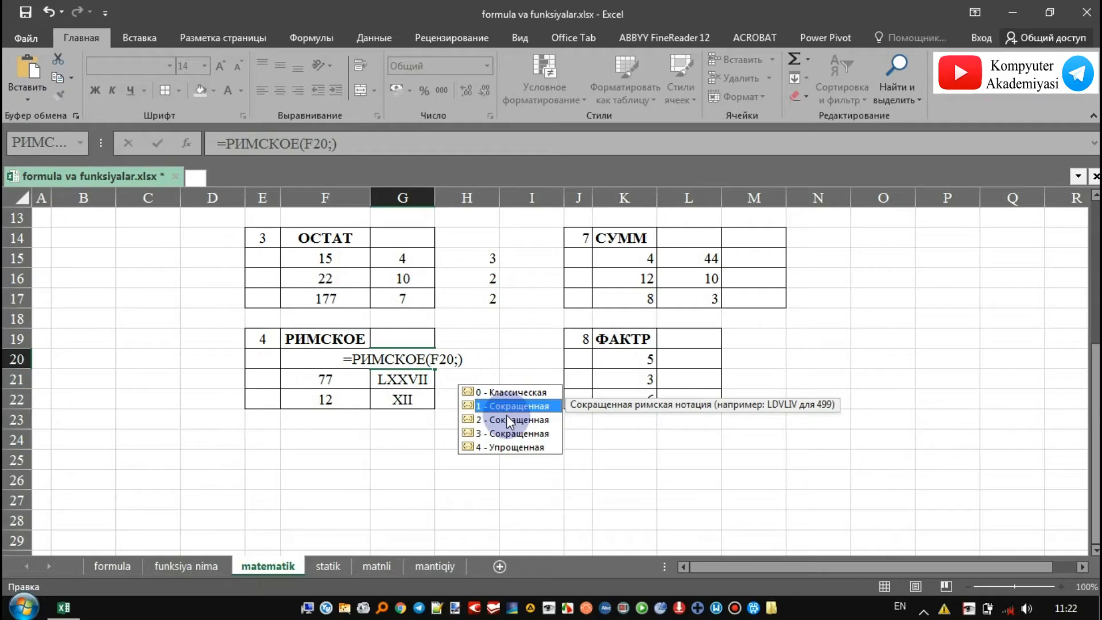
{"action": "left_click", "coordinate": [508, 420]}
{"action": "left_click", "coordinate": [509, 432]}
{"action": "left_click", "coordinate": [512, 448]}
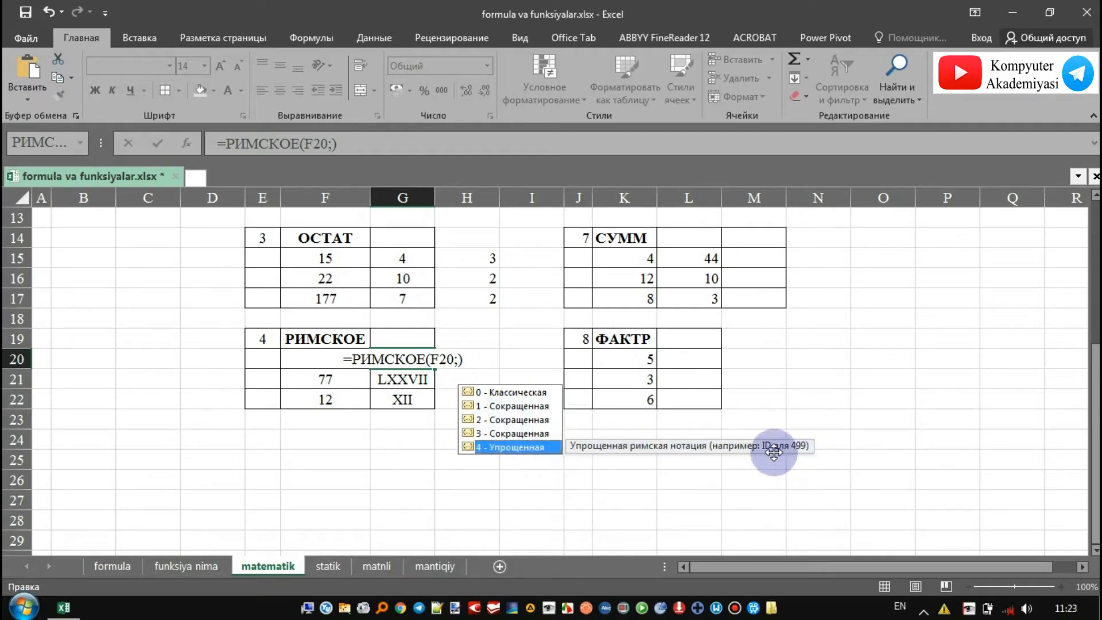
{"action": "left_click", "coordinate": [522, 421]}
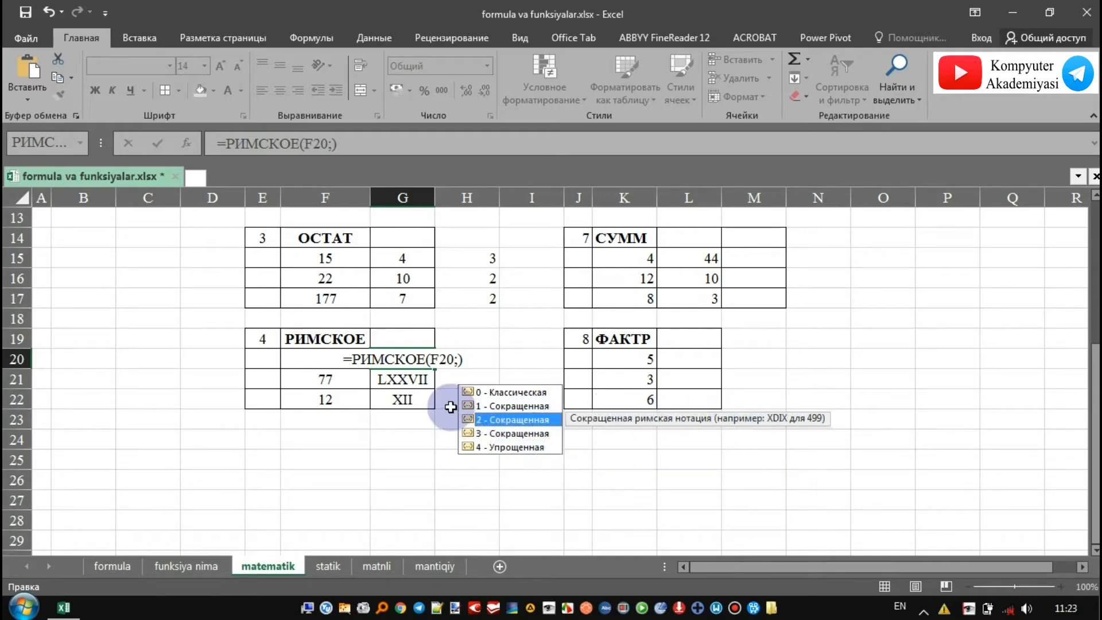
{"action": "left_click", "coordinate": [459, 359]}
{"action": "key", "text": "BackSpace"}
{"action": "key", "text": "Return"}
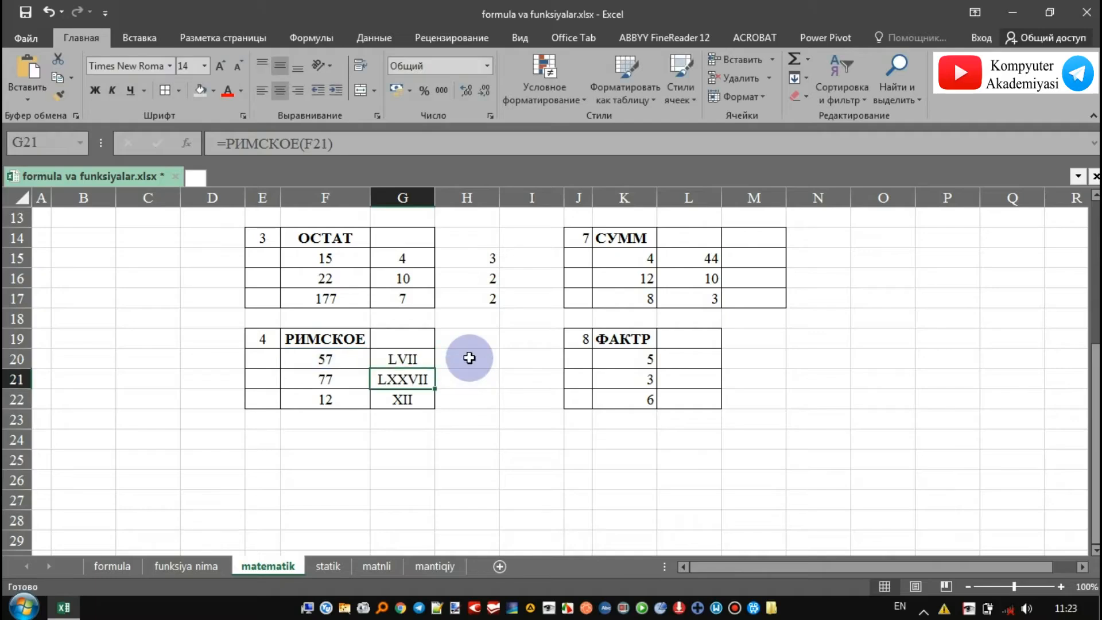
Insert the СЛУЧМЕЖДУ function from the Математические category into cell M5.
{"action": "scroll", "coordinate": [482, 438], "scroll_direction": "up", "scroll_amount": 4}
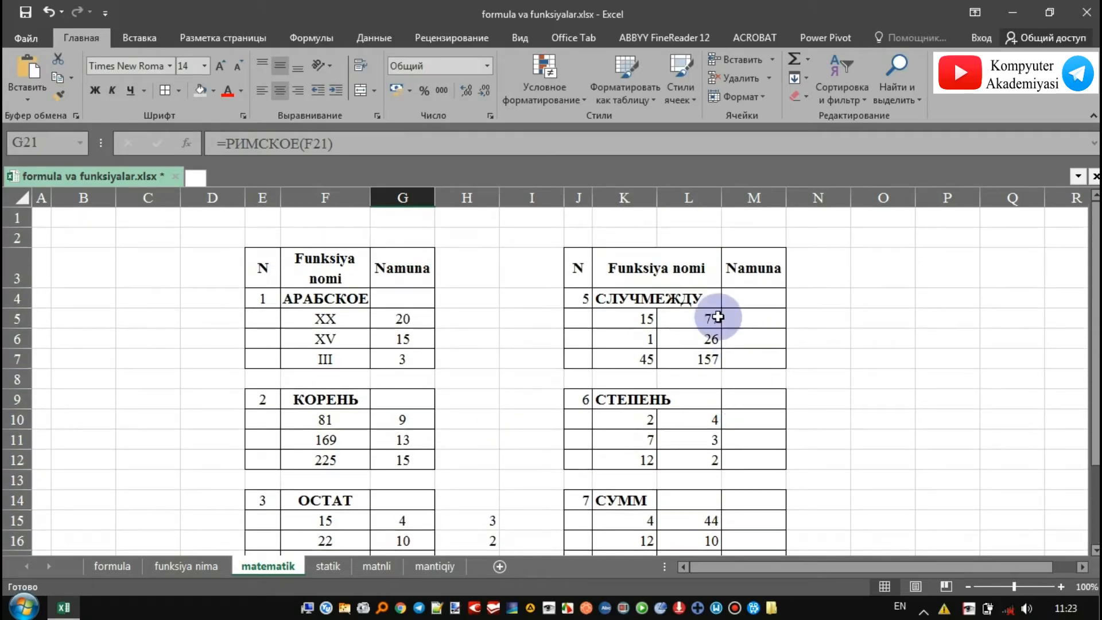
{"action": "left_click", "coordinate": [643, 318]}
{"action": "left_click", "coordinate": [702, 320]}
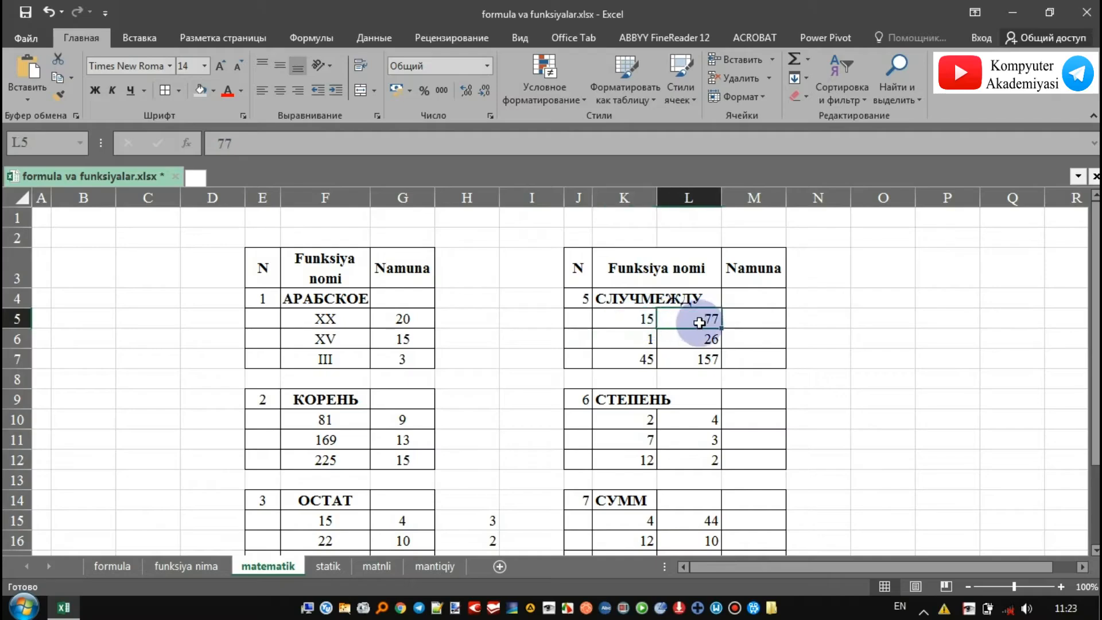
{"action": "left_click", "coordinate": [751, 314]}
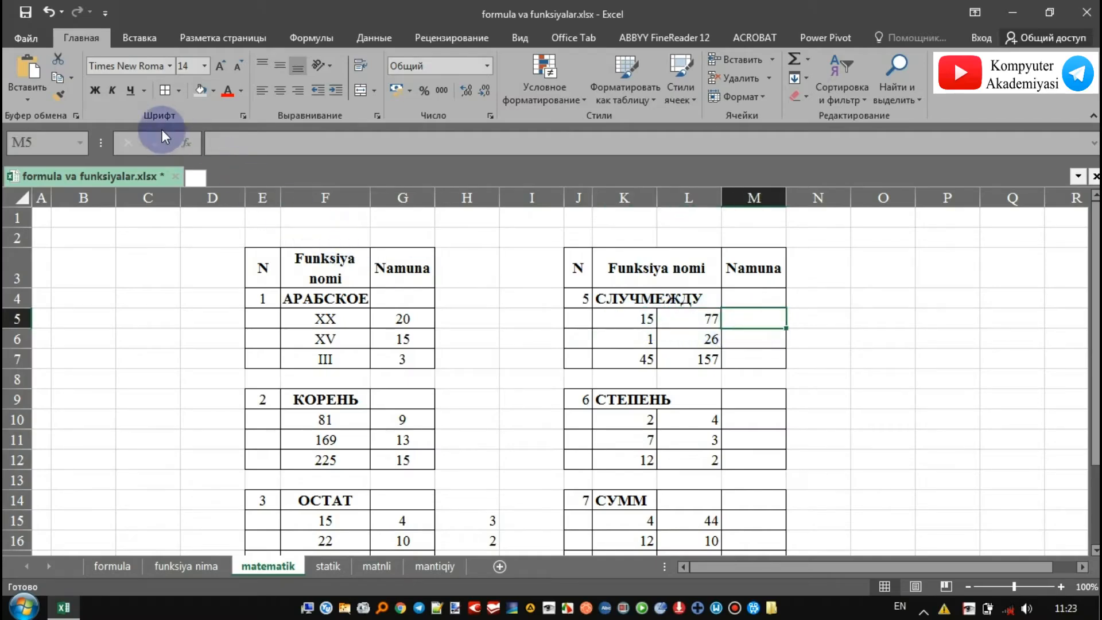
{"action": "left_click", "coordinate": [183, 143]}
{"action": "scroll", "coordinate": [692, 240], "scroll_direction": "down", "scroll_amount": 15}
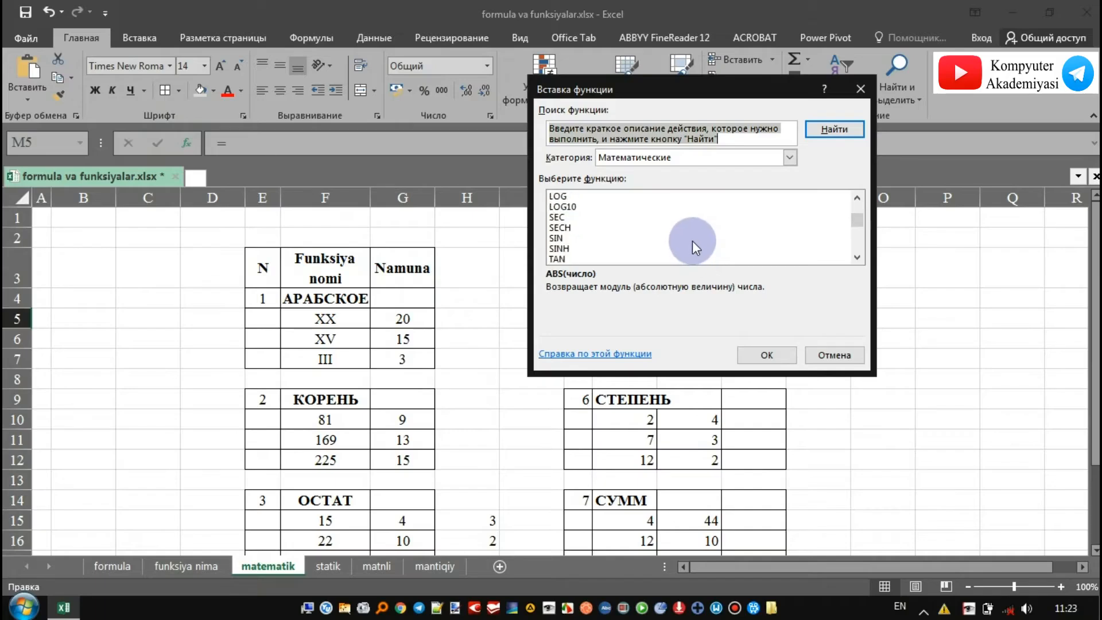
{"action": "scroll", "coordinate": [692, 240], "scroll_direction": "down", "scroll_amount": 6}
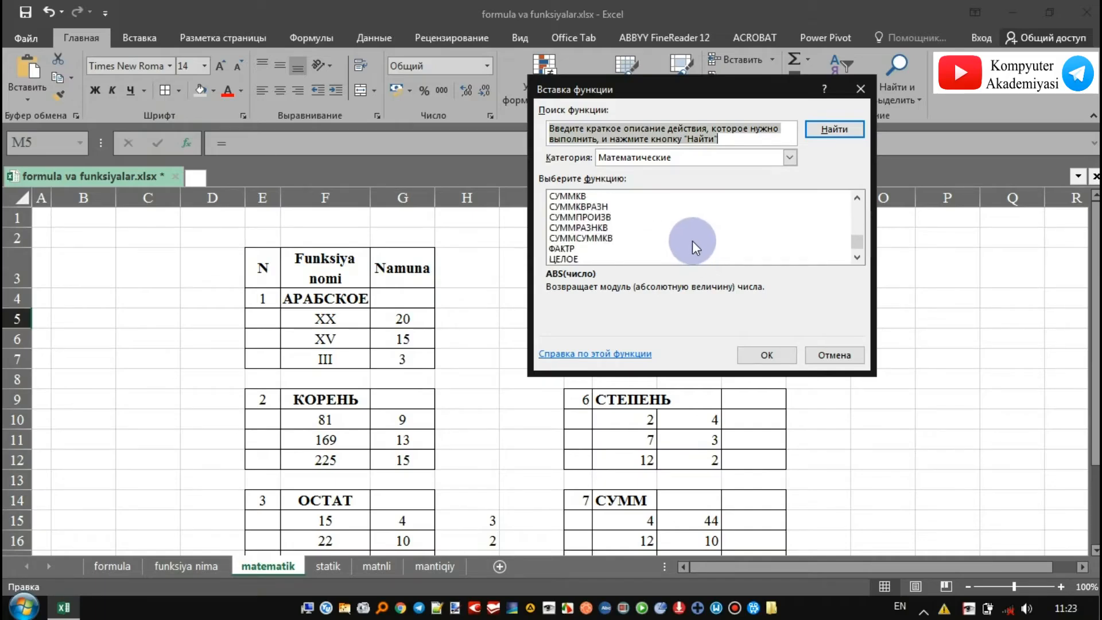
{"action": "scroll", "coordinate": [692, 240], "scroll_direction": "up", "scroll_amount": 1}
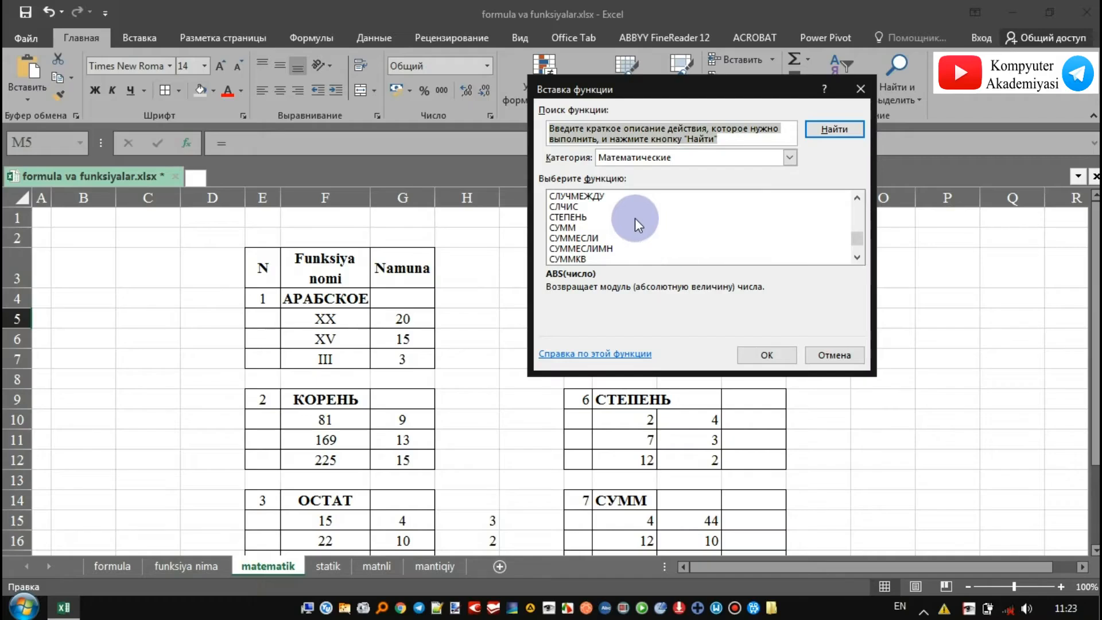
{"action": "left_click", "coordinate": [594, 195]}
{"action": "left_click", "coordinate": [776, 357]}
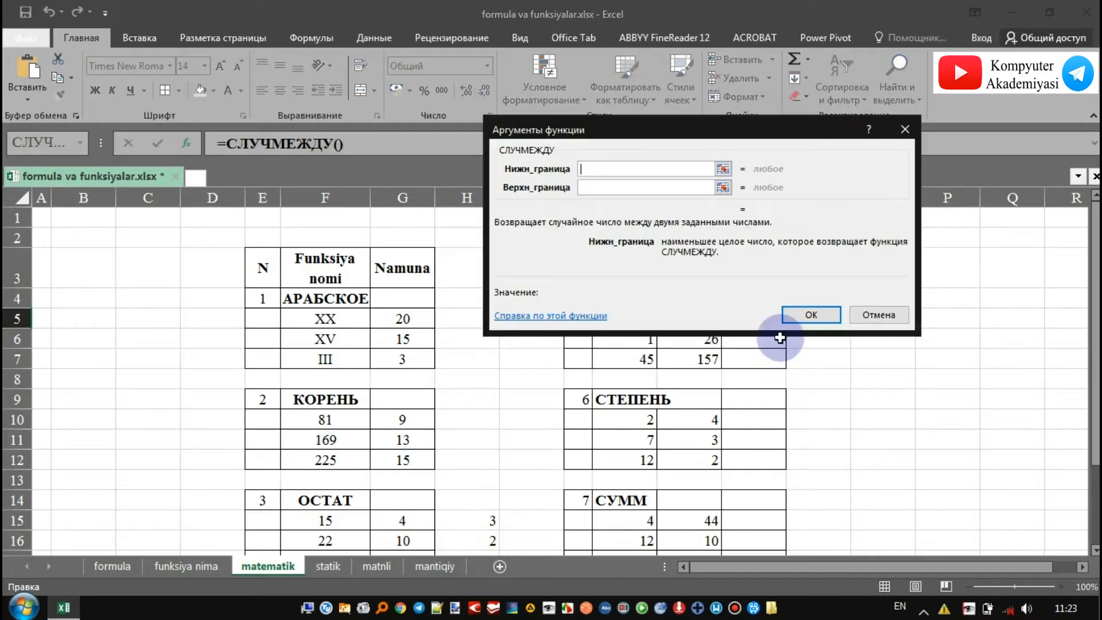
Set K5 as the Нижн_граница and L5 as the Верхн_граница of СЛУЧМЕЖДУ, and fill the formula down through M7.
{"action": "left_click", "coordinate": [723, 171]}
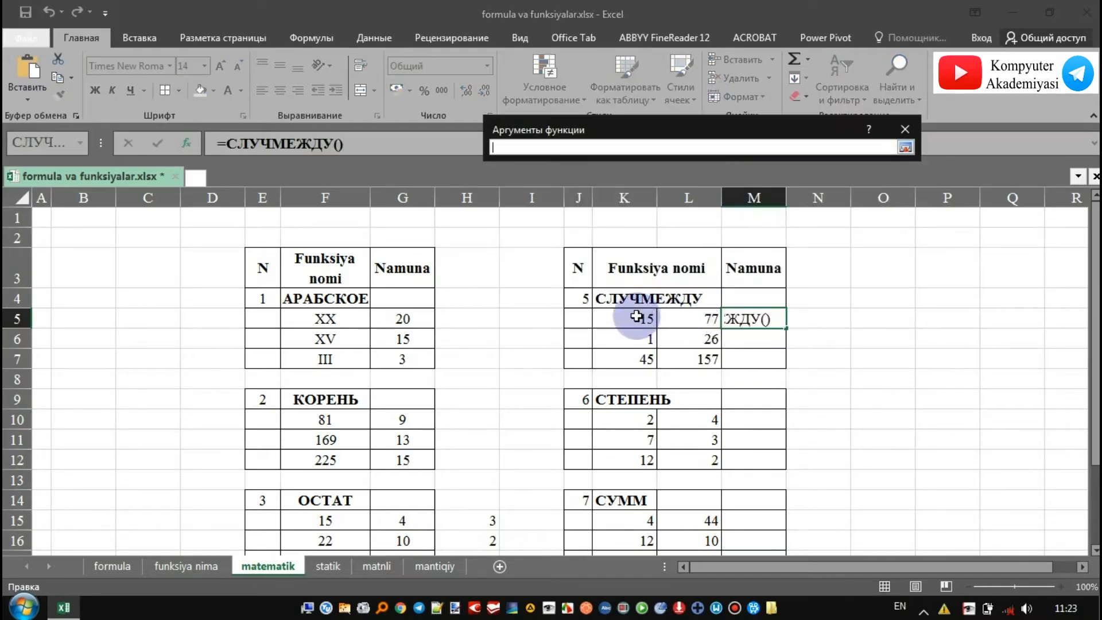
{"action": "left_click", "coordinate": [659, 319]}
{"action": "left_click", "coordinate": [905, 146]}
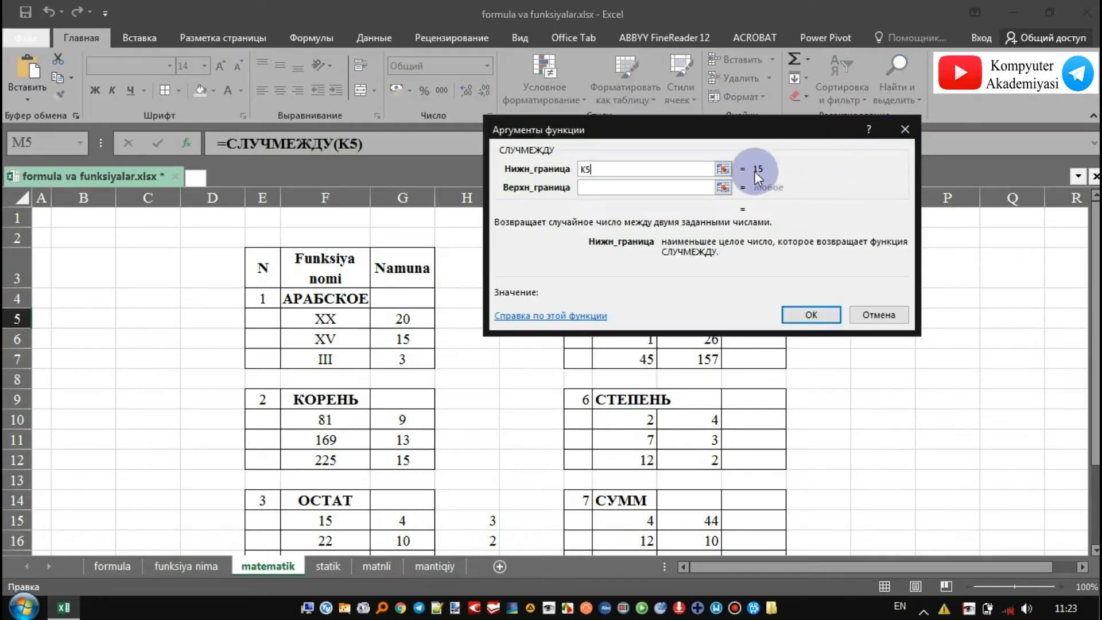
{"action": "left_click", "coordinate": [722, 187]}
{"action": "left_click", "coordinate": [703, 319]}
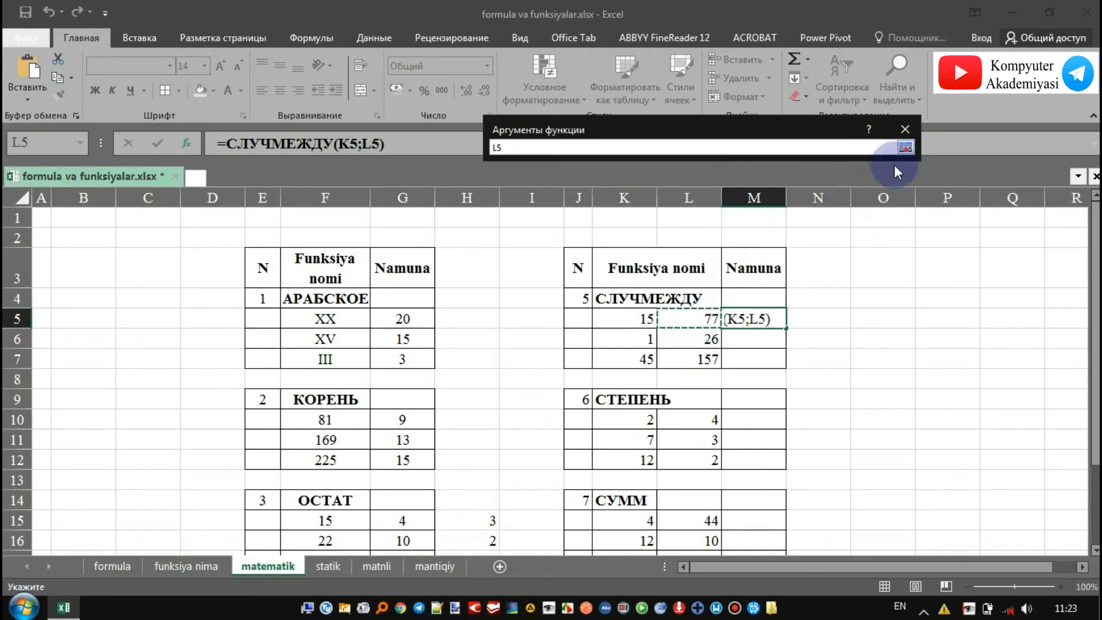
{"action": "left_click", "coordinate": [906, 147]}
{"action": "left_click", "coordinate": [821, 316]}
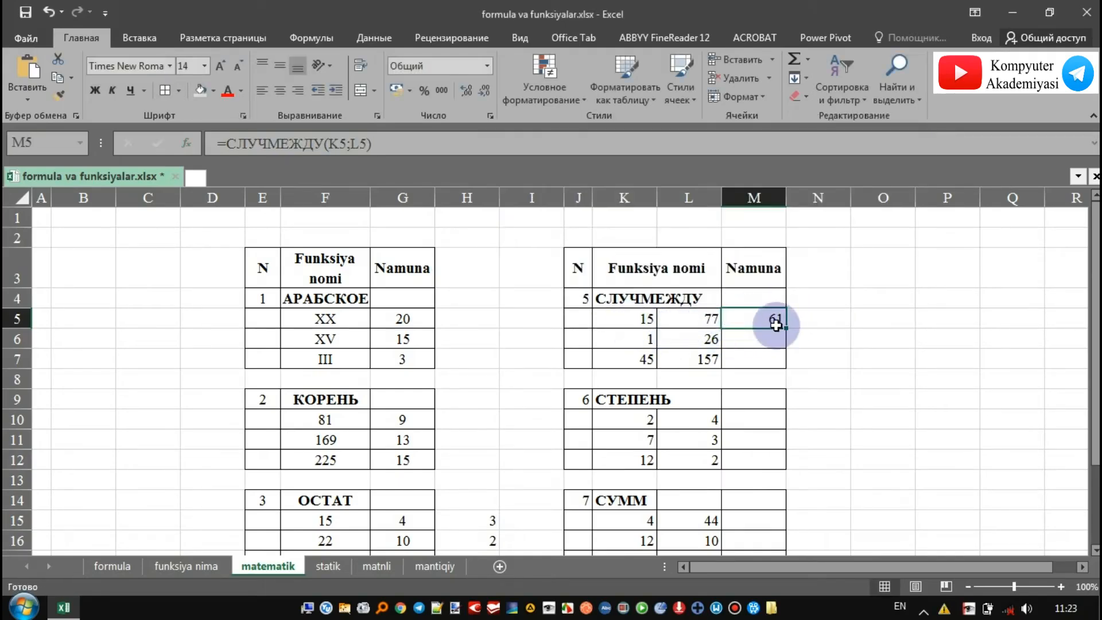
{"action": "left_click_drag", "start_coordinate": [787, 331], "coordinate": [783, 363]}
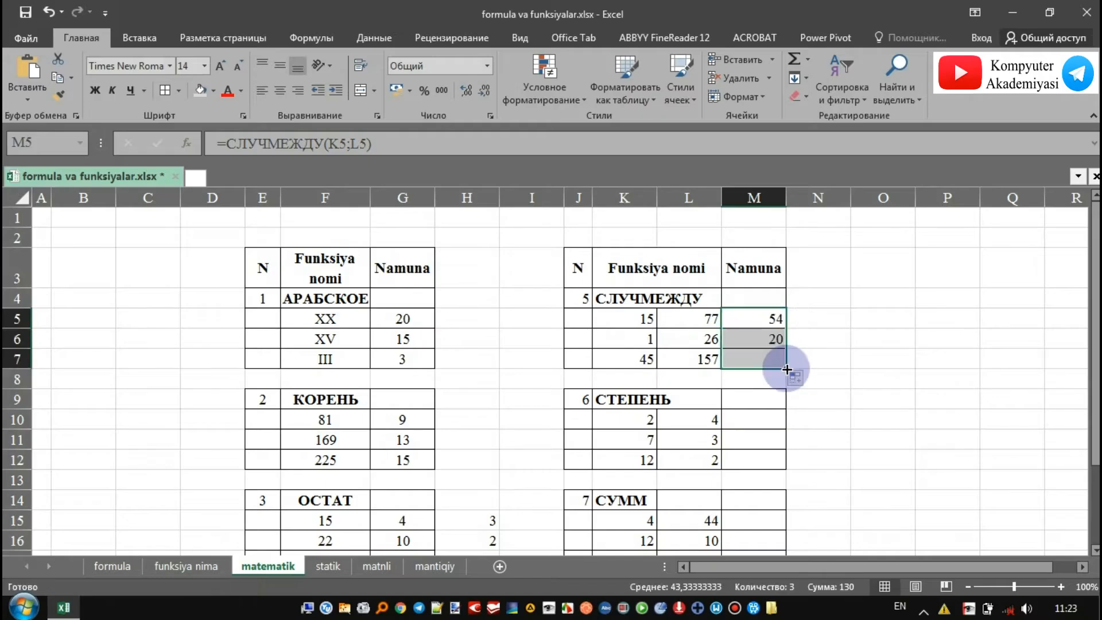
{"action": "left_click", "coordinate": [764, 341]}
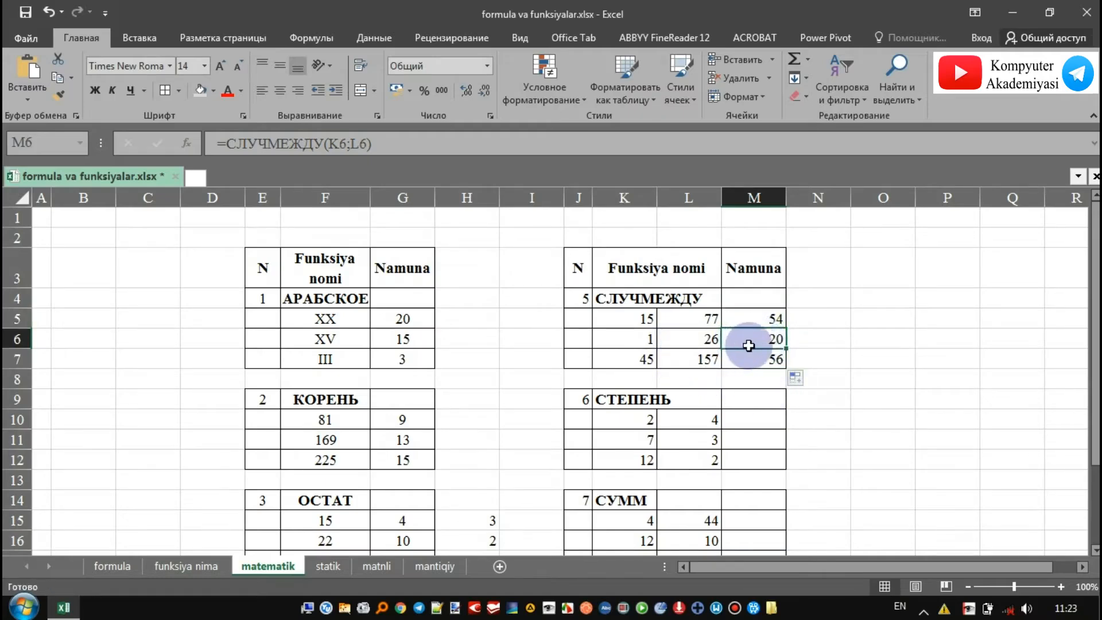
{"action": "left_click", "coordinate": [645, 300]}
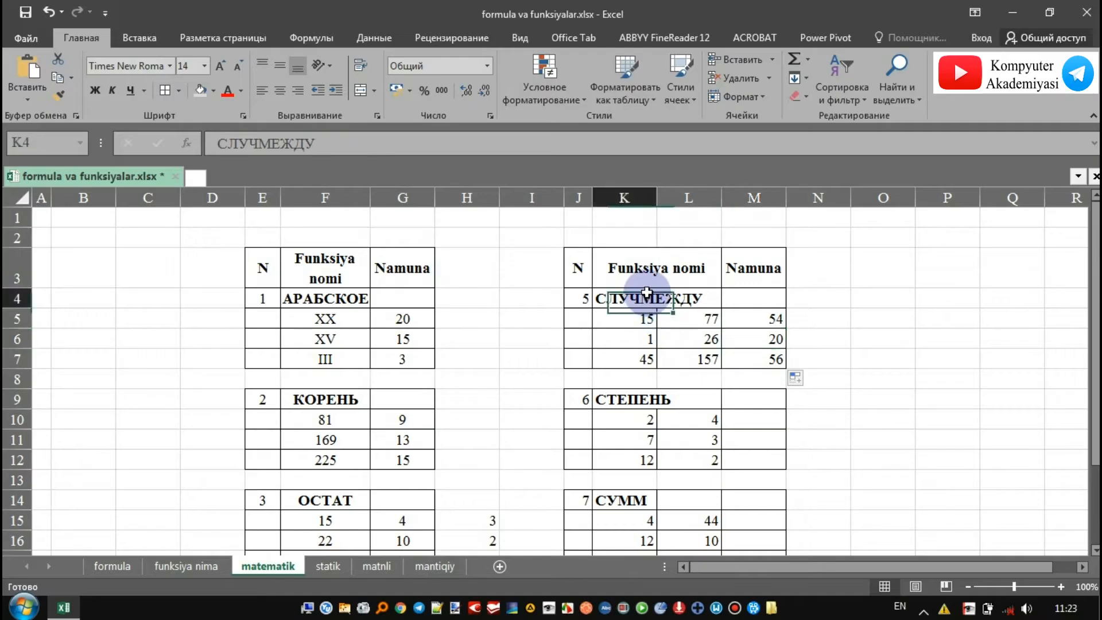
Insert the СТЕПЕНЬ function from the Математические category into cell M10.
{"action": "scroll", "coordinate": [756, 370], "scroll_direction": "down", "scroll_amount": 2}
{"action": "scroll", "coordinate": [756, 362], "scroll_direction": "up", "scroll_amount": 1}
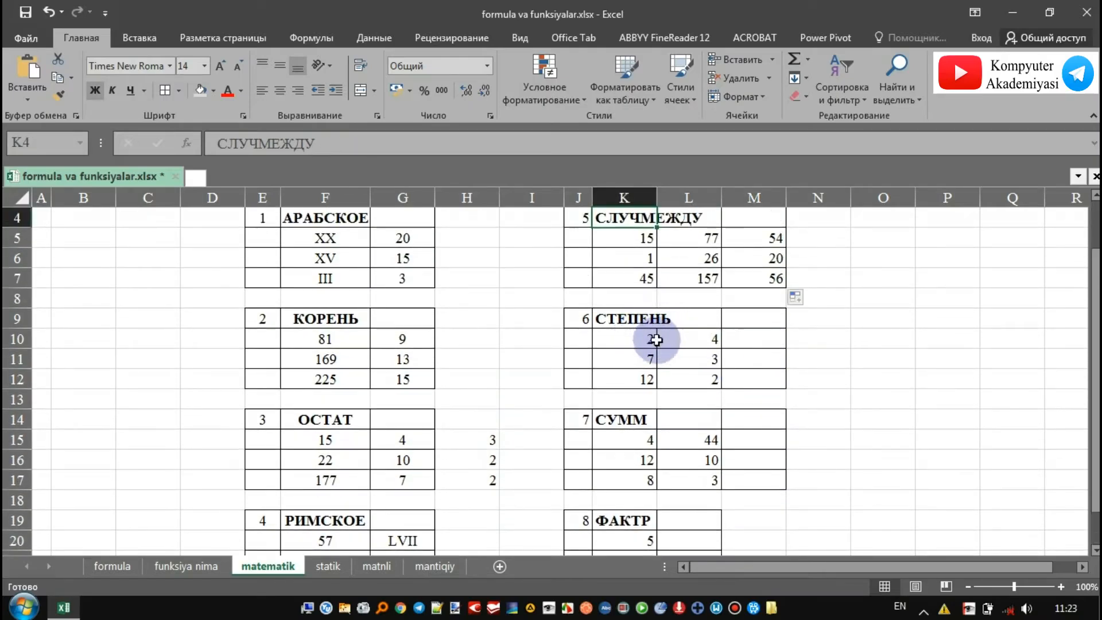
{"action": "left_click", "coordinate": [748, 341]}
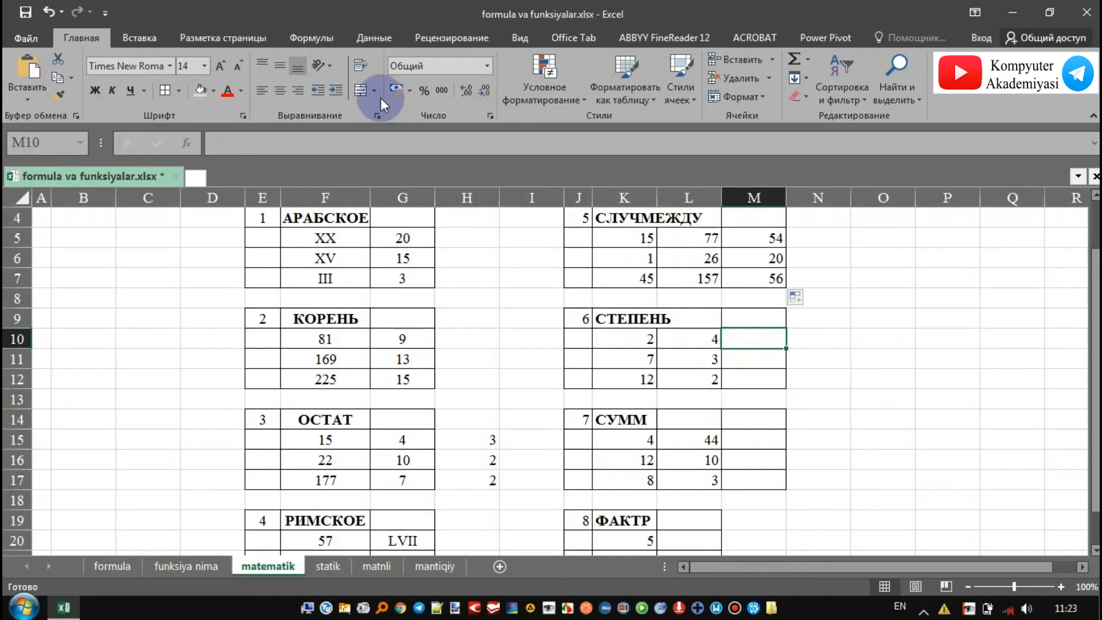
{"action": "left_click", "coordinate": [185, 142]}
{"action": "scroll", "coordinate": [612, 234], "scroll_direction": "down", "scroll_amount": 15}
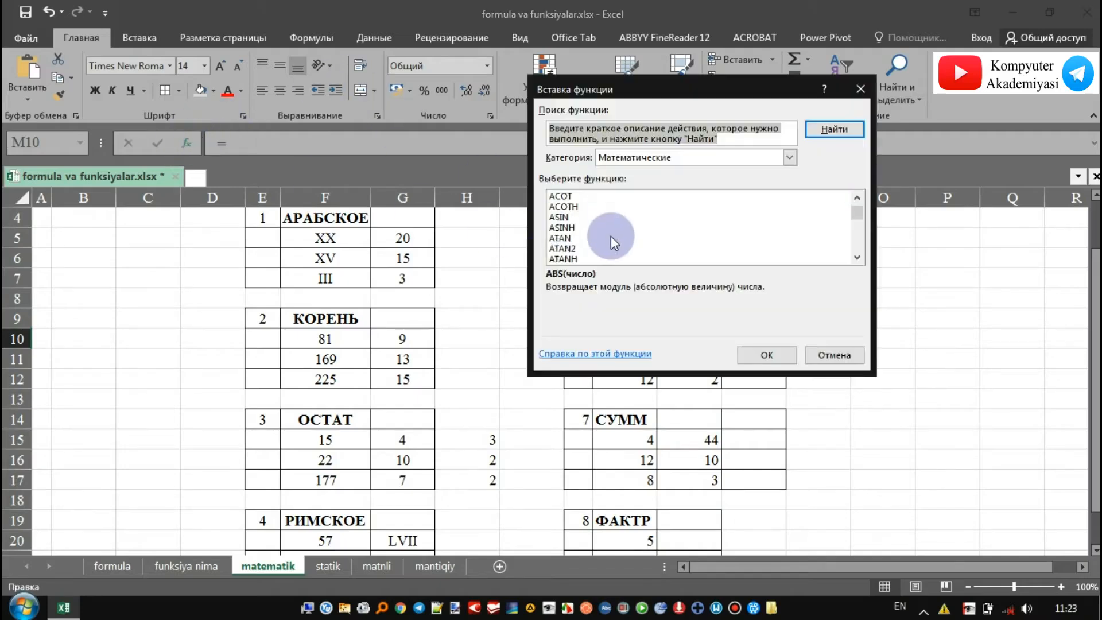
{"action": "scroll", "coordinate": [617, 246], "scroll_direction": "down", "scroll_amount": 4}
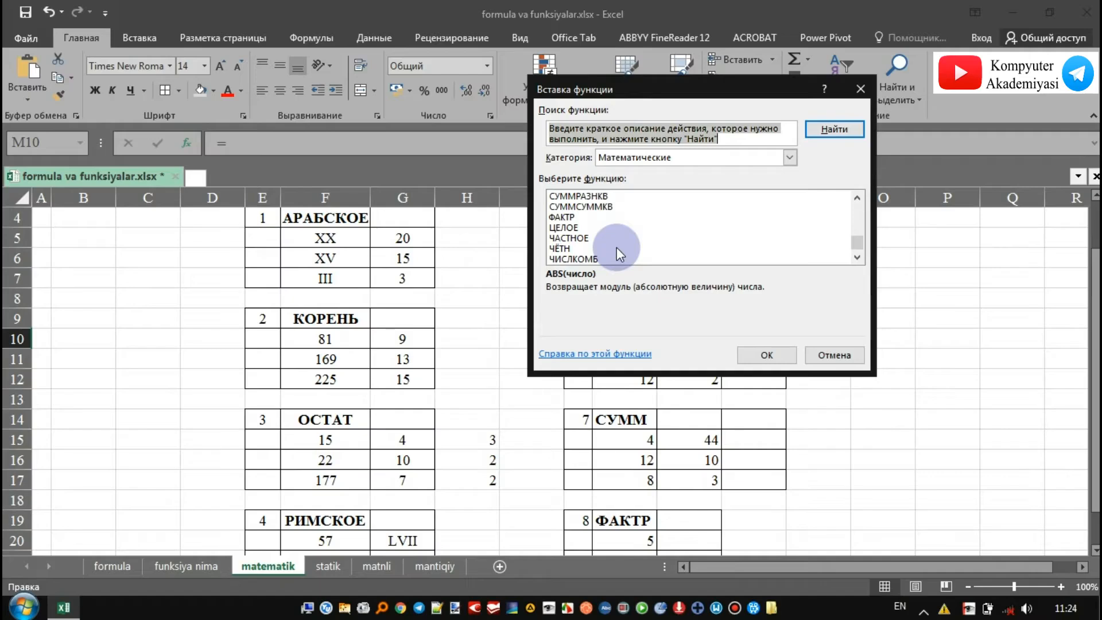
{"action": "scroll", "coordinate": [617, 247], "scroll_direction": "up", "scroll_amount": 1}
{"action": "scroll", "coordinate": [616, 248], "scroll_direction": "up", "scroll_amount": 3}
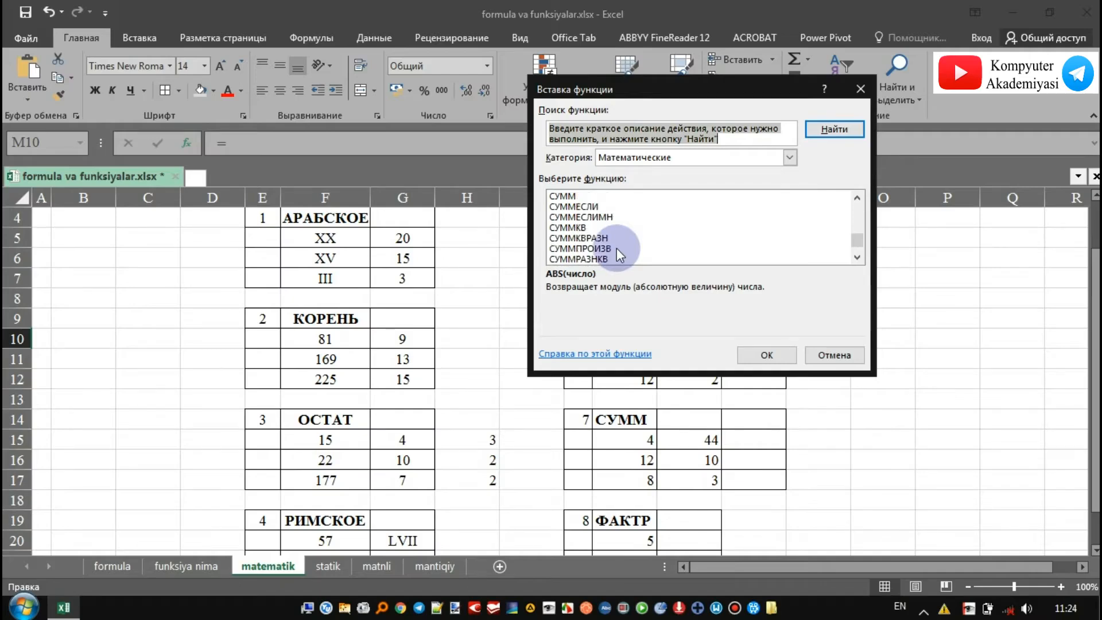
{"action": "left_click", "coordinate": [571, 217]}
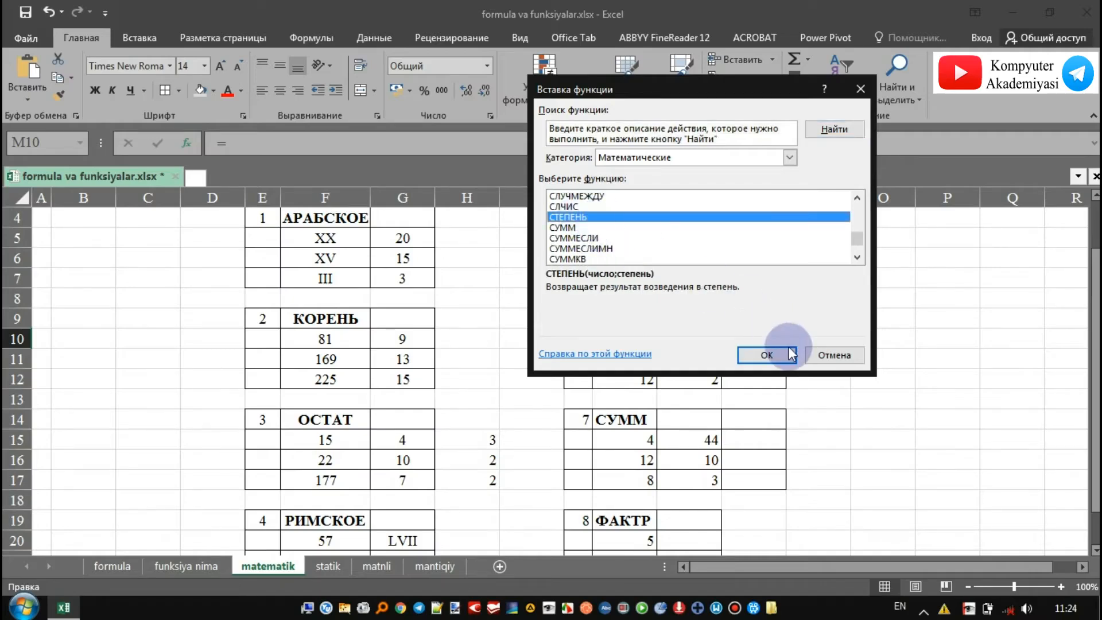
{"action": "left_click", "coordinate": [767, 355]}
Set K10 as the Число and L10 as the Степень of the СТЕПЕНЬ function, and fill the formula down through M12.
{"action": "left_click", "coordinate": [712, 168]}
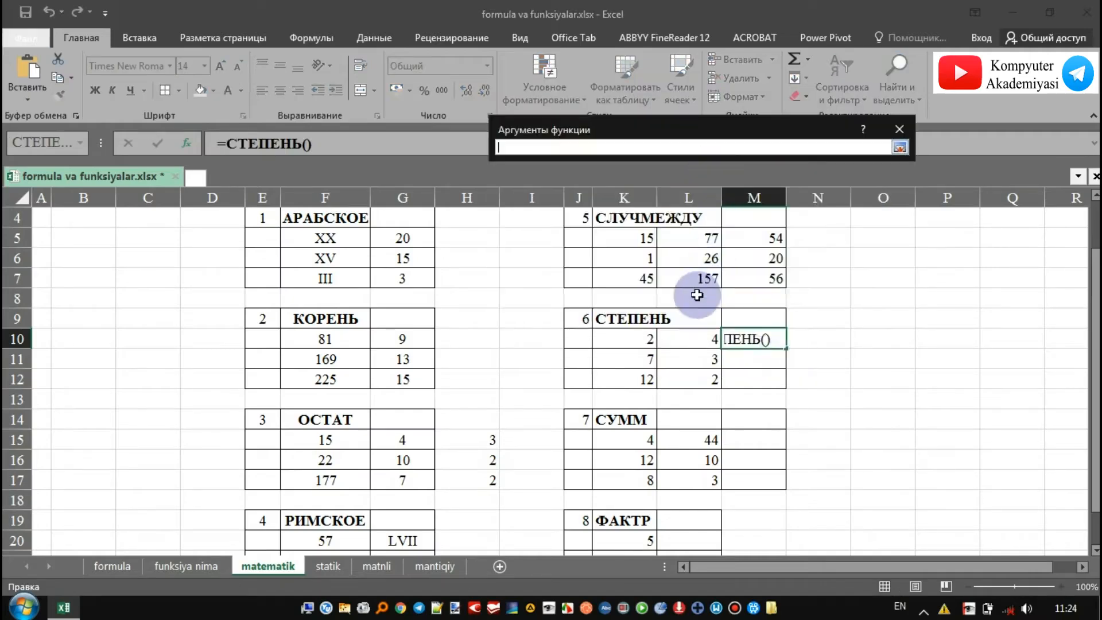
{"action": "left_click", "coordinate": [630, 338]}
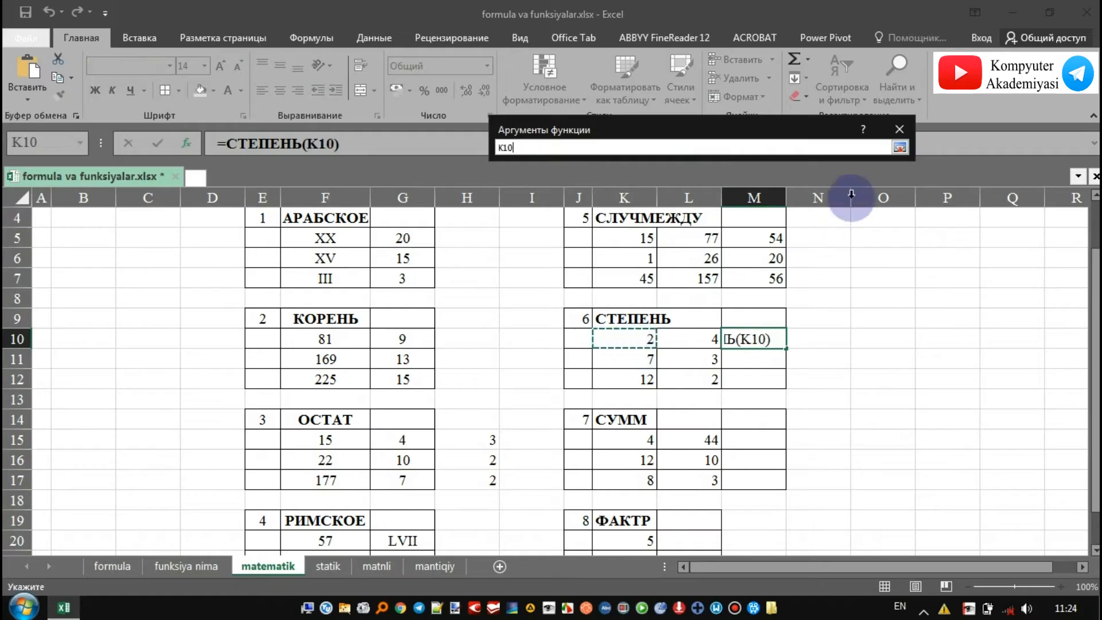
{"action": "left_click", "coordinate": [899, 147]}
{"action": "left_click", "coordinate": [711, 187]}
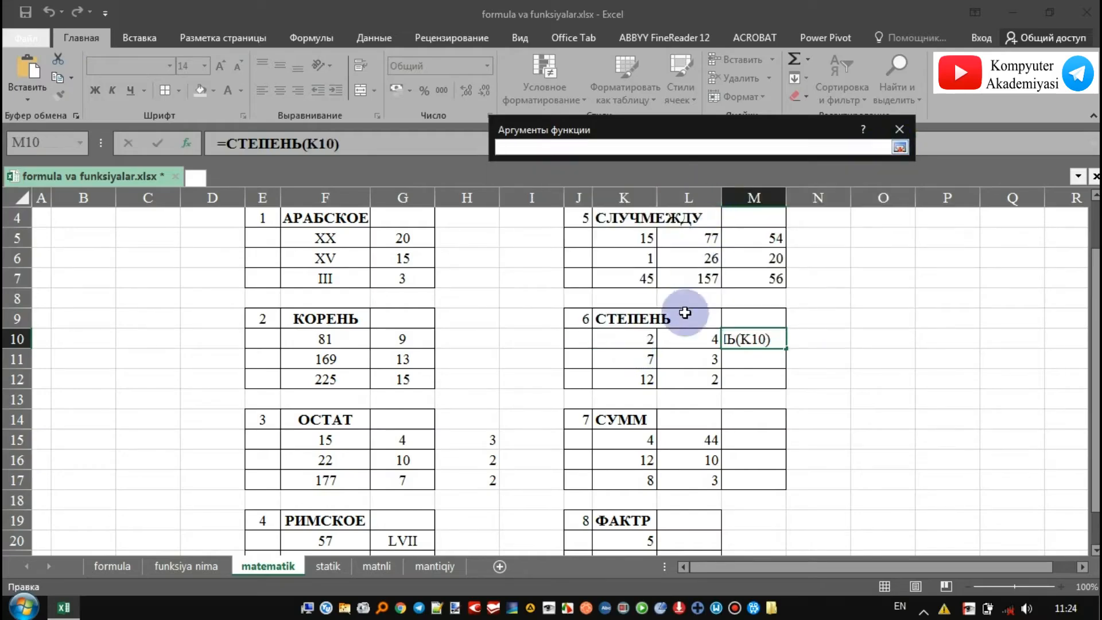
{"action": "left_click", "coordinate": [689, 339]}
{"action": "left_click", "coordinate": [899, 147]}
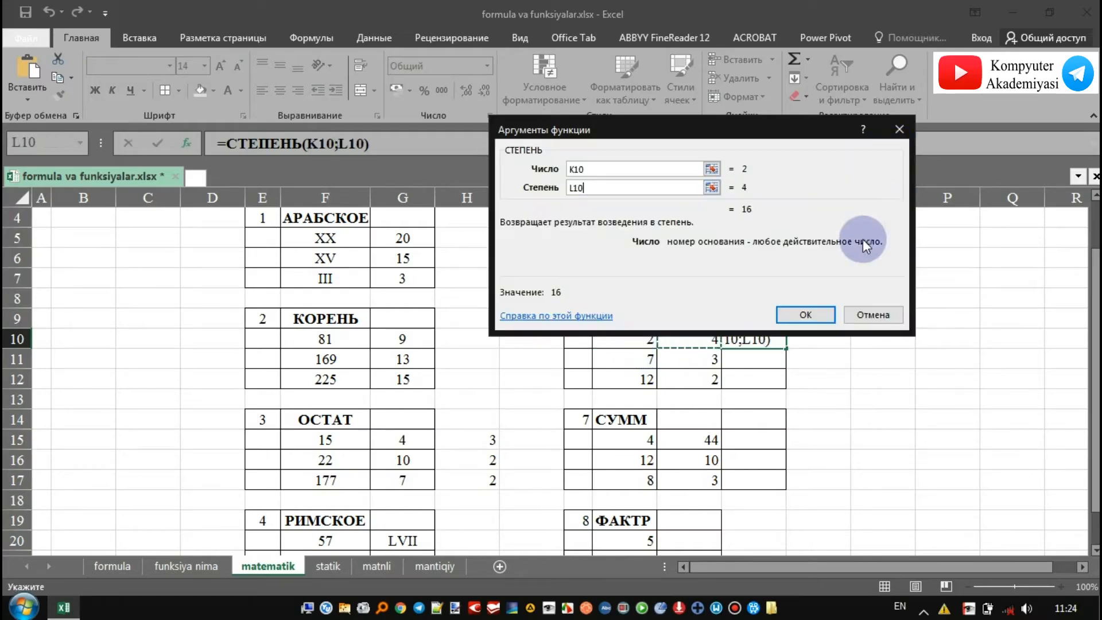
{"action": "left_click", "coordinate": [808, 313]}
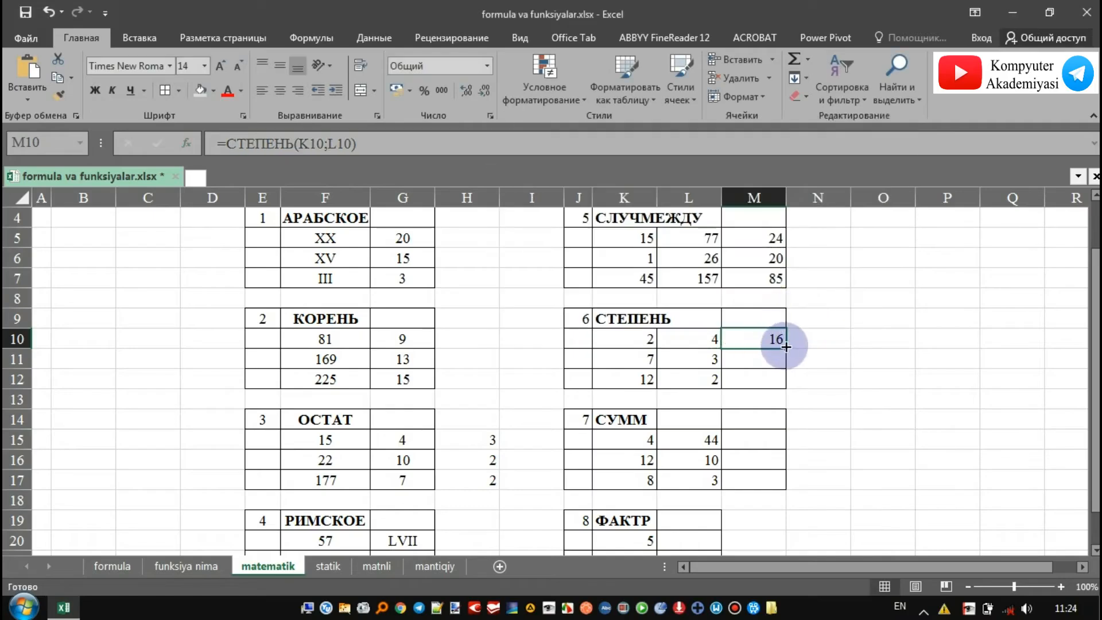
{"action": "left_click_drag", "start_coordinate": [787, 348], "coordinate": [784, 388]}
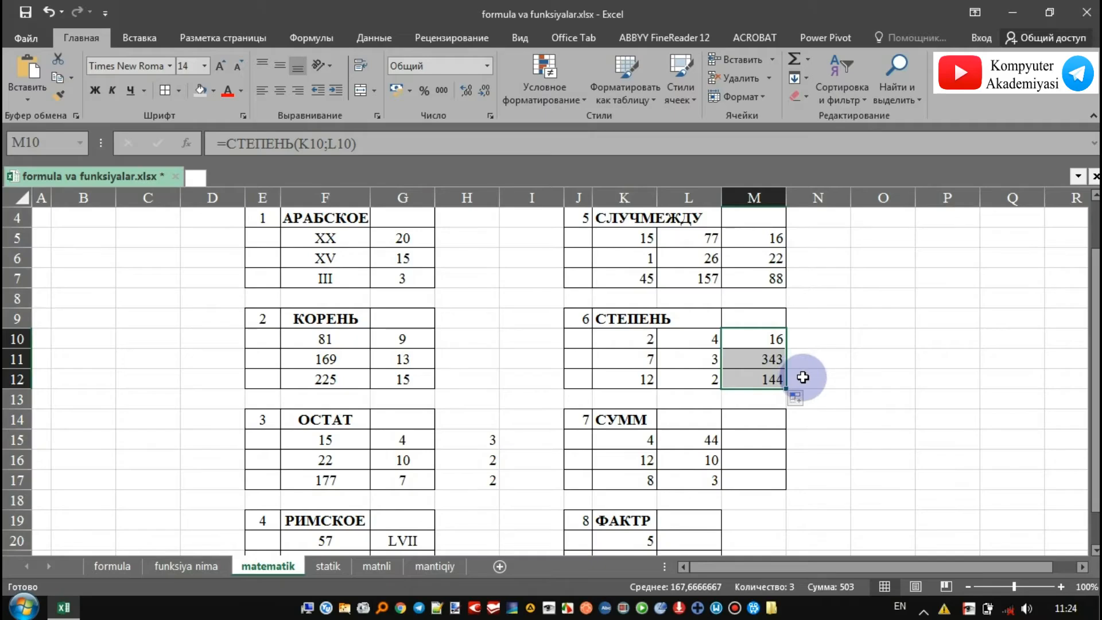
{"action": "scroll", "coordinate": [803, 378], "scroll_direction": "up", "scroll_amount": 1}
{"action": "scroll", "coordinate": [802, 376], "scroll_direction": "down", "scroll_amount": 2}
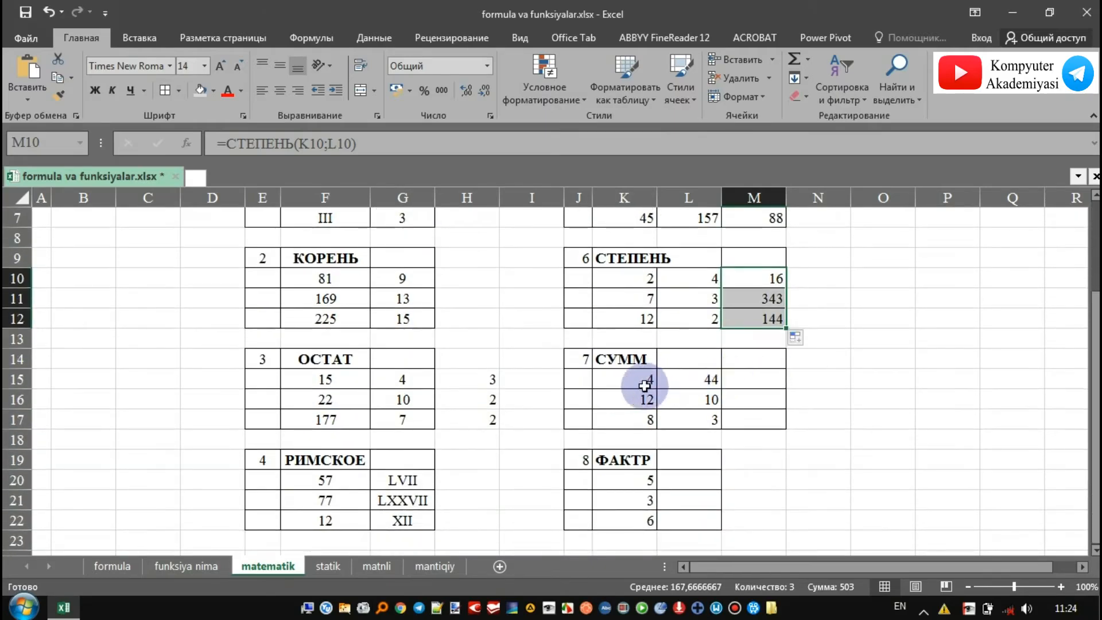
Sum K15:L15 into cell M15 with the СУММ function, fill the formula down through M17, and check the formula in M15.
{"action": "left_click", "coordinate": [644, 386]}
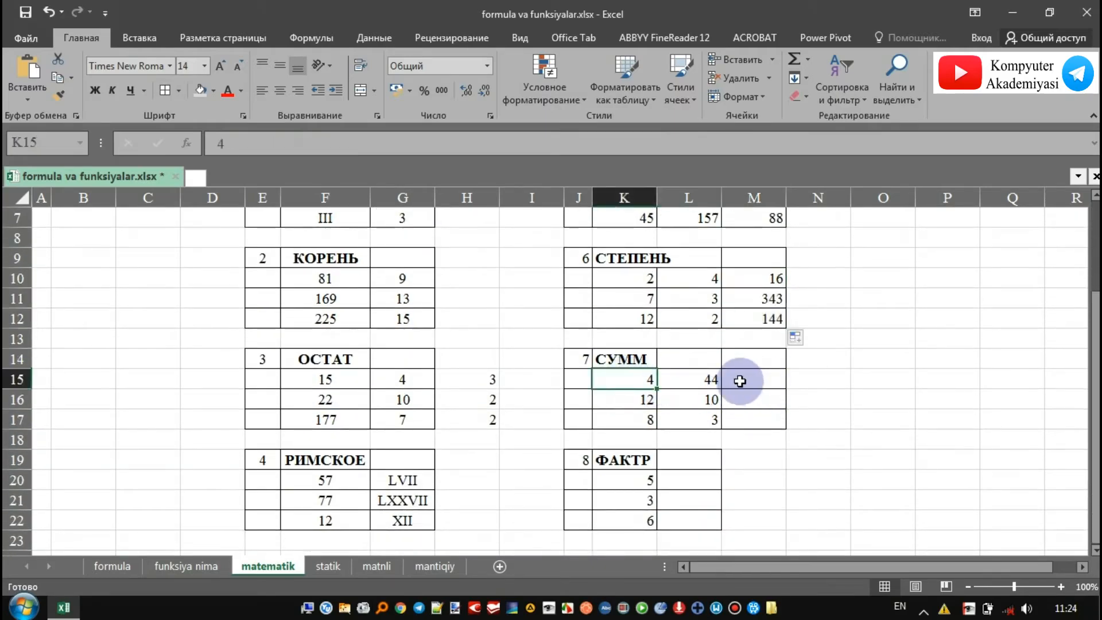
{"action": "left_click", "coordinate": [770, 378]}
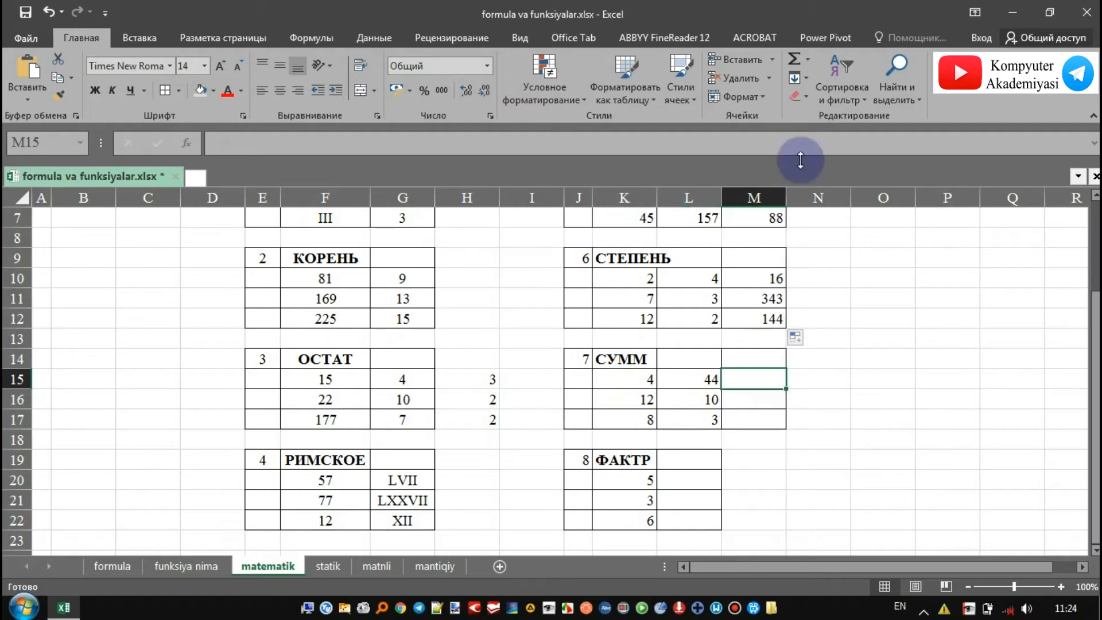
{"action": "left_click", "coordinate": [808, 65]}
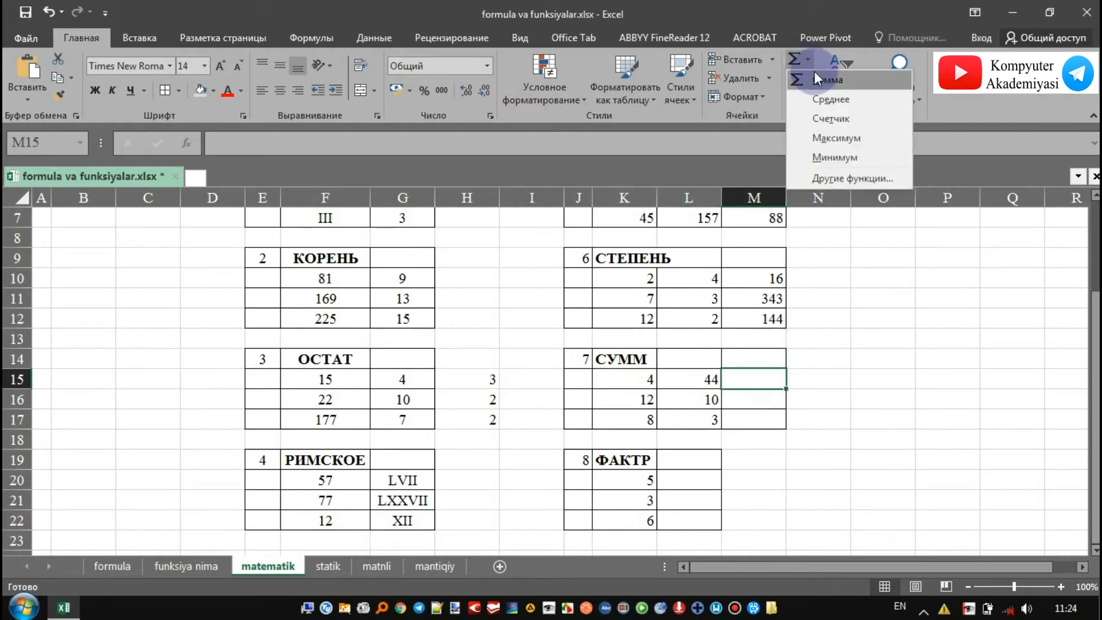
{"action": "left_click", "coordinate": [815, 72]}
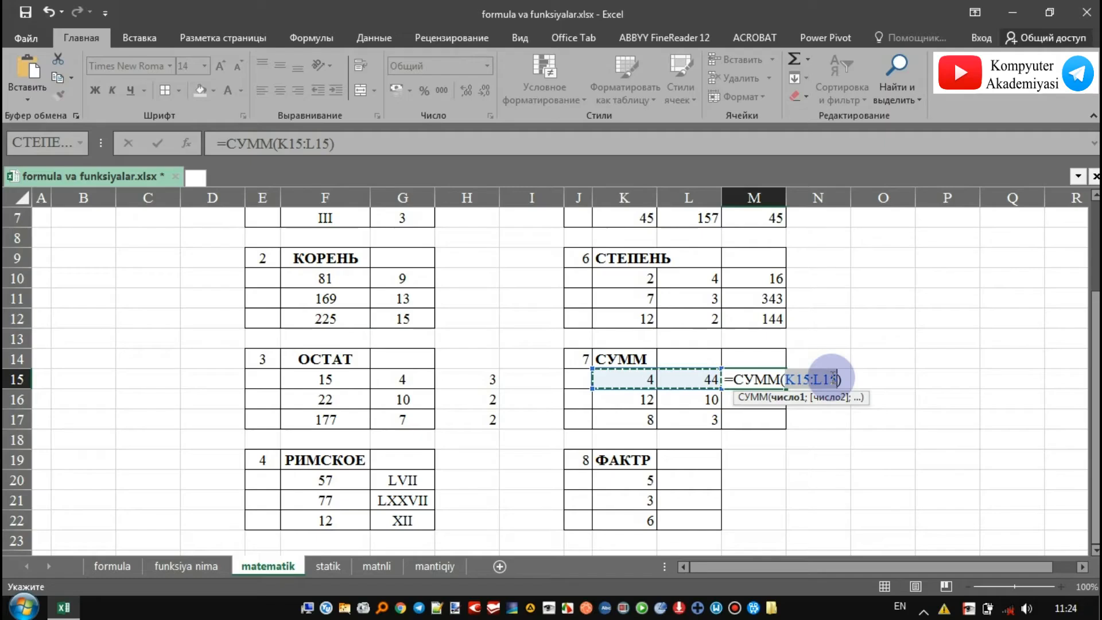
{"action": "key", "text": "Return"}
{"action": "left_click", "coordinate": [781, 385]}
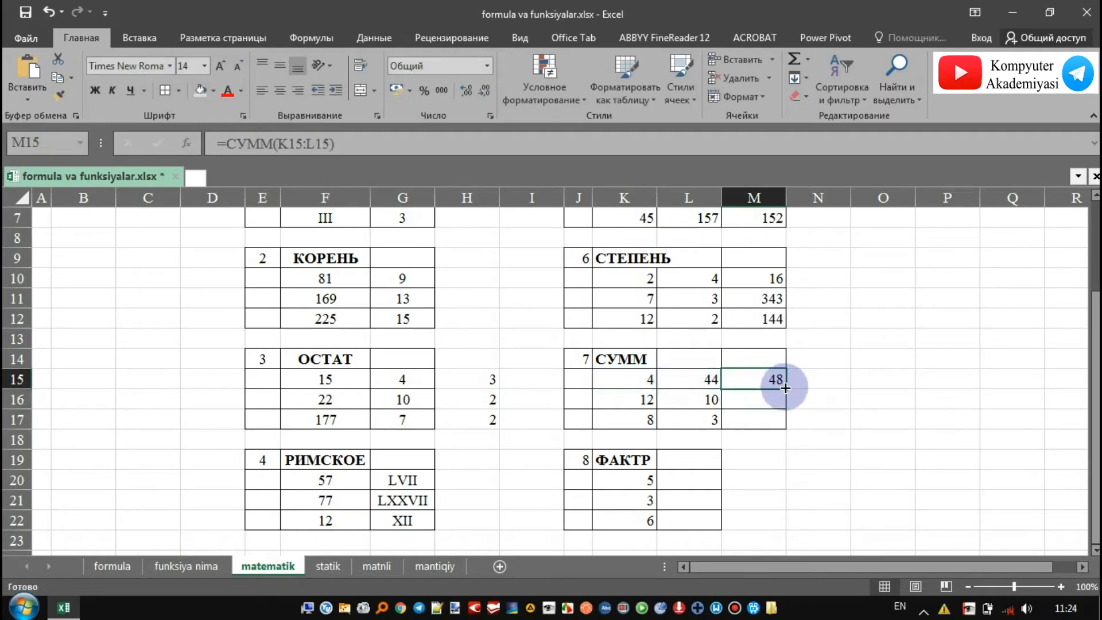
{"action": "left_click_drag", "start_coordinate": [786, 389], "coordinate": [782, 425]}
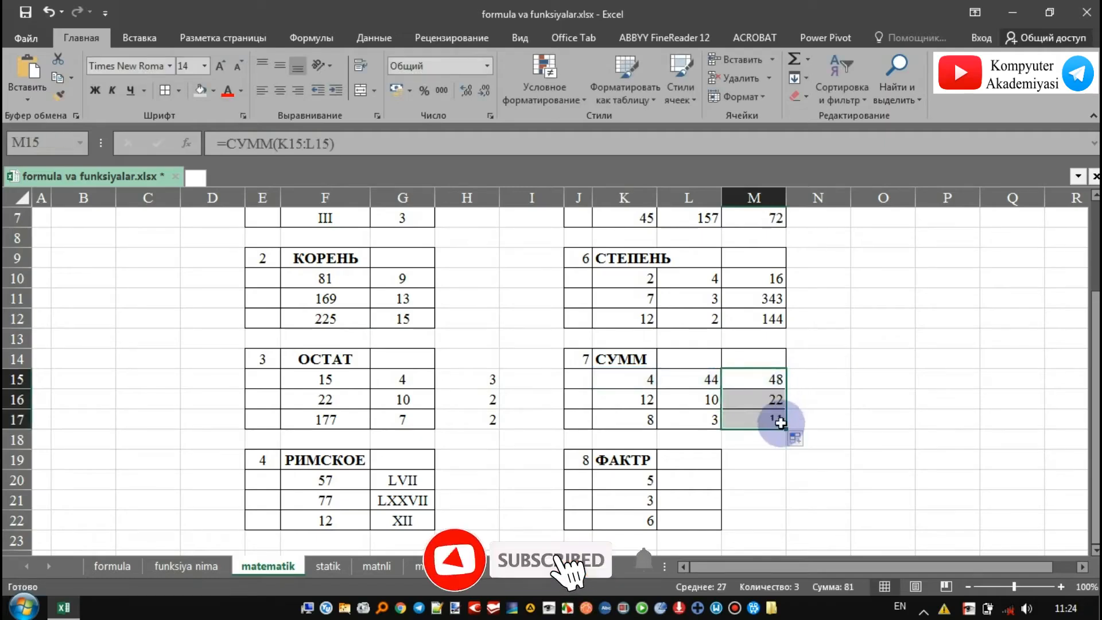
{"action": "double_click", "coordinate": [762, 372]}
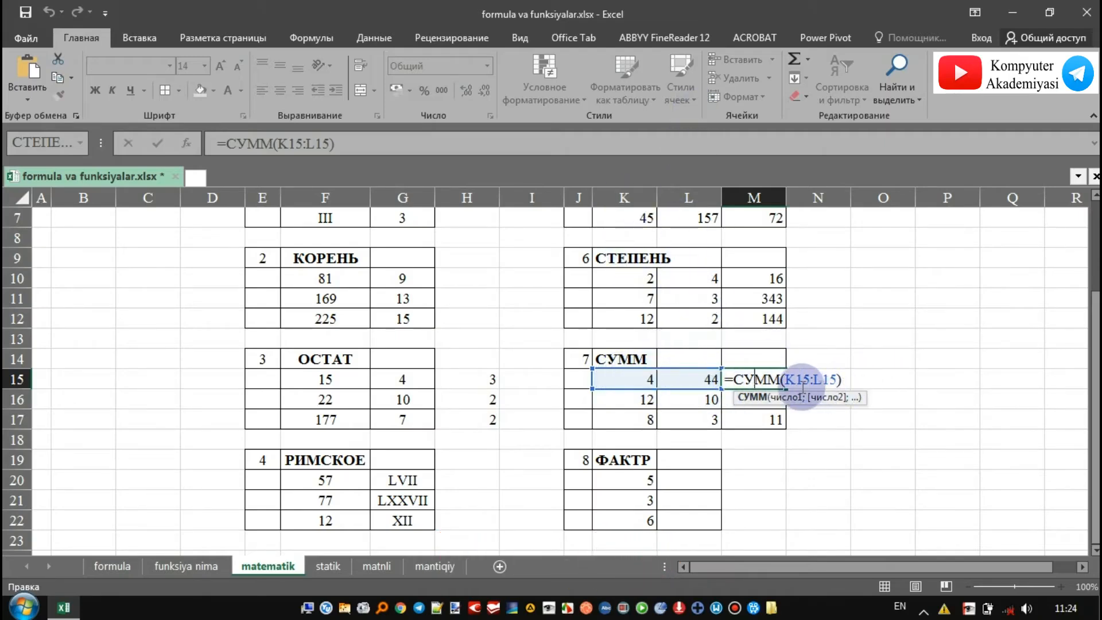
{"action": "key", "text": "Return"}
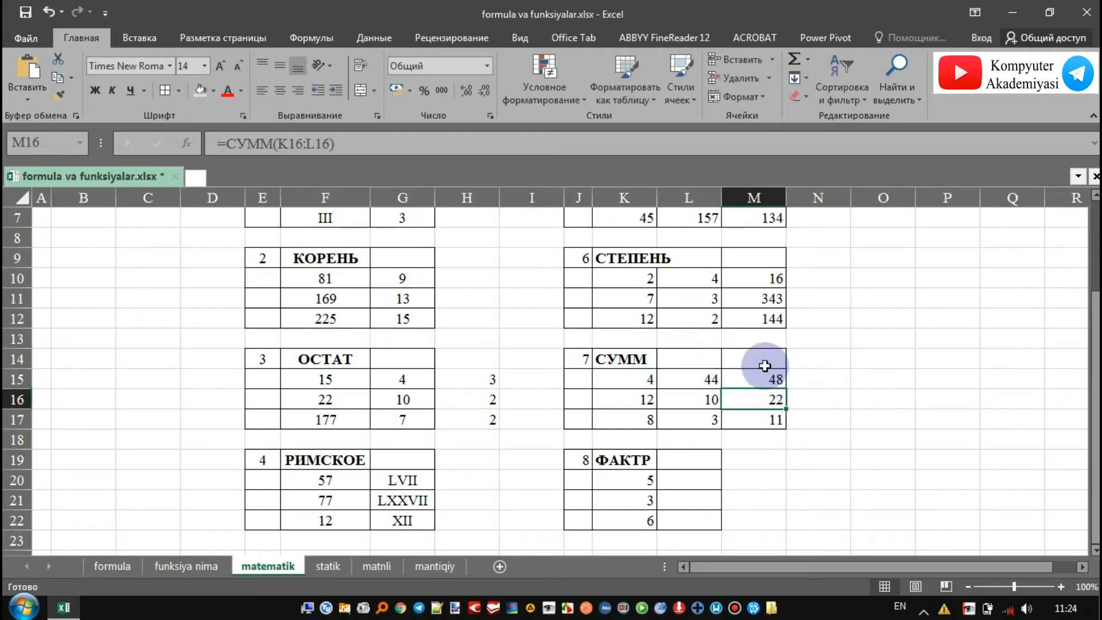
Insert the ФАКТР function from the Математические category into cell L20.
{"action": "scroll", "coordinate": [763, 427], "scroll_direction": "up", "scroll_amount": 1}
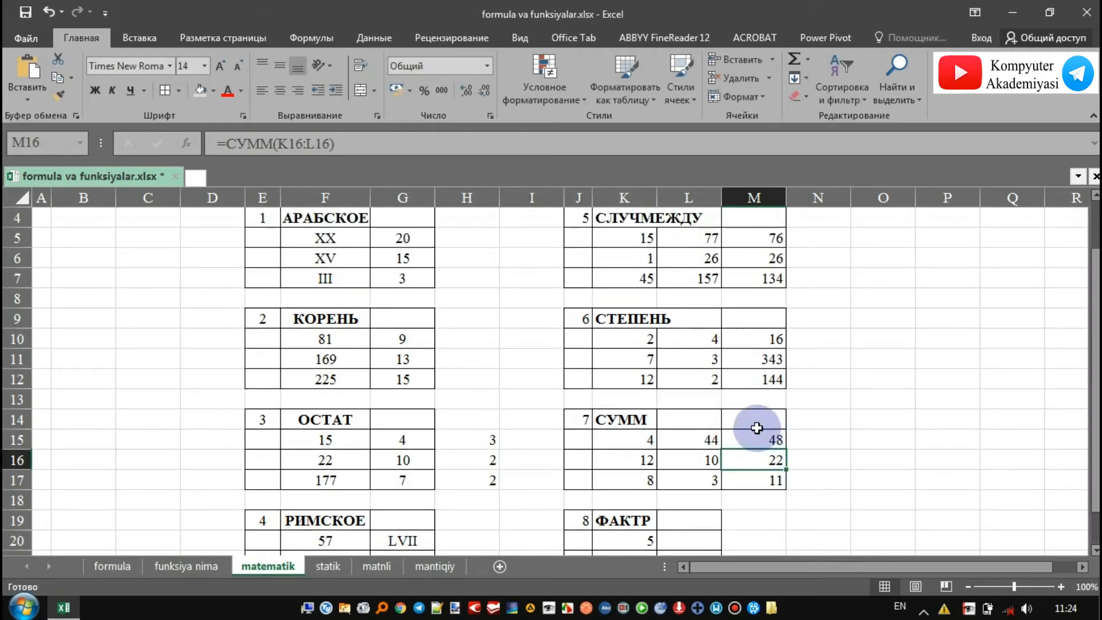
{"action": "scroll", "coordinate": [758, 427], "scroll_direction": "down", "scroll_amount": 3}
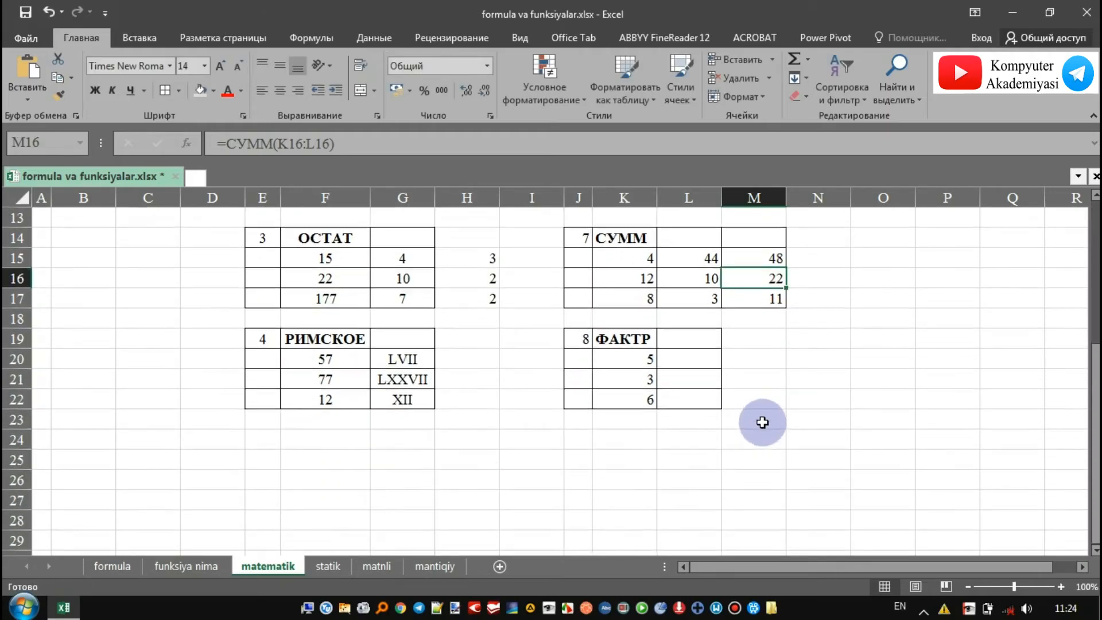
{"action": "left_click", "coordinate": [679, 360]}
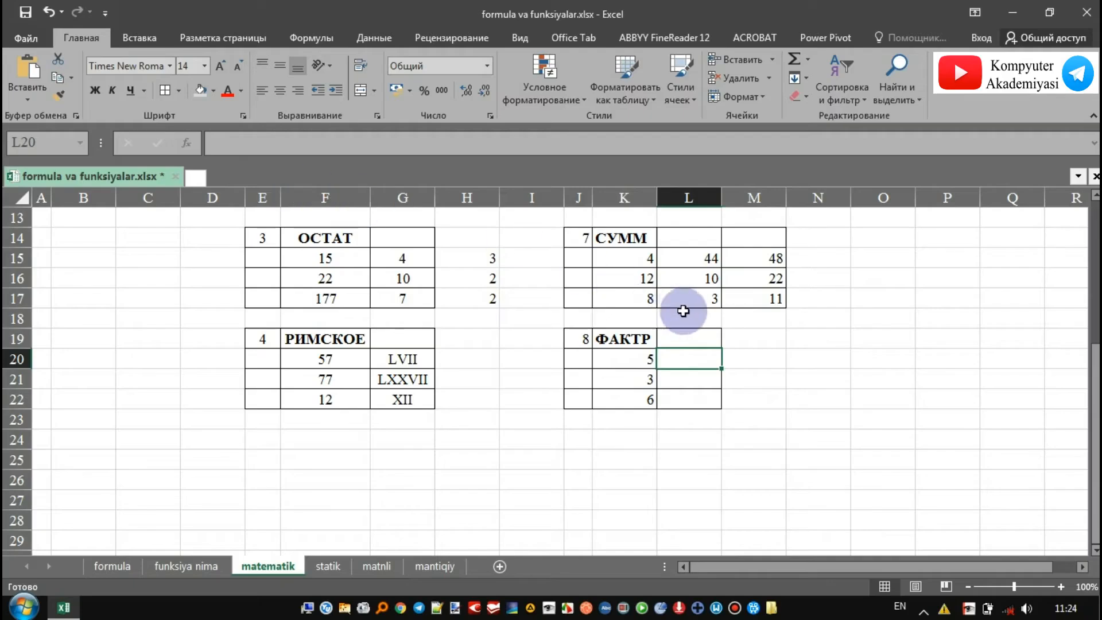
{"action": "left_click", "coordinate": [190, 143]}
{"action": "scroll", "coordinate": [654, 229], "scroll_direction": "down", "scroll_amount": 20}
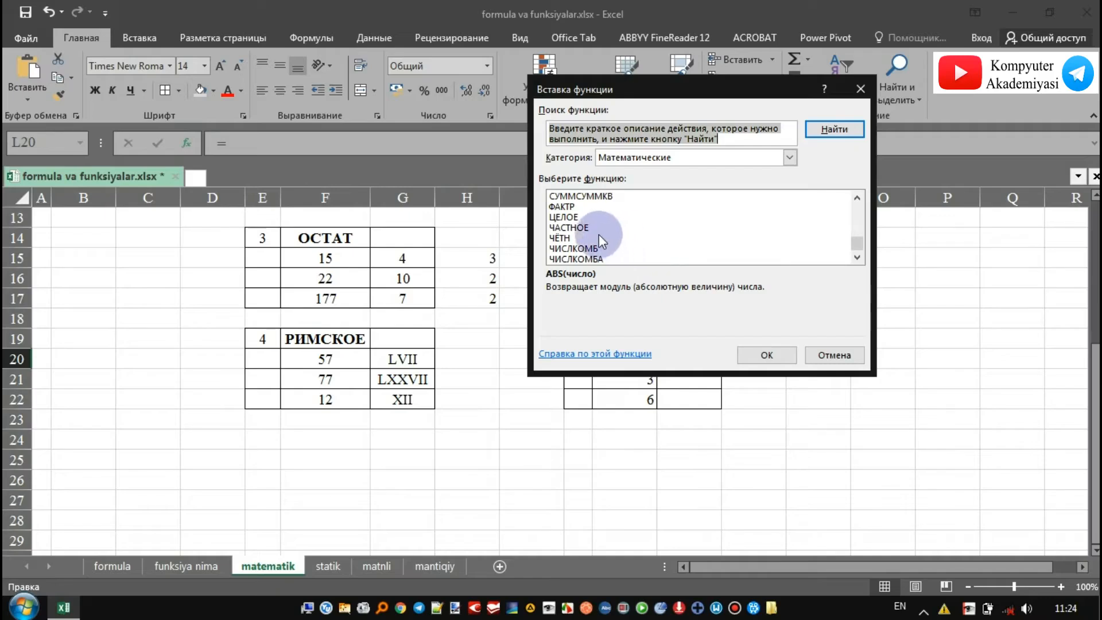
{"action": "left_click", "coordinate": [563, 206]}
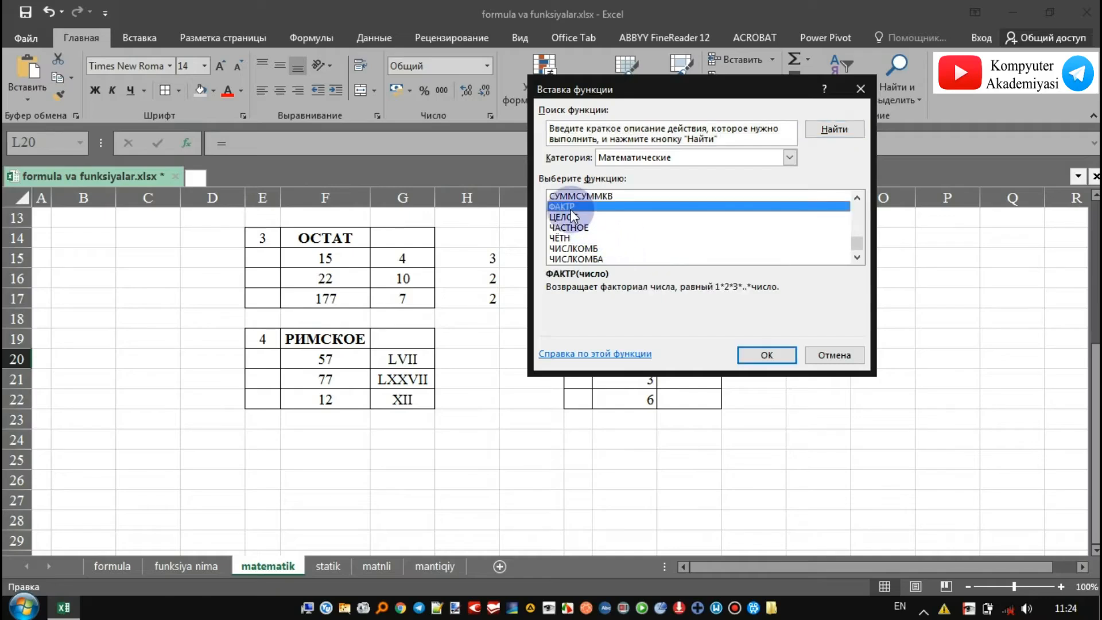
{"action": "left_click", "coordinate": [761, 352]}
Set K20 as the Число of the ФАКТР function, and fill the formula down through L22.
{"action": "left_click", "coordinate": [722, 189]}
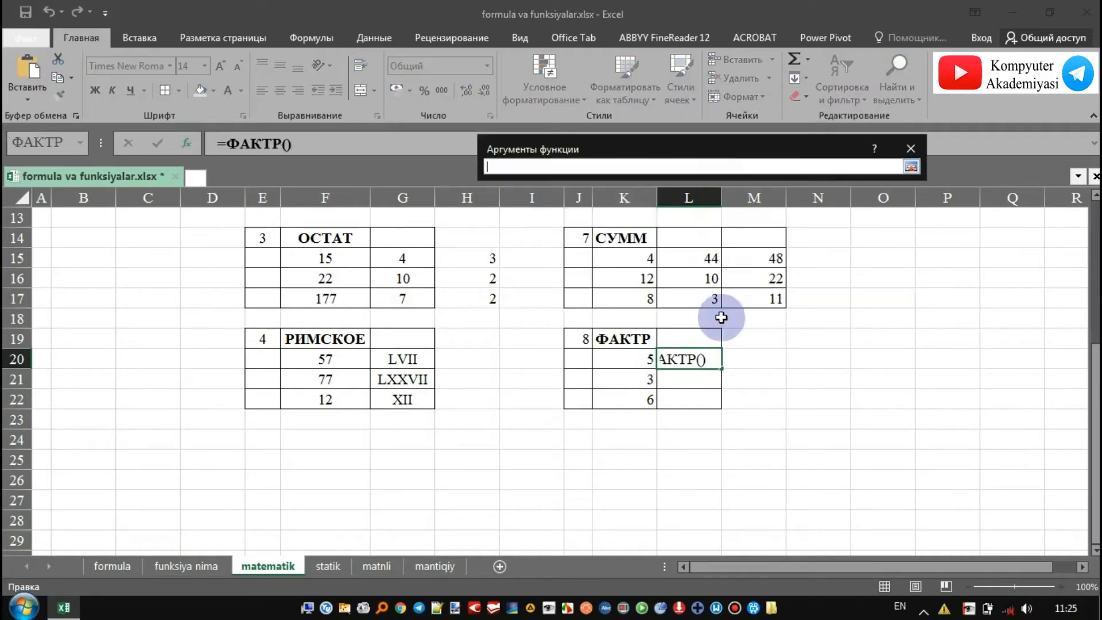
{"action": "left_click", "coordinate": [638, 358]}
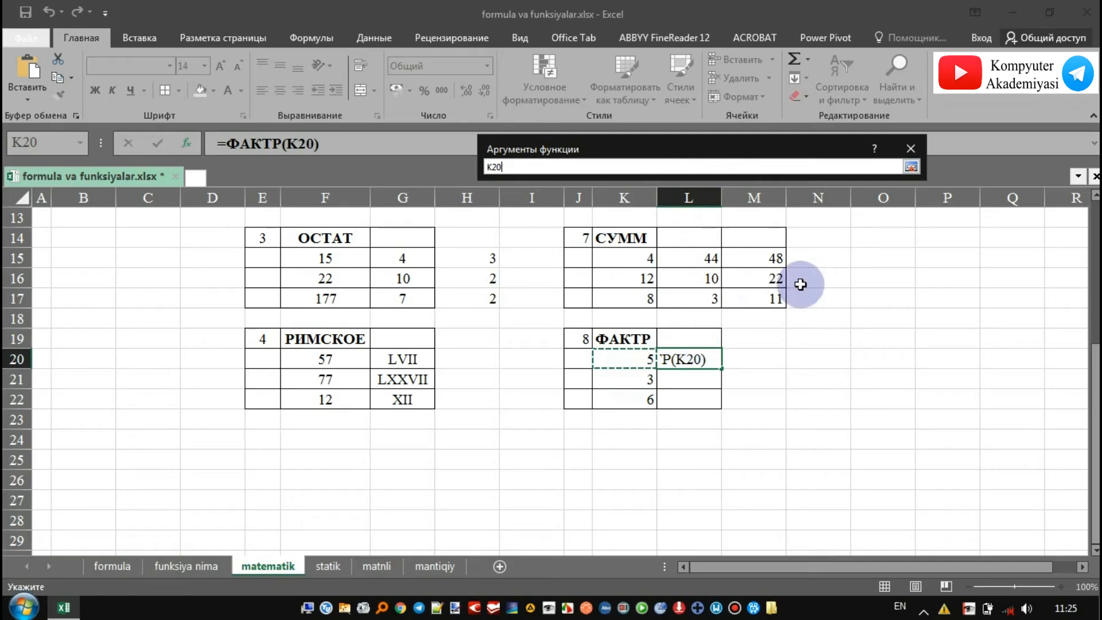
{"action": "left_click", "coordinate": [911, 168]}
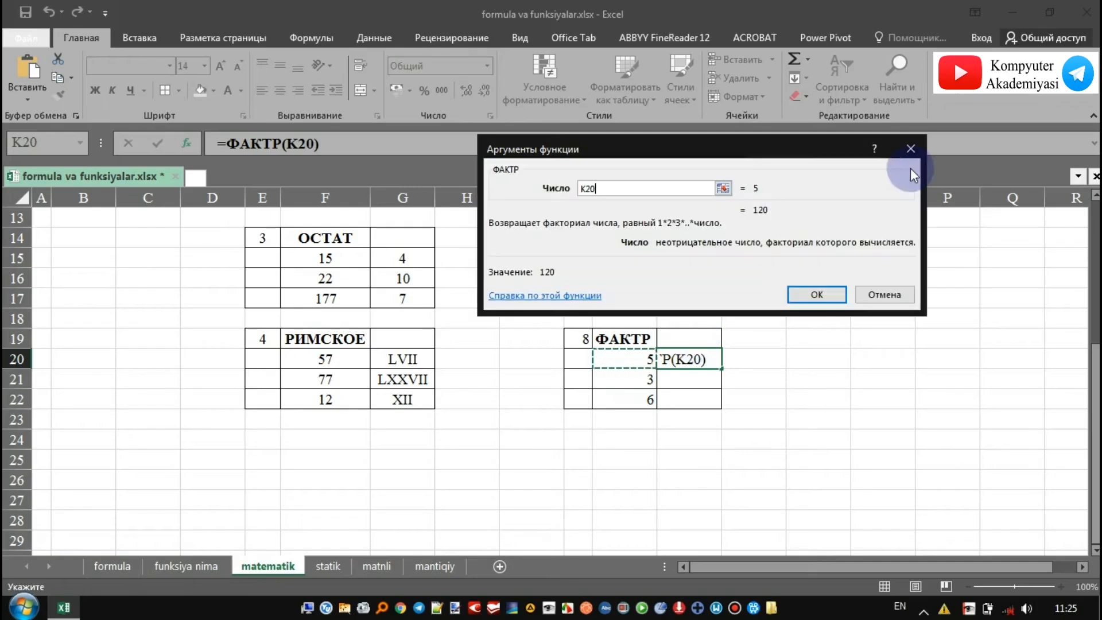
{"action": "left_click", "coordinate": [814, 296]}
{"action": "left_click_drag", "start_coordinate": [710, 361], "coordinate": [717, 403]}
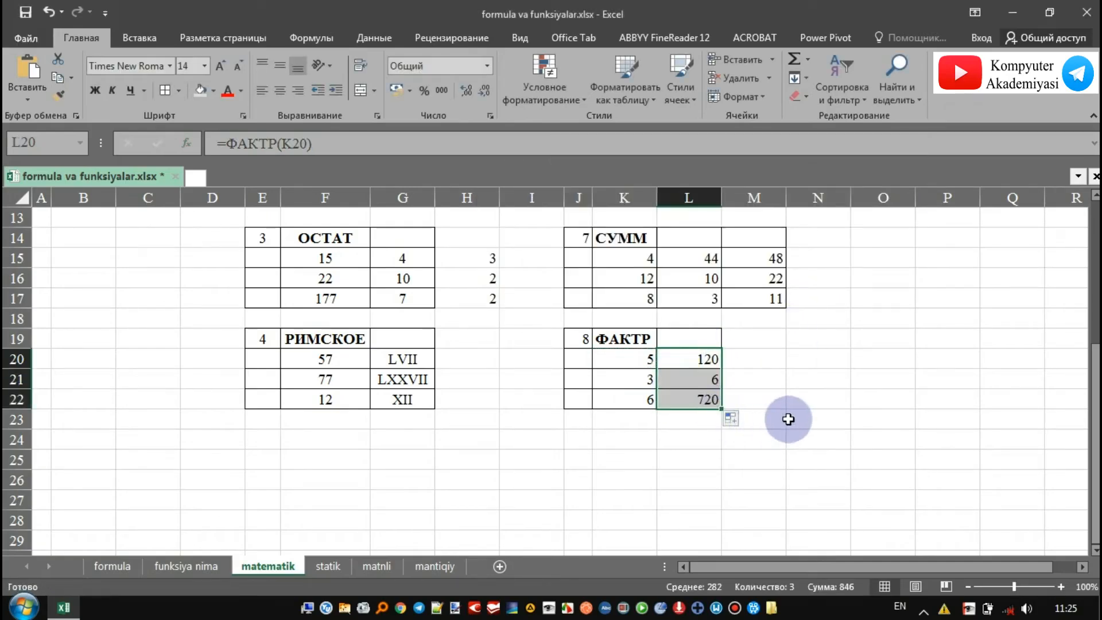
Write the factorial expansion 5!=1*2*3*4*5=120 in cell M20, leaving M21 empty.
{"action": "left_click", "coordinate": [635, 360]}
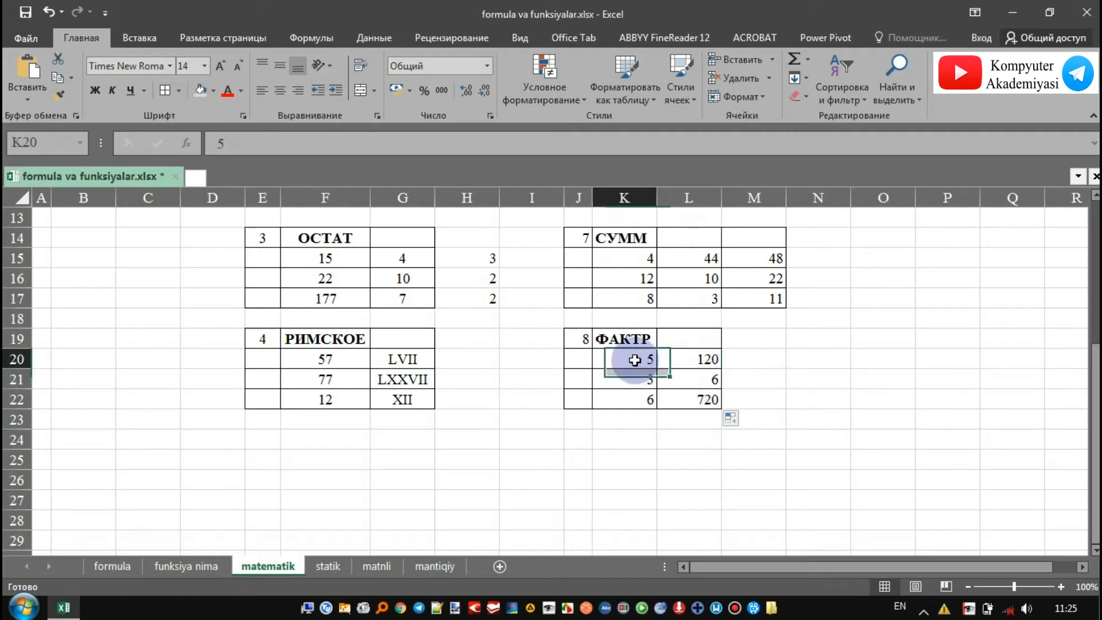
{"action": "left_click", "coordinate": [772, 360]}
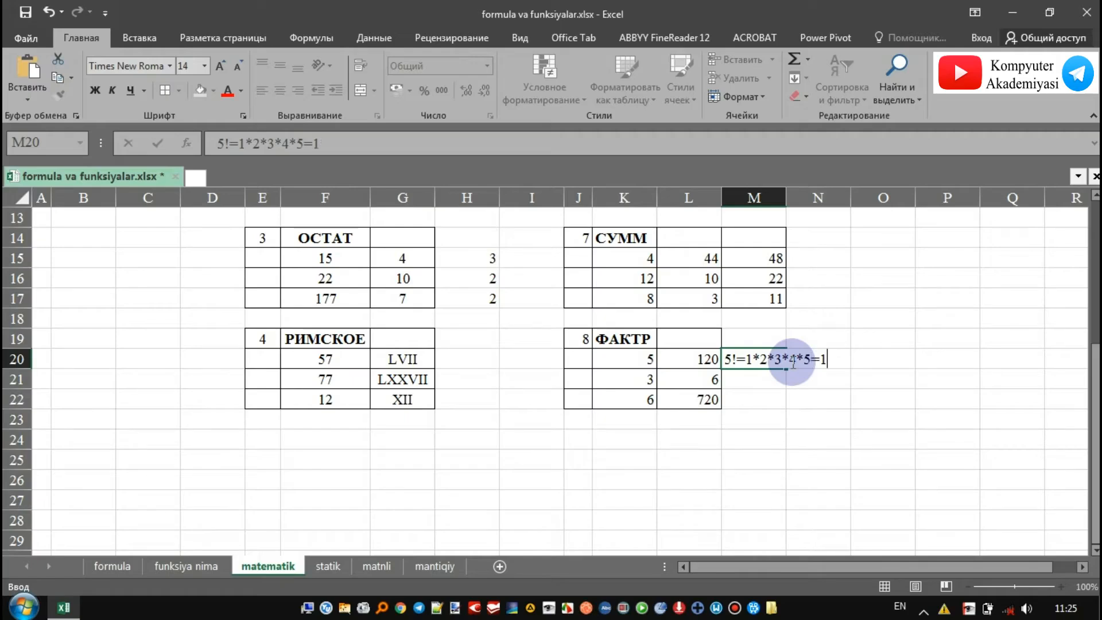
{"action": "key", "text": "Return"}
{"action": "type", "text": "1"}
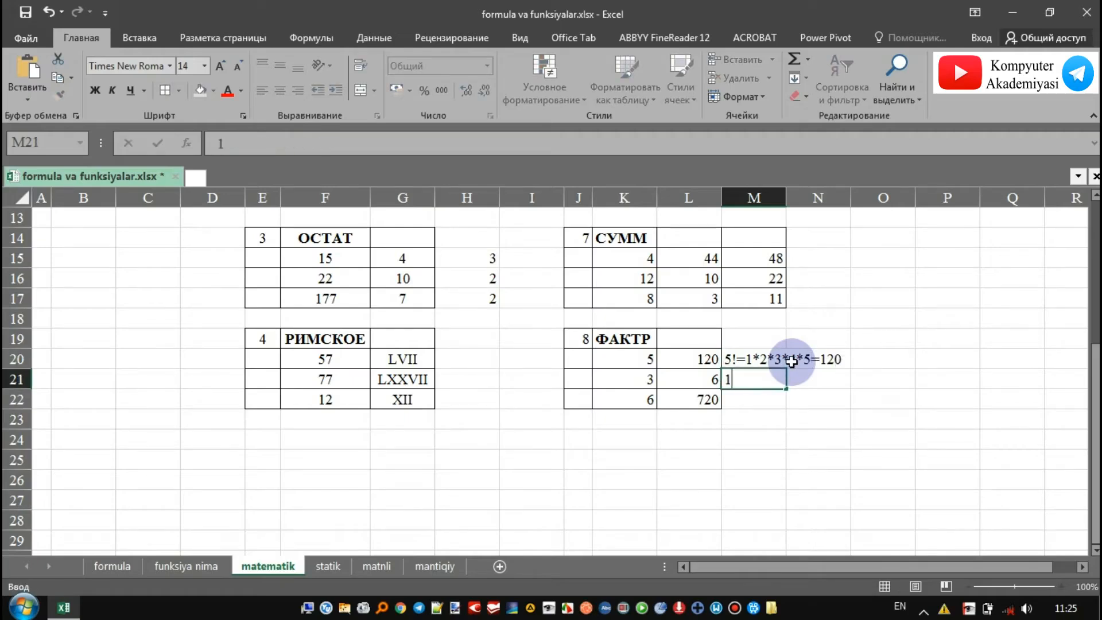
{"action": "left_click", "coordinate": [801, 378]}
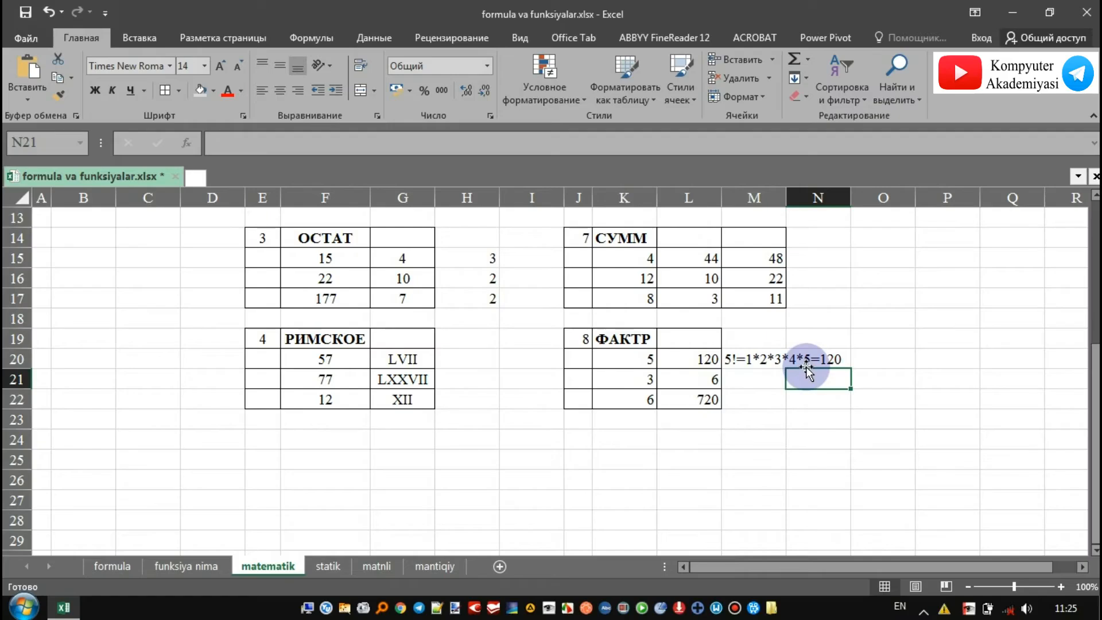
{"action": "left_click", "coordinate": [829, 422]}
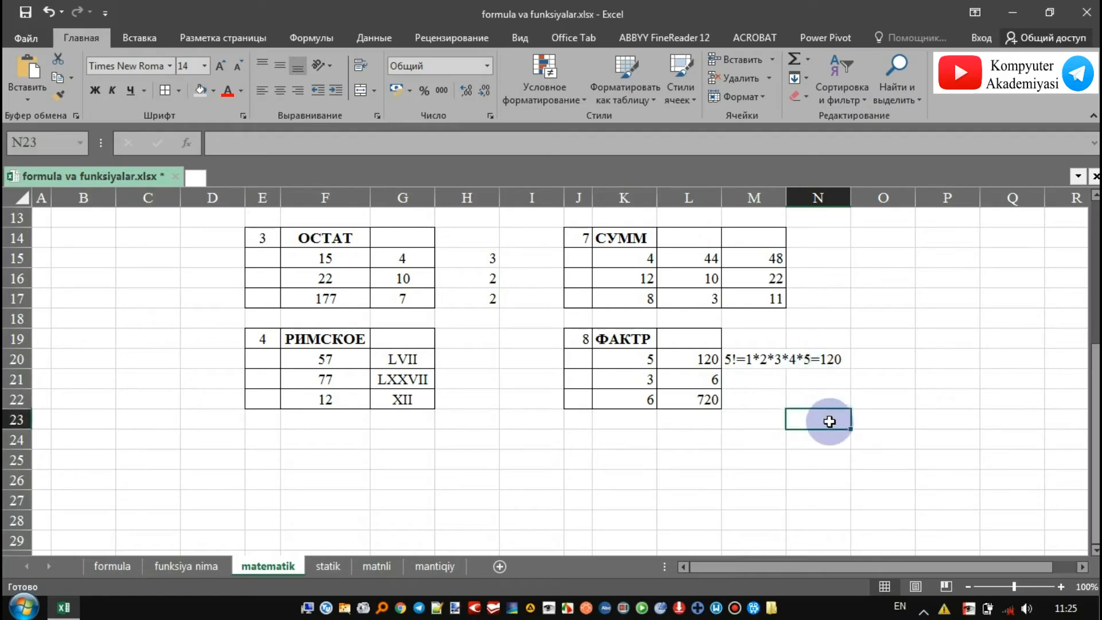
Review the filled-in function tables and the list of Математические functions without inserting anything.
{"action": "left_click", "coordinate": [631, 379]}
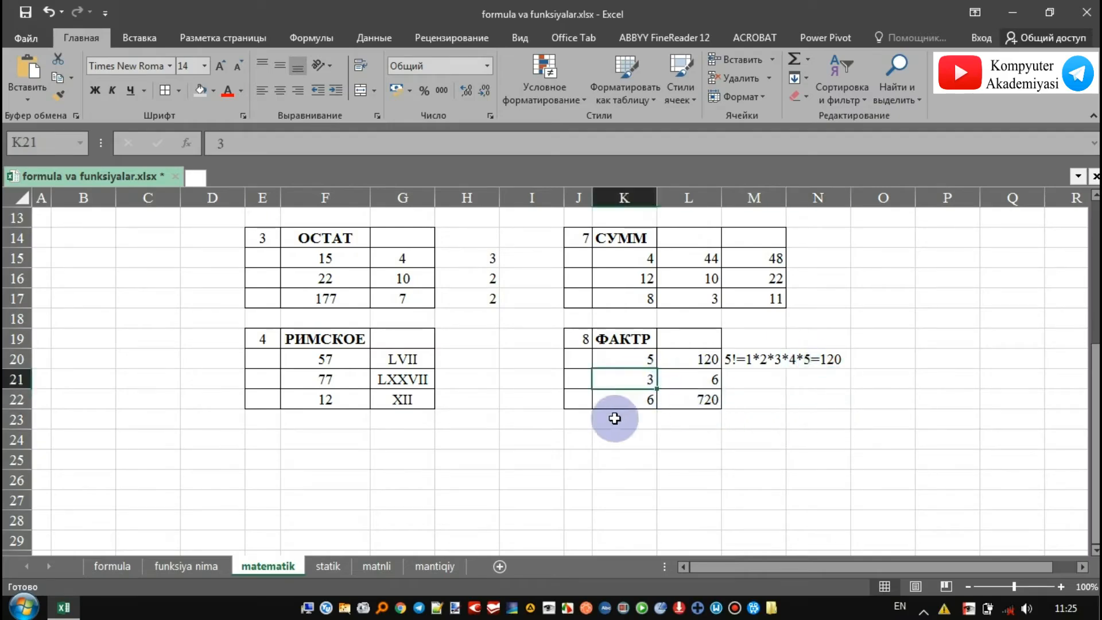
{"action": "scroll", "coordinate": [689, 458], "scroll_direction": "up", "scroll_amount": 2}
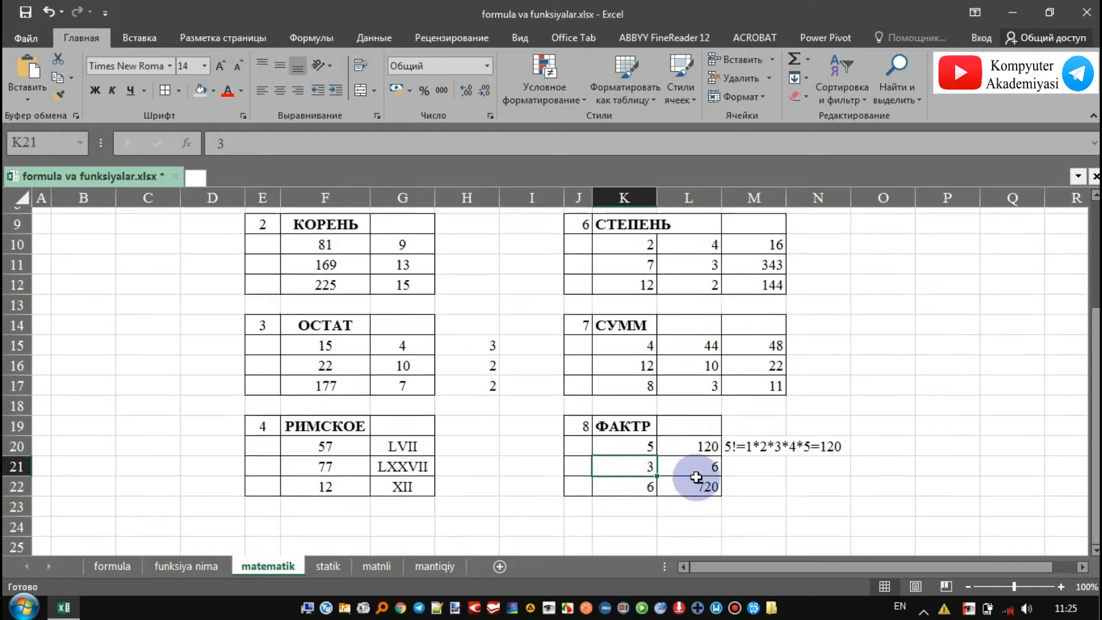
{"action": "scroll", "coordinate": [696, 478], "scroll_direction": "up", "scroll_amount": 2}
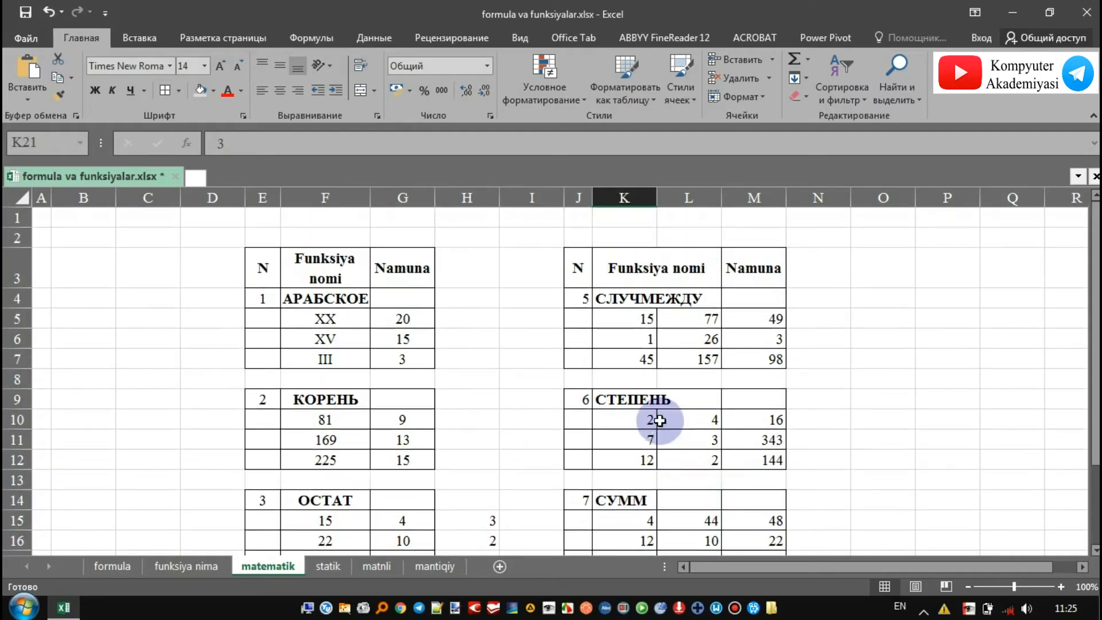
{"action": "left_click", "coordinate": [196, 143]}
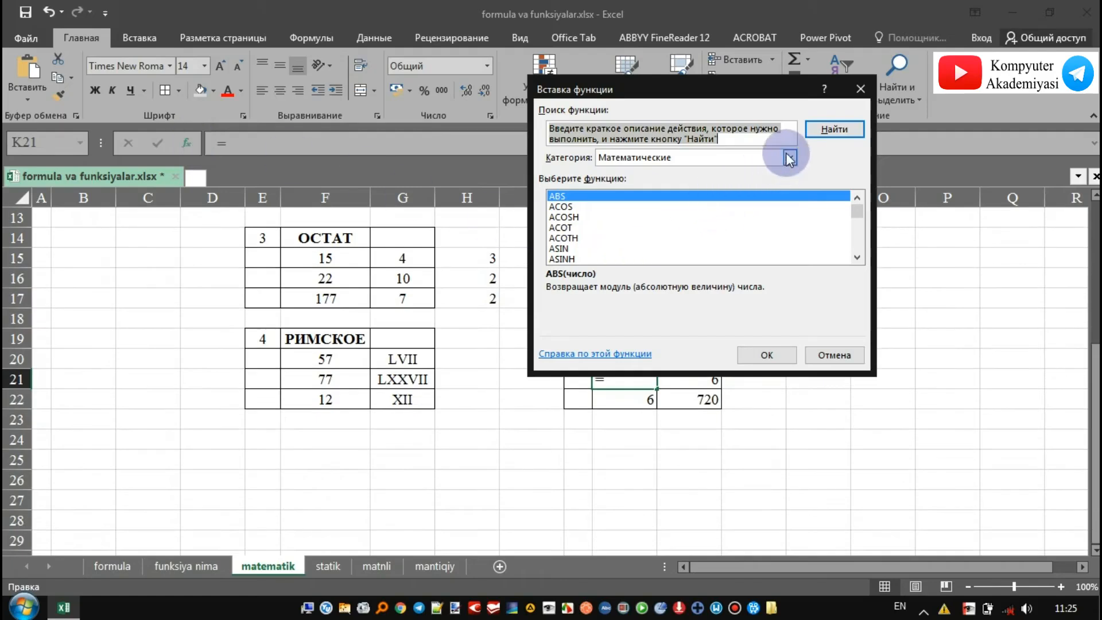
{"action": "mouse_move", "coordinate": [856, 212]}
{"action": "left_mouse_down"}
{"action": "mouse_move", "coordinate": [871, 250]}
{"action": "mouse_move", "coordinate": [850, 229]}
{"action": "mouse_move", "coordinate": [853, 201]}
{"action": "left_mouse_up"}
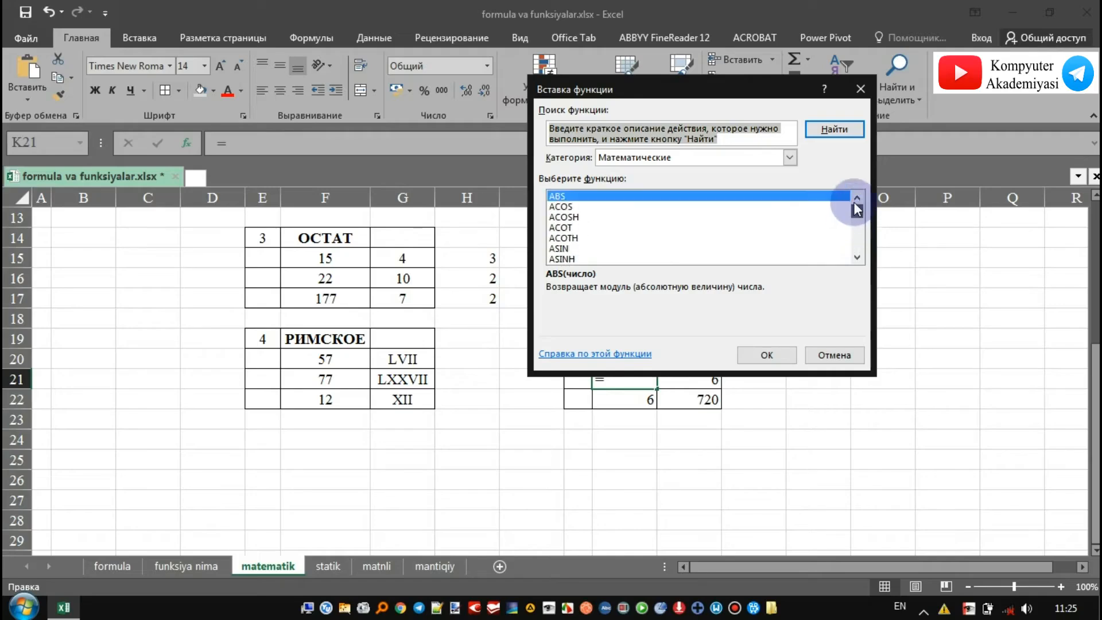
{"action": "left_click", "coordinate": [848, 354]}
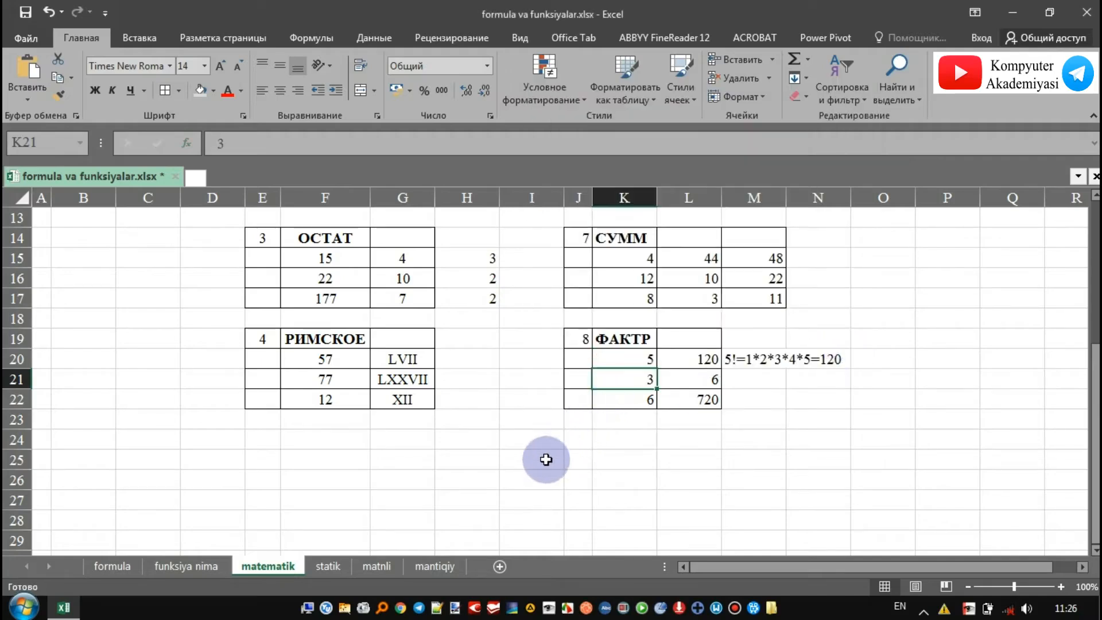
Insert the МАКС function from the Статистические category into cell E6 of the statik sheet.
{"action": "left_click", "coordinate": [333, 565]}
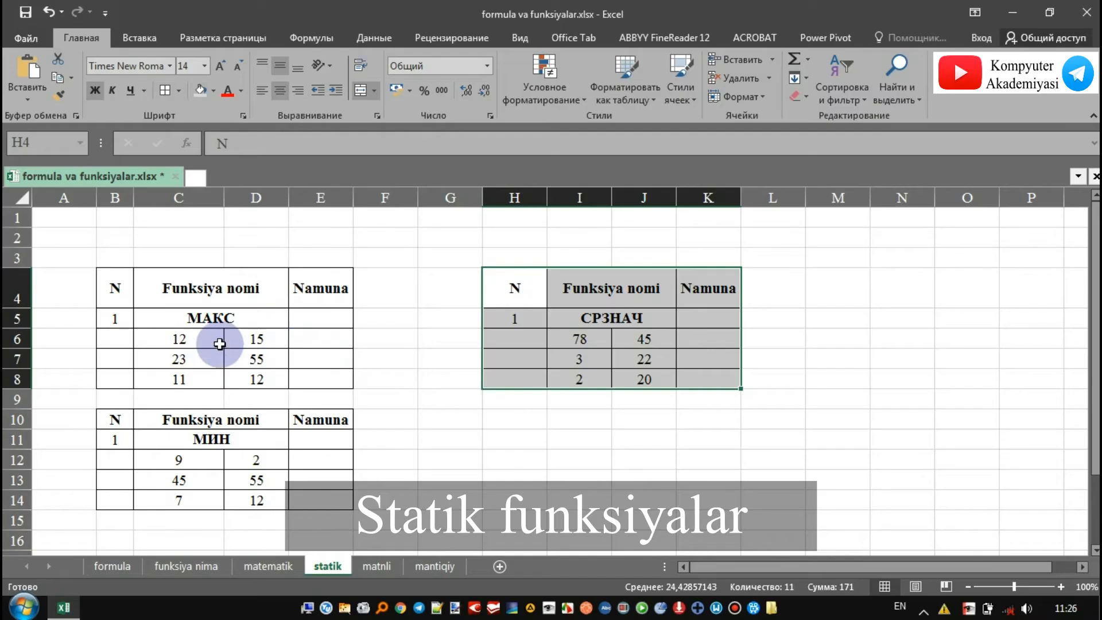
{"action": "left_click", "coordinate": [204, 317]}
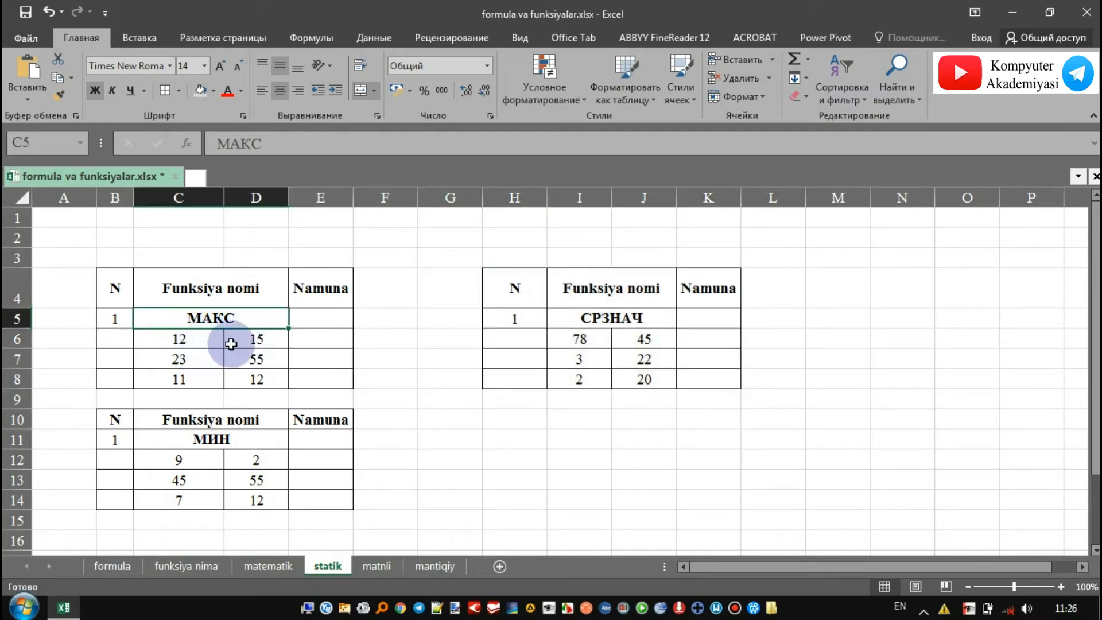
{"action": "left_click", "coordinate": [311, 344]}
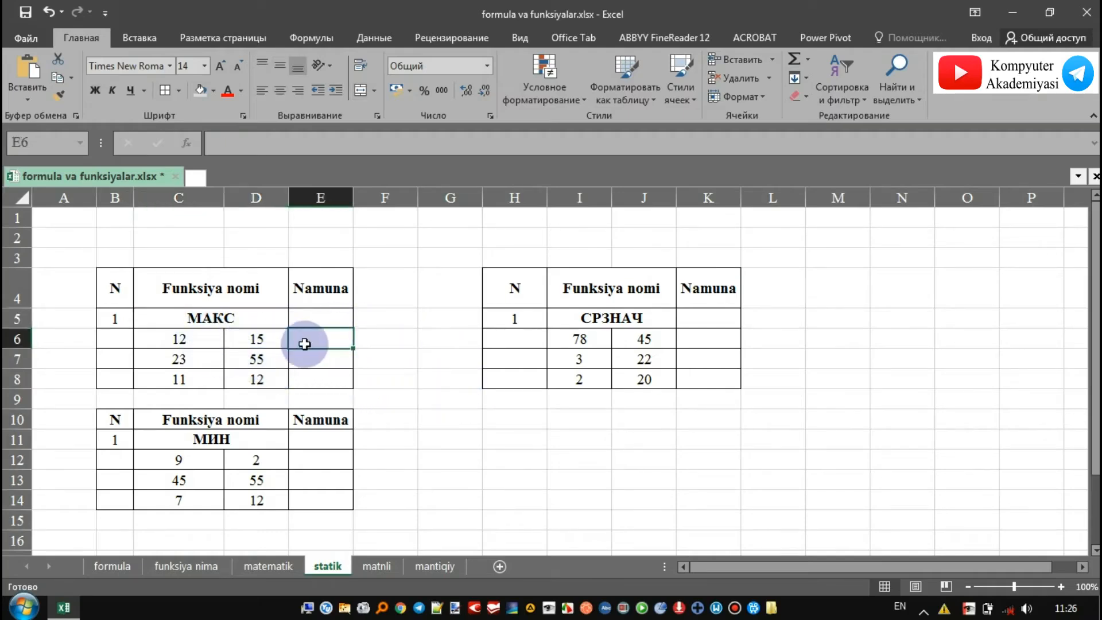
{"action": "left_click", "coordinate": [187, 145]}
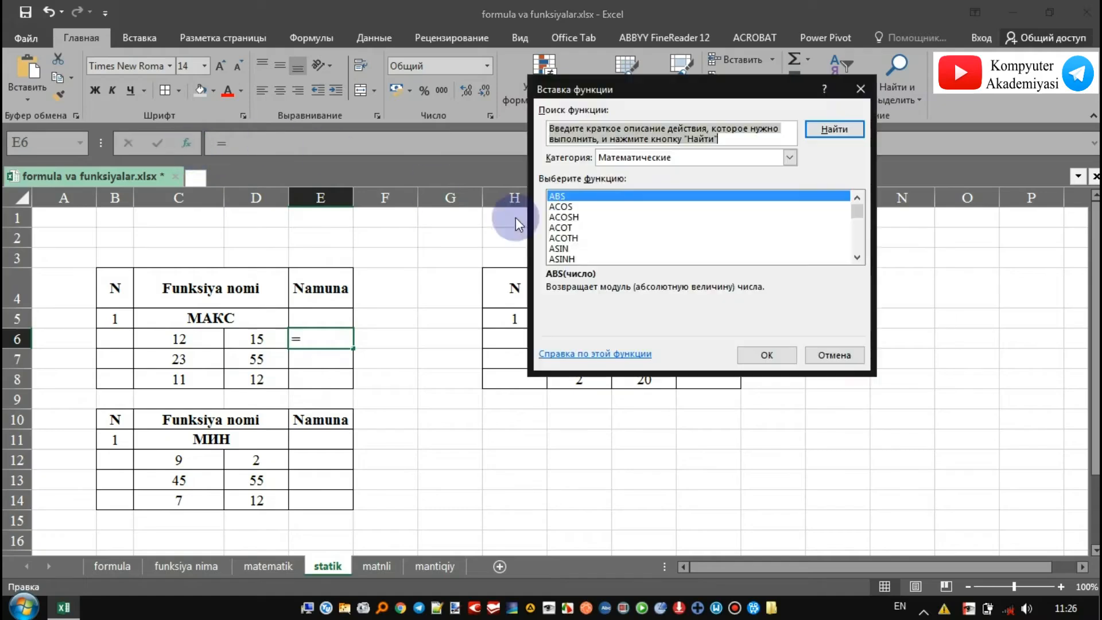
{"action": "left_click", "coordinate": [789, 157]}
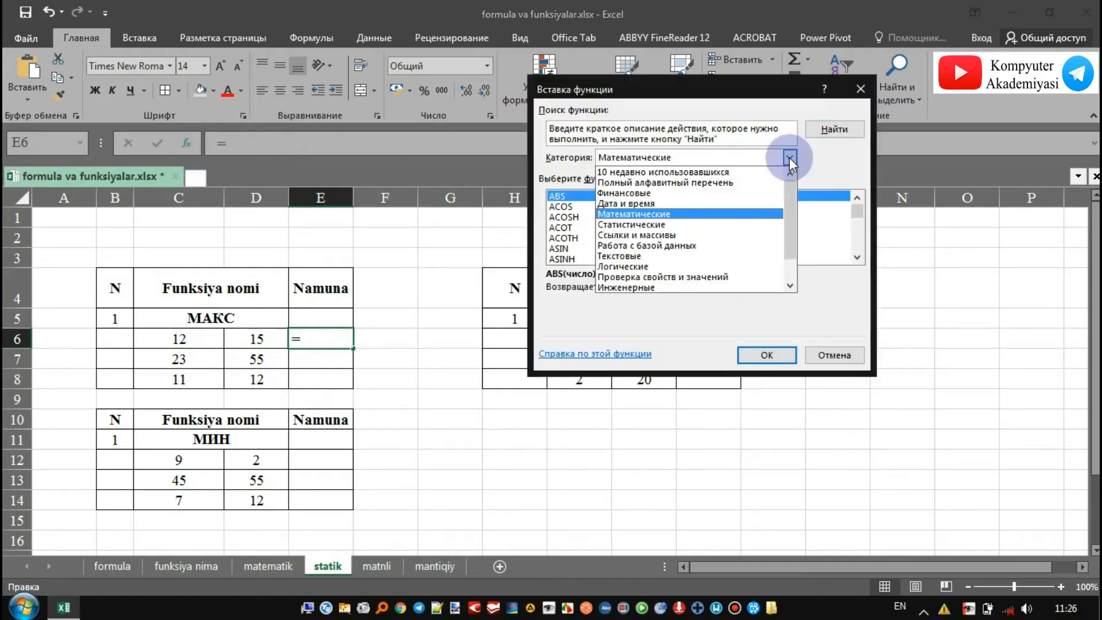
{"action": "left_click", "coordinate": [688, 225]}
{"action": "scroll", "coordinate": [636, 236], "scroll_direction": "down", "scroll_amount": 4}
{"action": "scroll", "coordinate": [636, 236], "scroll_direction": "down", "scroll_amount": 9}
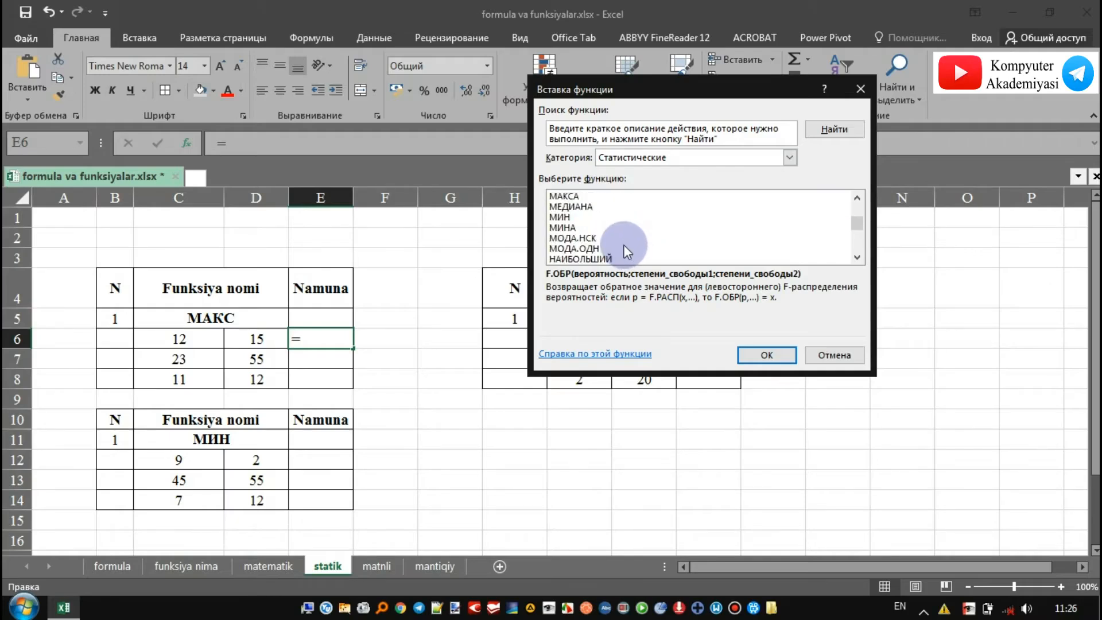
{"action": "scroll", "coordinate": [623, 245], "scroll_direction": "up", "scroll_amount": 1}
{"action": "scroll", "coordinate": [622, 245], "scroll_direction": "down", "scroll_amount": 1}
{"action": "scroll", "coordinate": [622, 245], "scroll_direction": "up", "scroll_amount": 1}
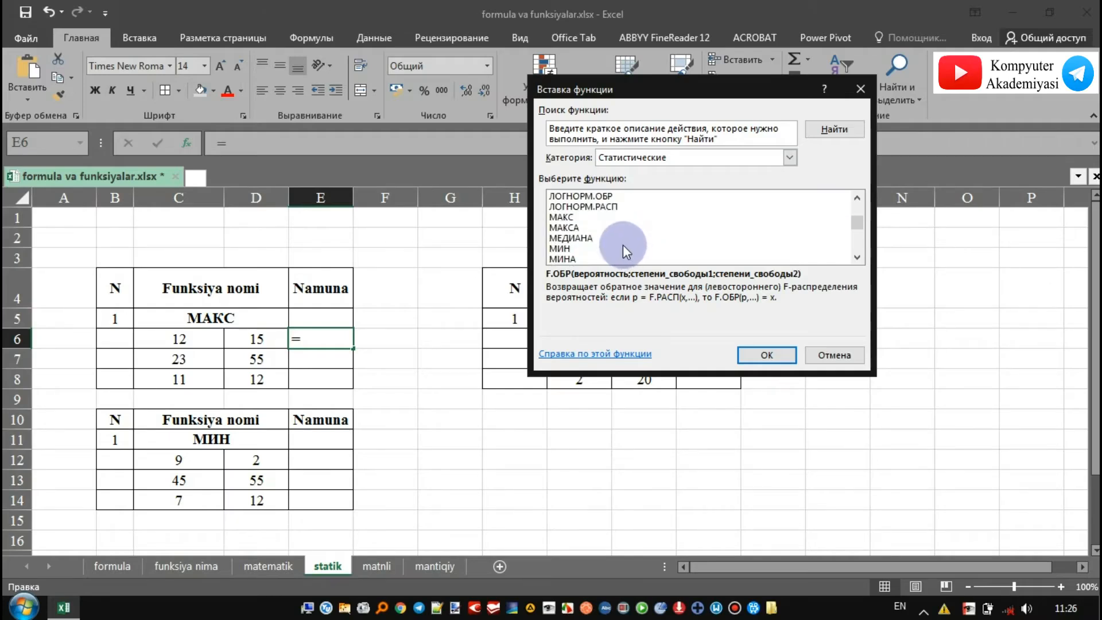
{"action": "left_click", "coordinate": [571, 217]}
{"action": "left_click", "coordinate": [757, 356]}
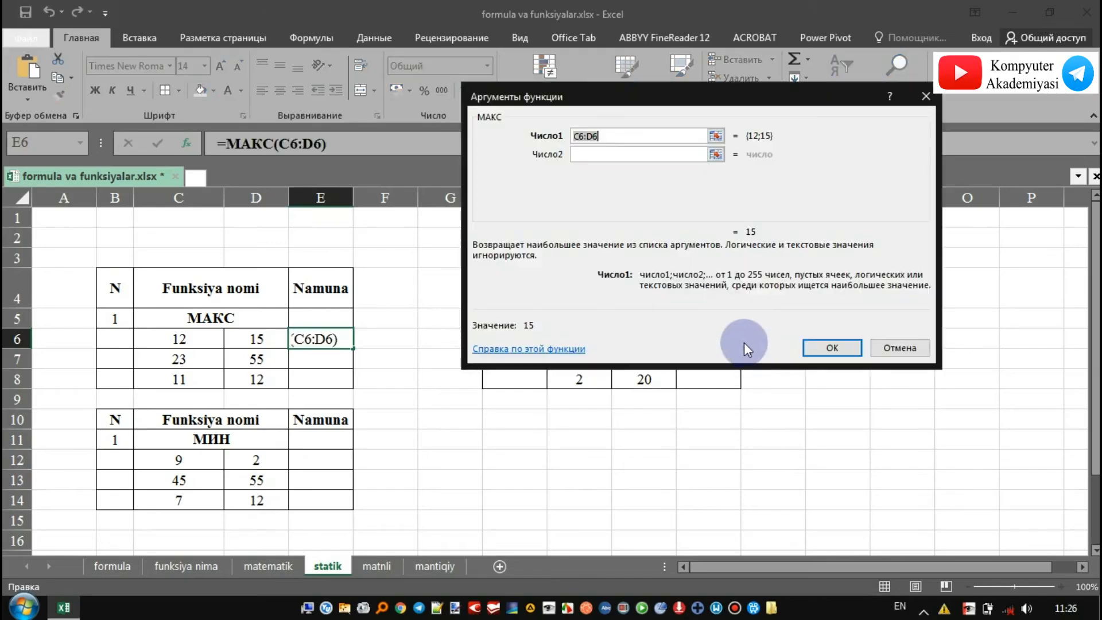
Set C6:D6 as Число1 of the МАКС function, and fill the formula down through E8.
{"action": "left_click", "coordinate": [715, 136]}
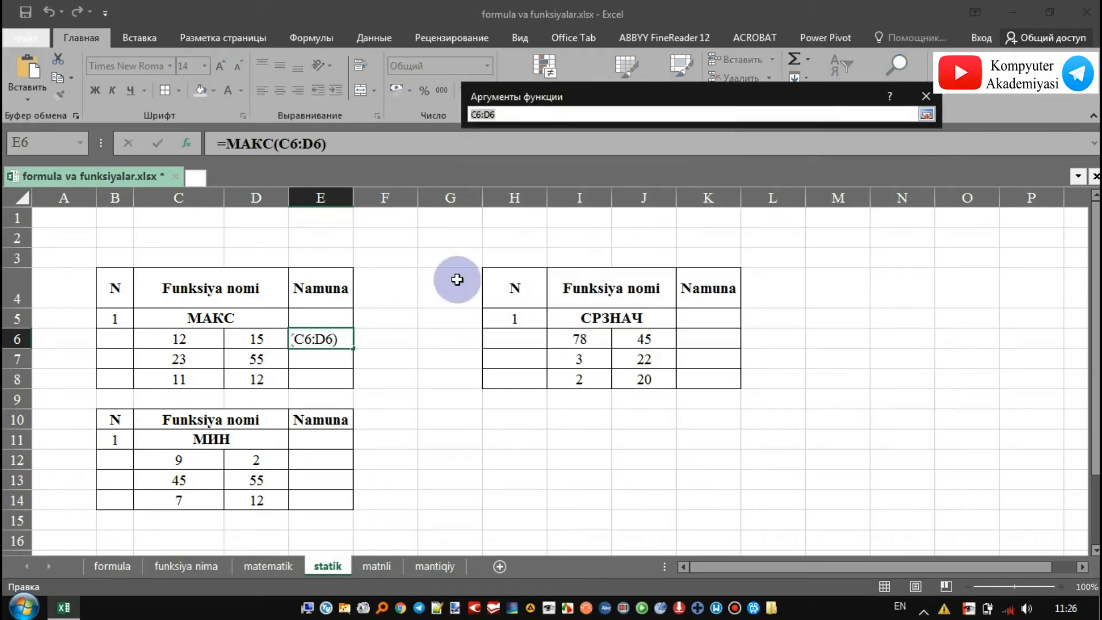
{"action": "left_click_drag", "start_coordinate": [176, 340], "coordinate": [247, 343]}
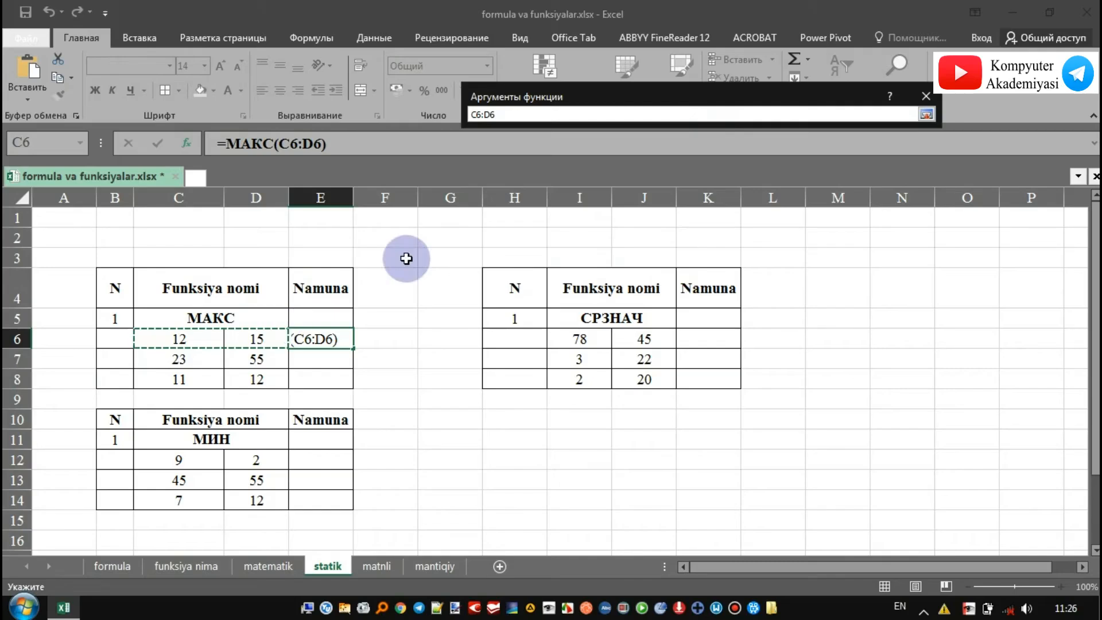
{"action": "left_click", "coordinate": [927, 115]}
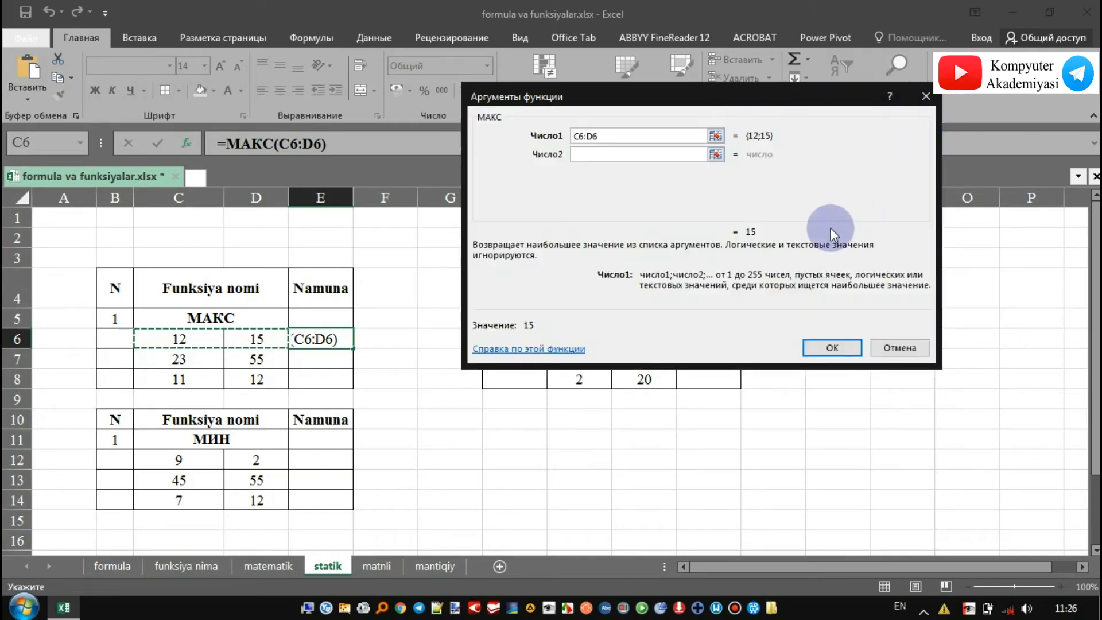
{"action": "left_click", "coordinate": [838, 343]}
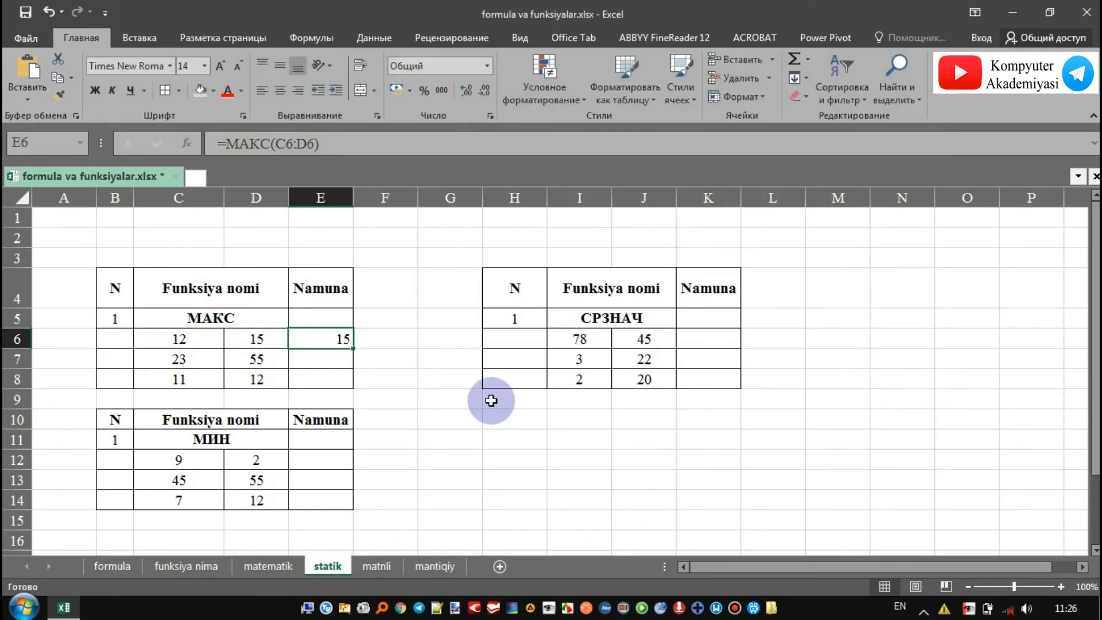
{"action": "left_click_drag", "start_coordinate": [354, 348], "coordinate": [358, 390]}
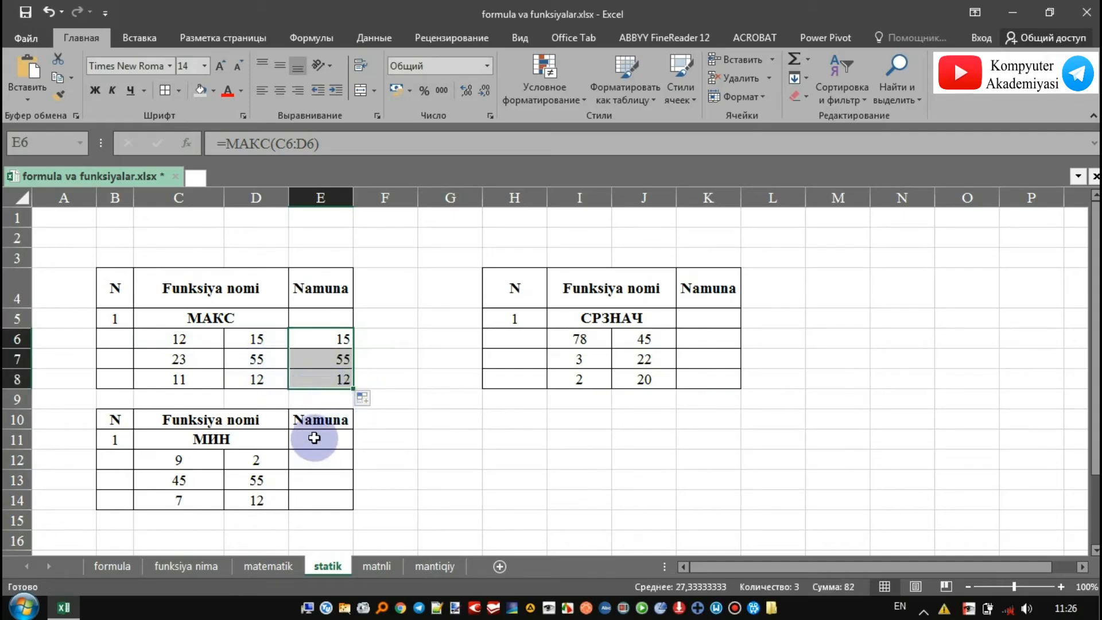
Insert the МИН function from the Статистические category into cell E12.
{"action": "left_click", "coordinate": [324, 464]}
{"action": "left_click", "coordinate": [186, 142]}
{"action": "scroll", "coordinate": [593, 229], "scroll_direction": "down", "scroll_amount": 20}
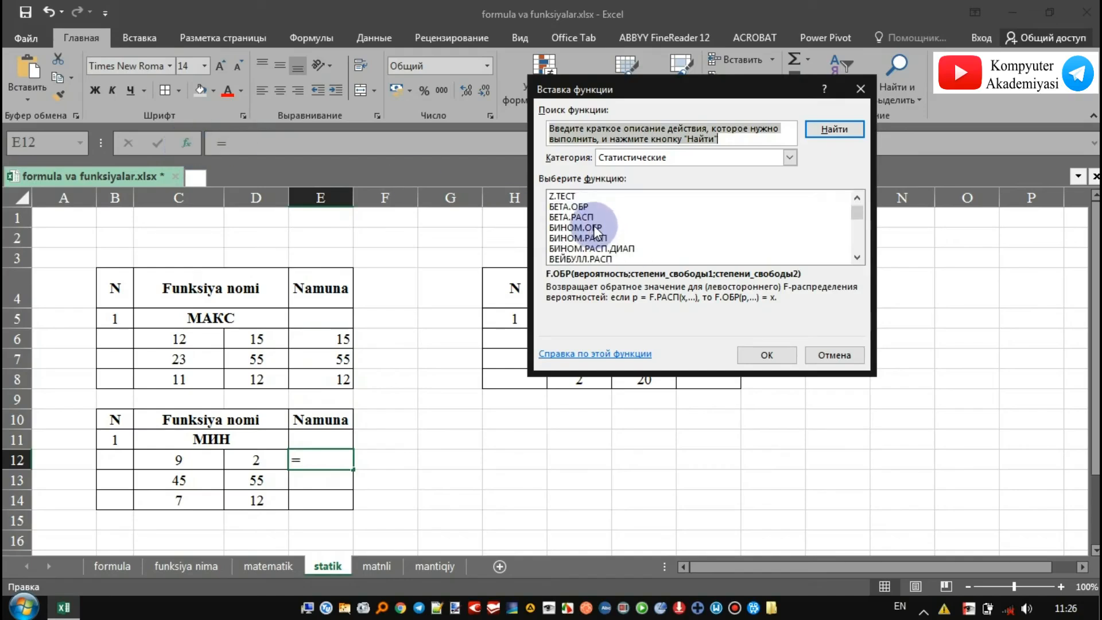
{"action": "scroll", "coordinate": [593, 226], "scroll_direction": "down", "scroll_amount": 1}
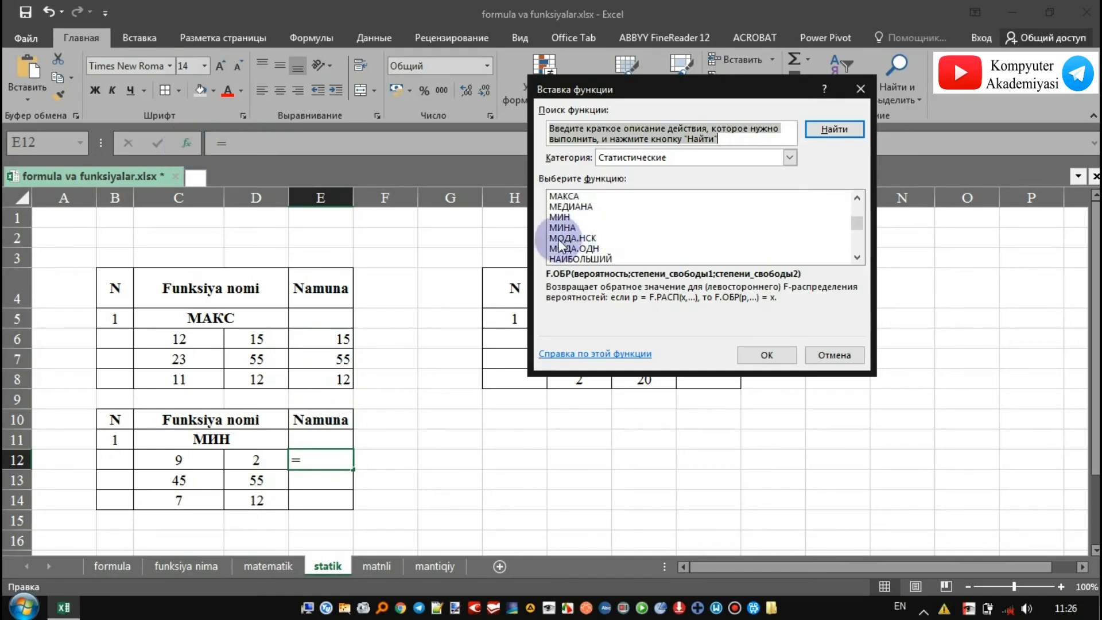
{"action": "left_click", "coordinate": [560, 217]}
{"action": "left_click", "coordinate": [769, 355]}
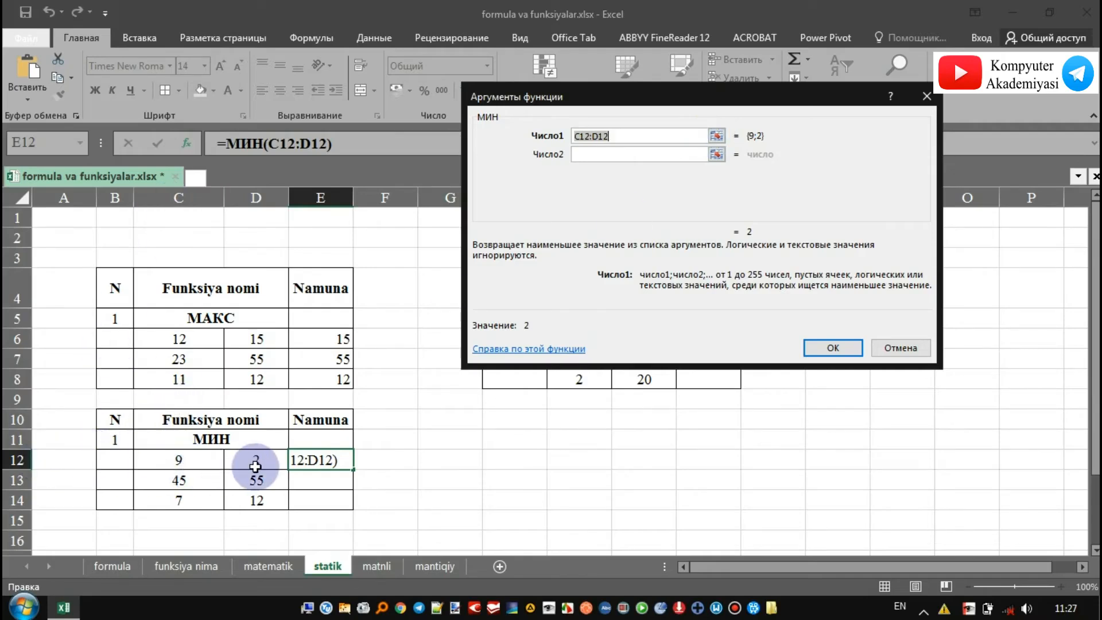
Accept C12:D12 as Число1 of the МИН function, and fill the formula down through E14.
{"action": "left_click", "coordinate": [828, 346]}
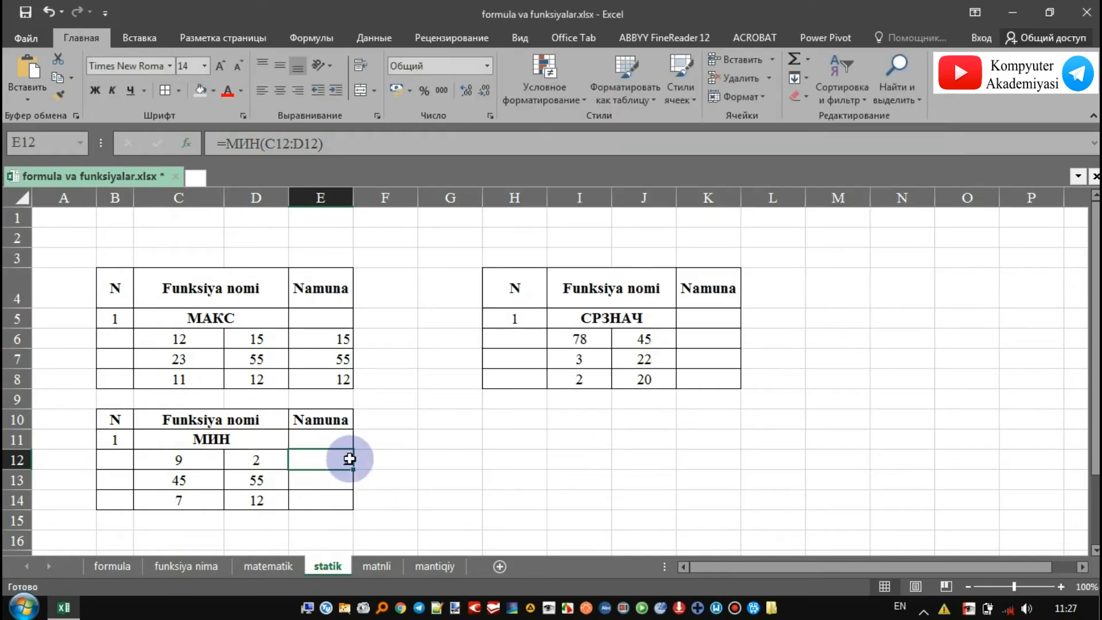
{"action": "left_click_drag", "start_coordinate": [353, 469], "coordinate": [353, 500]}
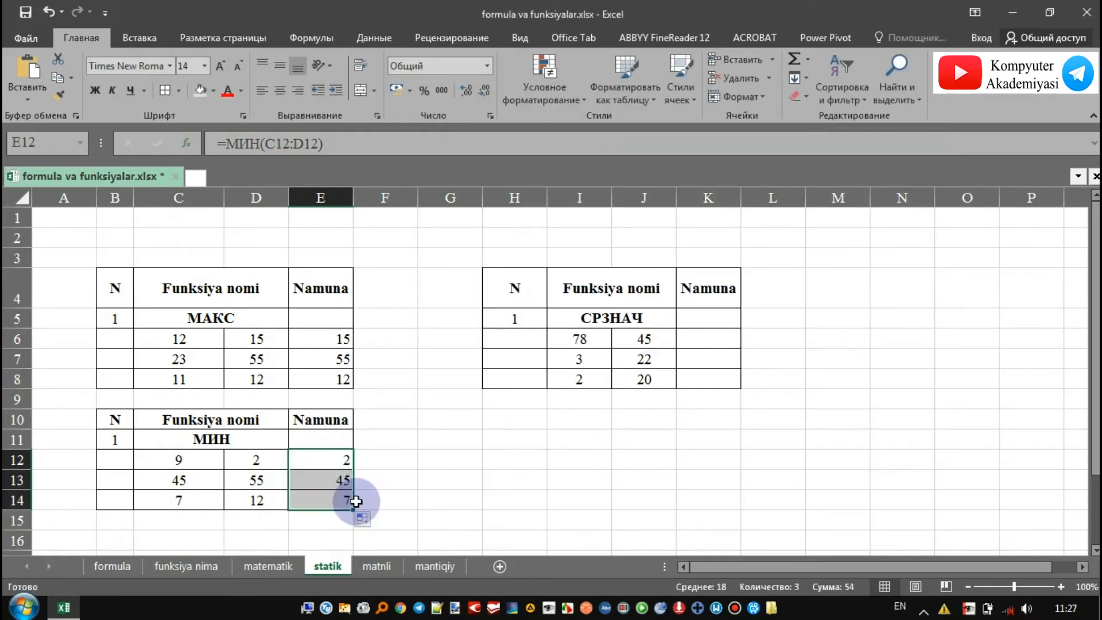
{"action": "left_click", "coordinate": [467, 454]}
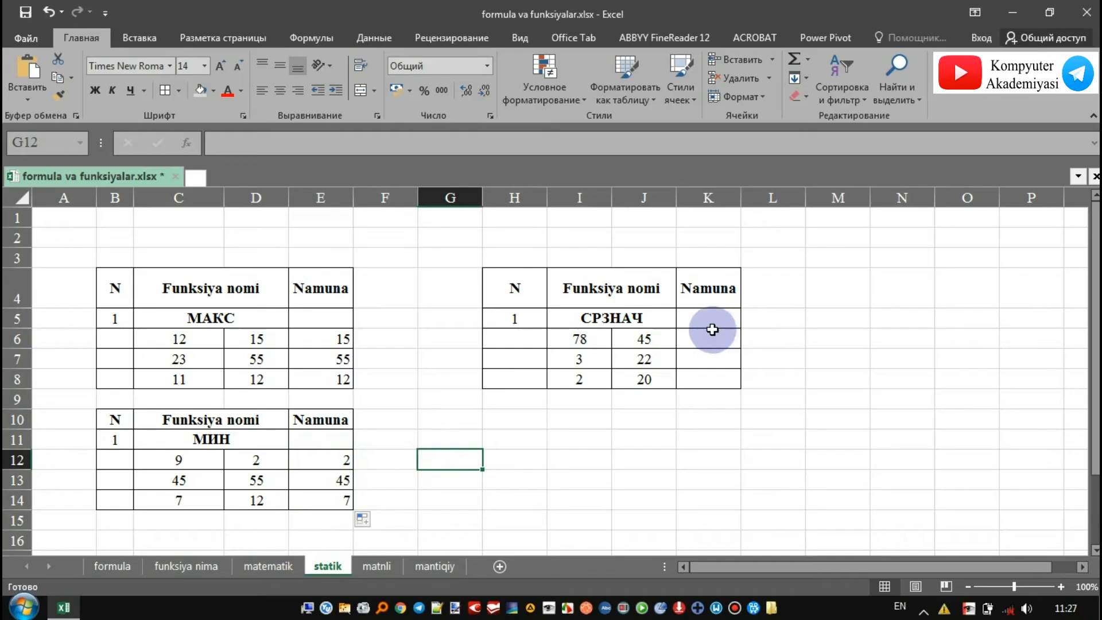
Insert the СРЗНАЧ function from the Статистические category into cell K6.
{"action": "left_click", "coordinate": [697, 339]}
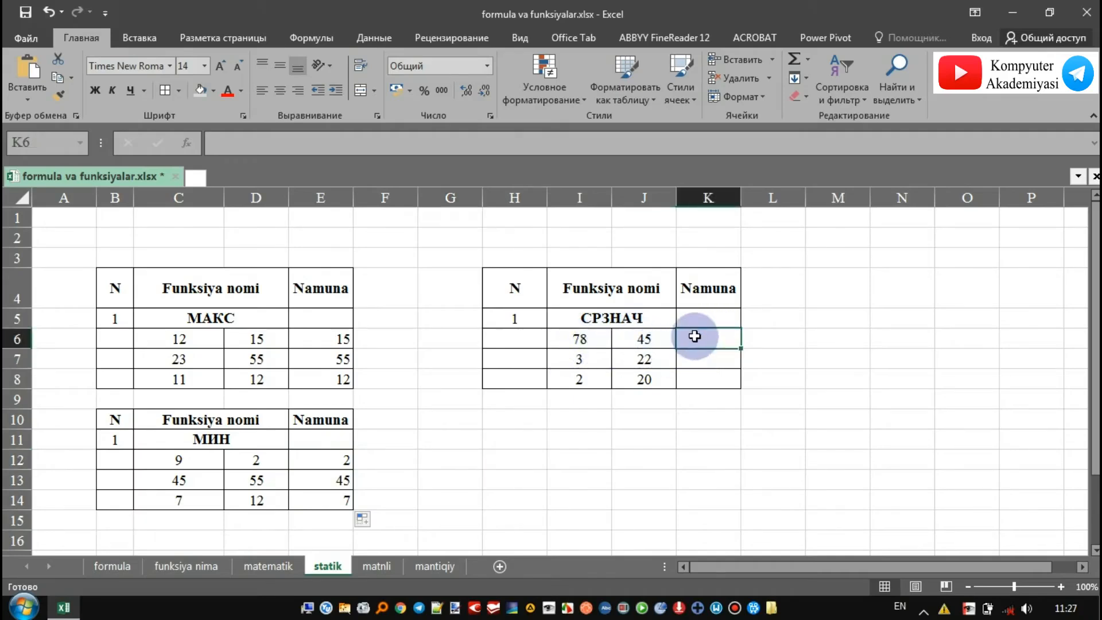
{"action": "left_click", "coordinate": [187, 143]}
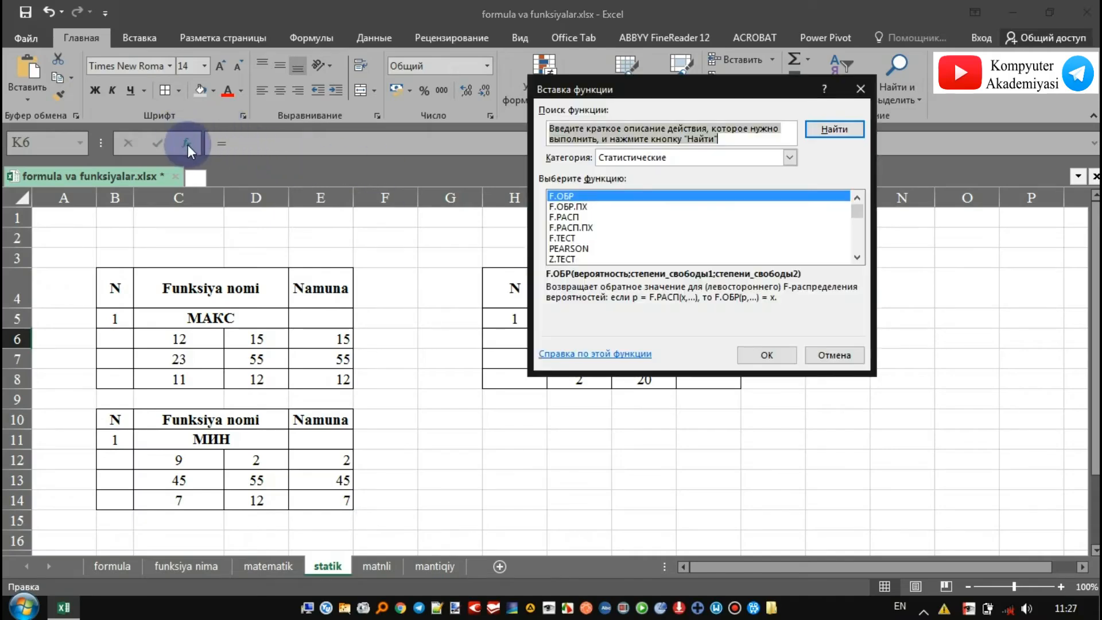
{"action": "scroll", "coordinate": [706, 230], "scroll_direction": "down", "scroll_amount": 15}
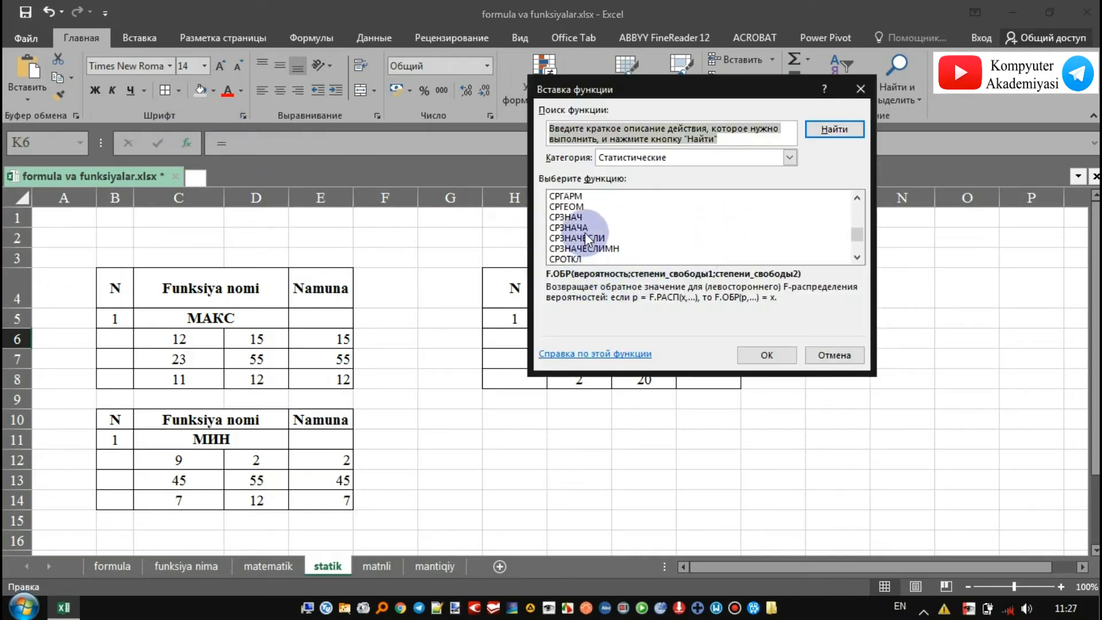
{"action": "left_click", "coordinate": [576, 218]}
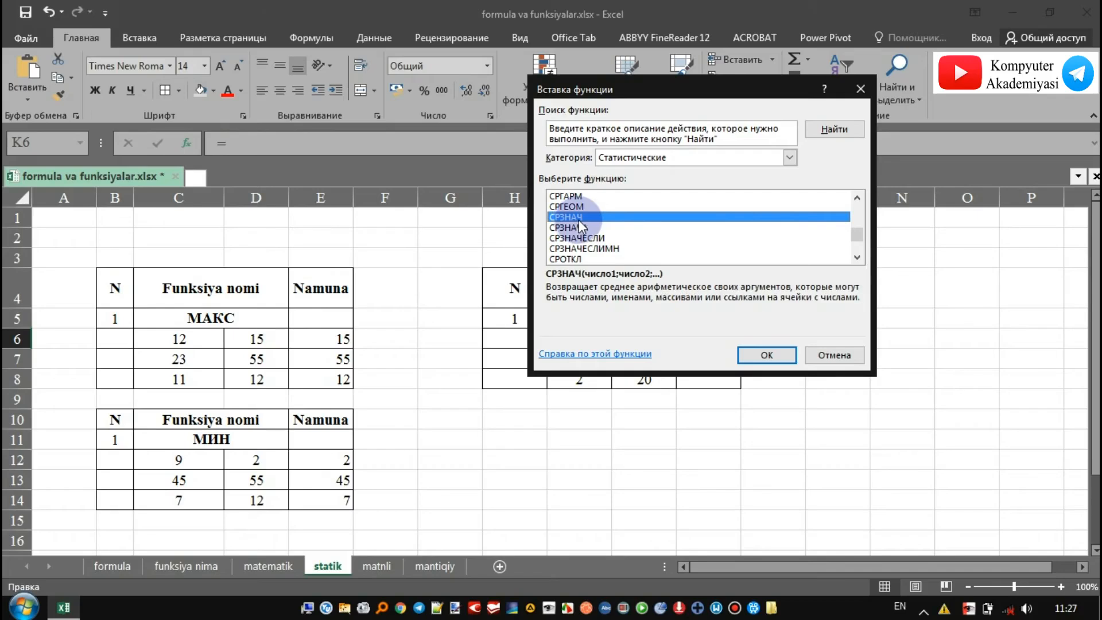
{"action": "left_click", "coordinate": [777, 356]}
Set I6 as Число1 and J6 as Число2 of the СРЗНАЧ function, and fill the formula down through K8.
{"action": "left_click", "coordinate": [711, 135]}
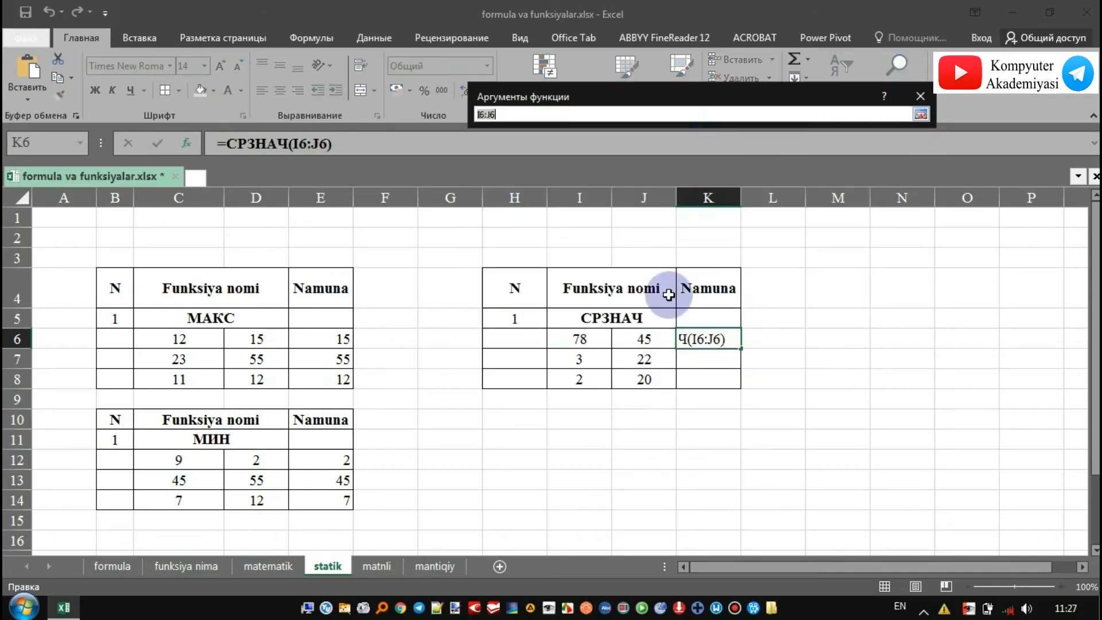
{"action": "left_click", "coordinate": [592, 338]}
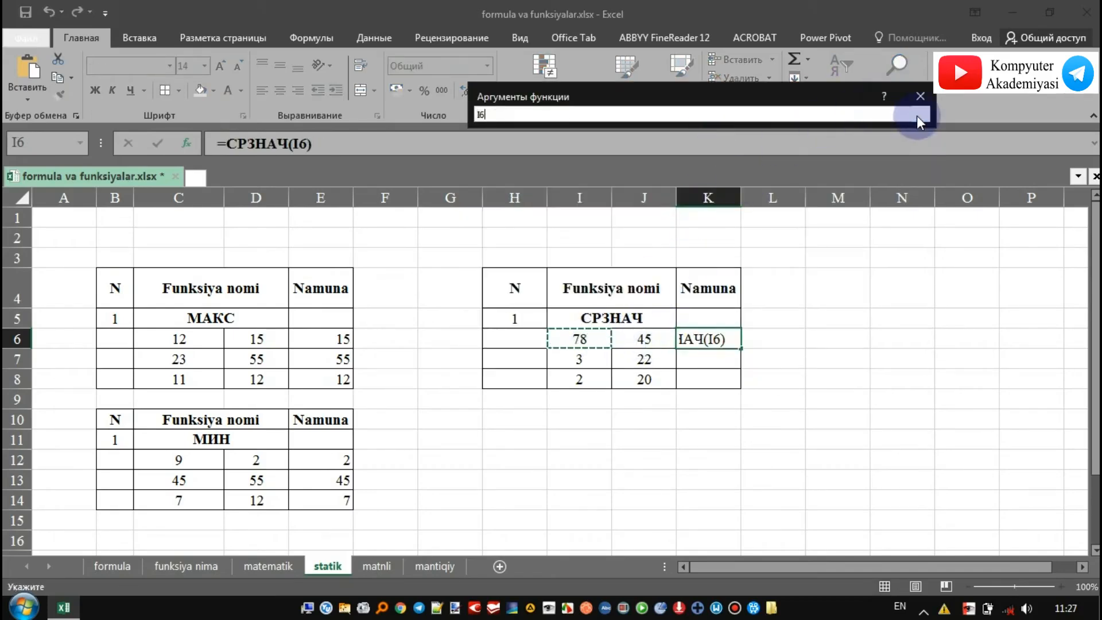
{"action": "left_click", "coordinate": [920, 114]}
{"action": "left_click", "coordinate": [712, 154]}
{"action": "left_click", "coordinate": [642, 337]}
{"action": "left_click", "coordinate": [921, 117]}
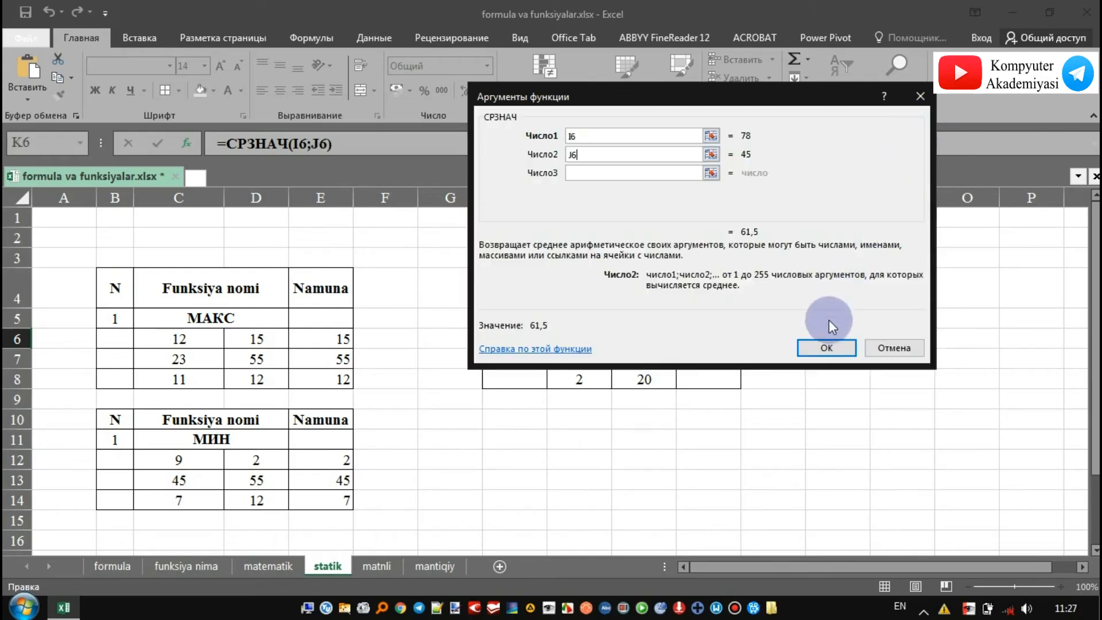
{"action": "left_click", "coordinate": [824, 346]}
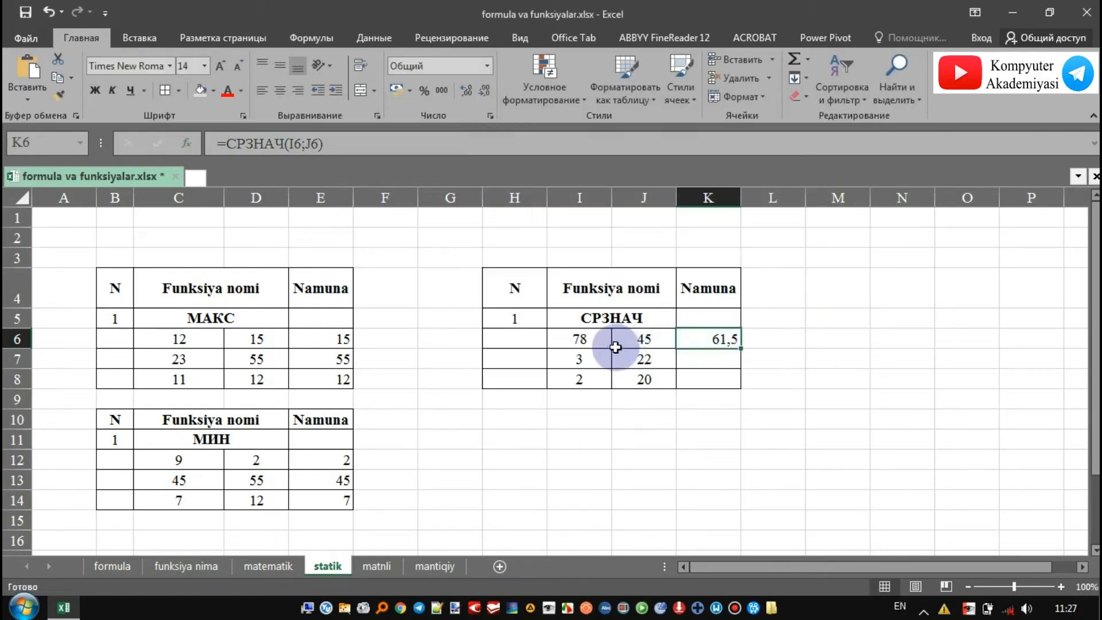
{"action": "left_click_drag", "start_coordinate": [740, 344], "coordinate": [741, 389]}
Review the list of Статистические functions from empty cell K10 without inserting anything.
{"action": "left_click", "coordinate": [697, 422]}
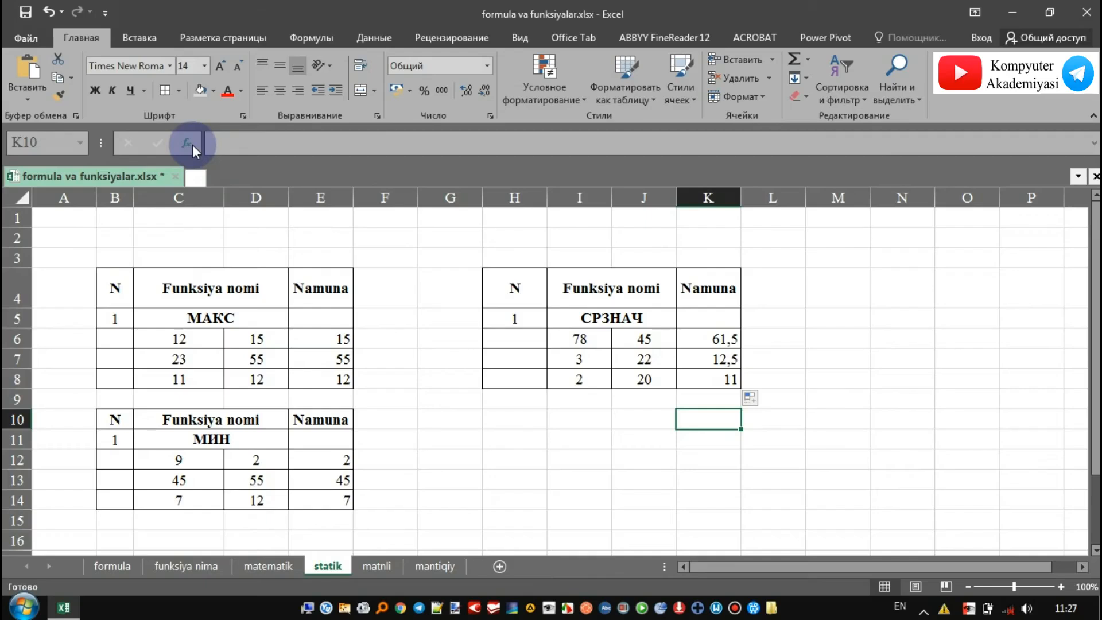
{"action": "left_click", "coordinate": [193, 148]}
{"action": "scroll", "coordinate": [655, 246], "scroll_direction": "down", "scroll_amount": 10}
{"action": "scroll", "coordinate": [651, 244], "scroll_direction": "down", "scroll_amount": 5}
{"action": "scroll", "coordinate": [643, 250], "scroll_direction": "up", "scroll_amount": 8}
{"action": "scroll", "coordinate": [640, 250], "scroll_direction": "down", "scroll_amount": 15}
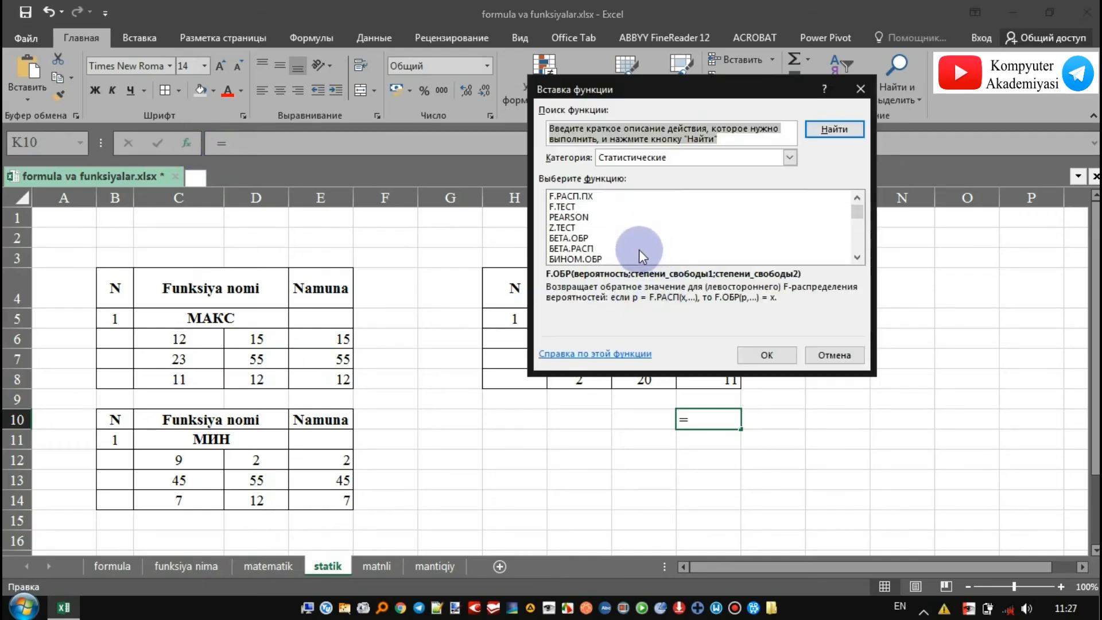
{"action": "scroll", "coordinate": [643, 251], "scroll_direction": "down", "scroll_amount": 5}
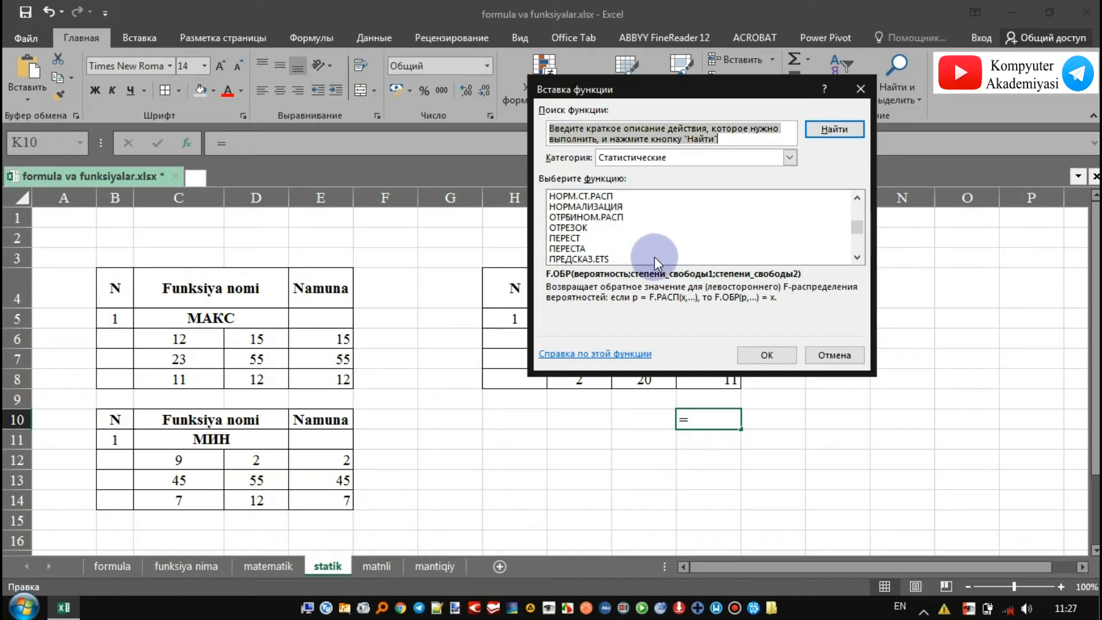
{"action": "left_click", "coordinate": [835, 362]}
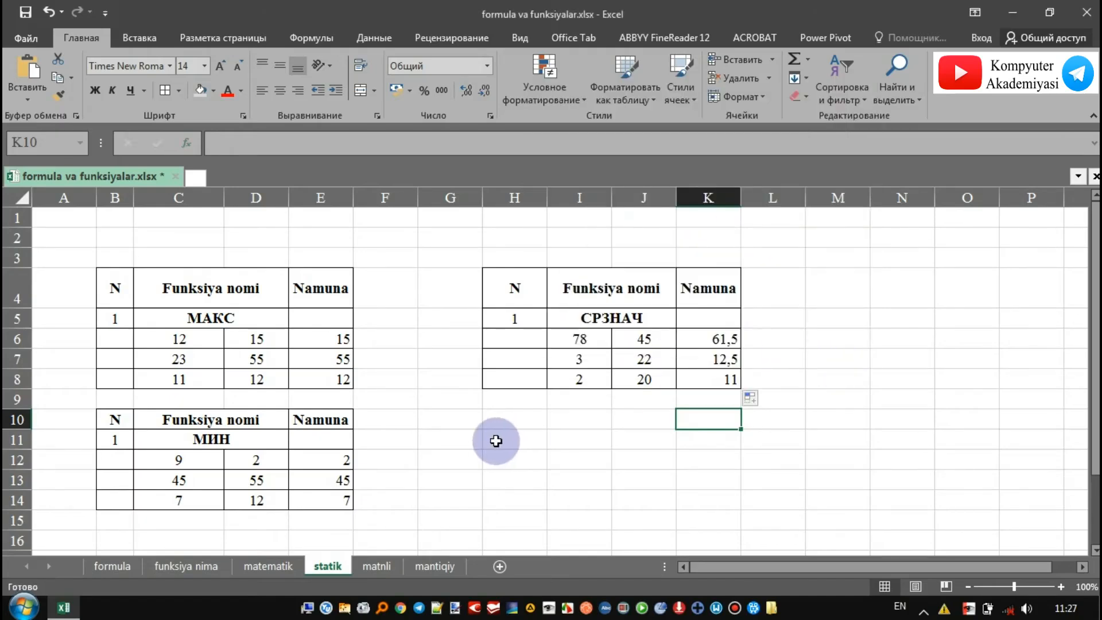
Insert the ДЛСТР function from the Текстовые category into cell D5 of the matnli sheet.
{"action": "left_click", "coordinate": [376, 566]}
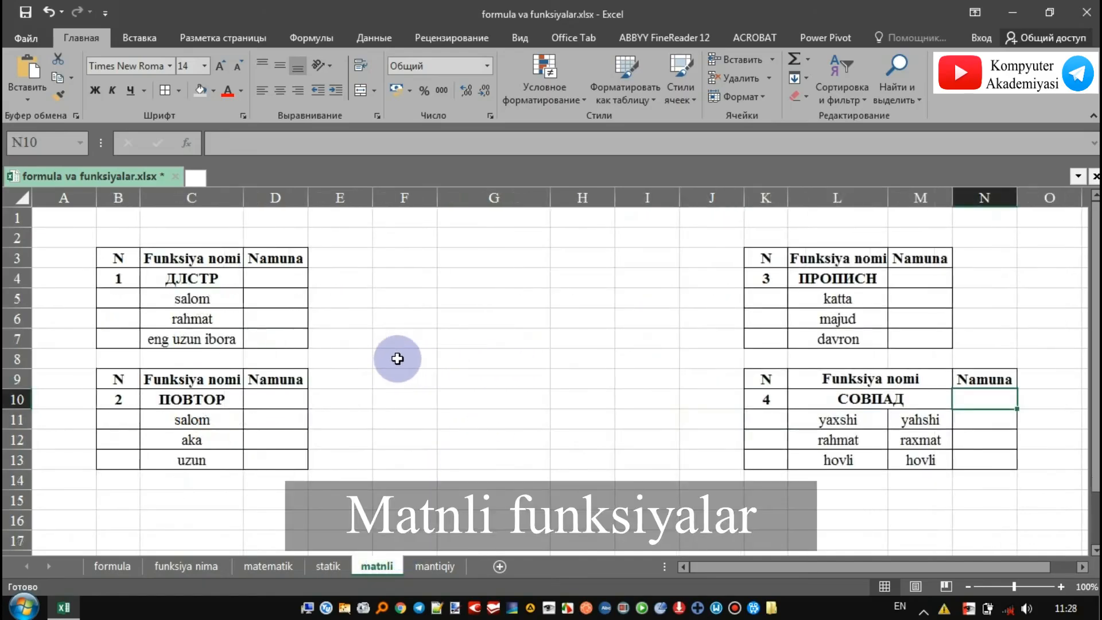
{"action": "left_click", "coordinate": [283, 300]}
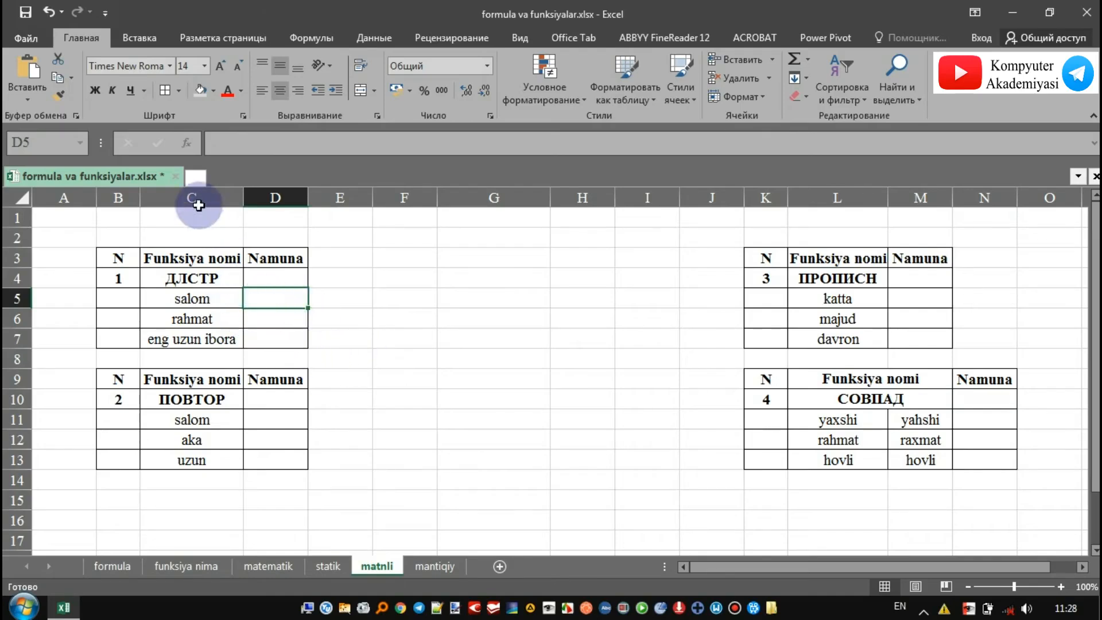
{"action": "left_click", "coordinate": [187, 140]}
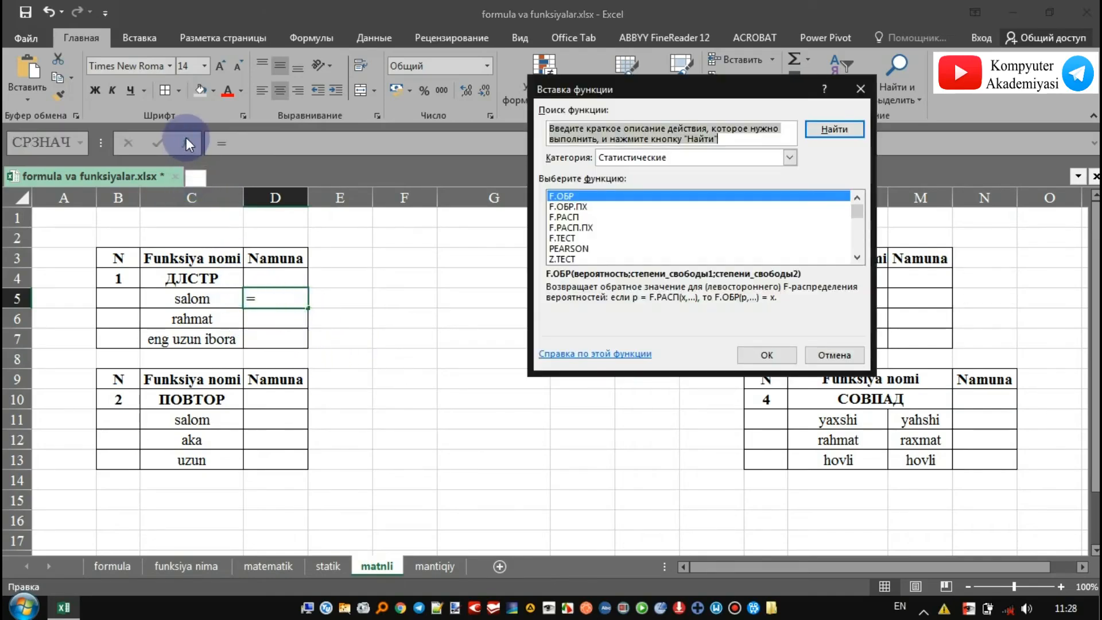
{"action": "left_click", "coordinate": [789, 158]}
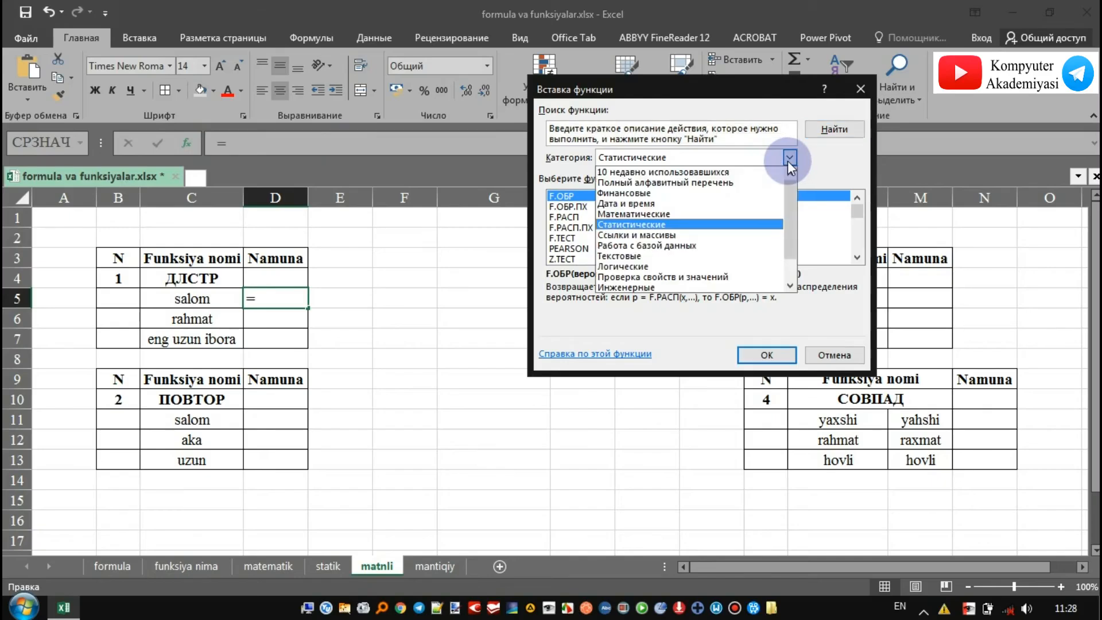
{"action": "left_click", "coordinate": [635, 256]}
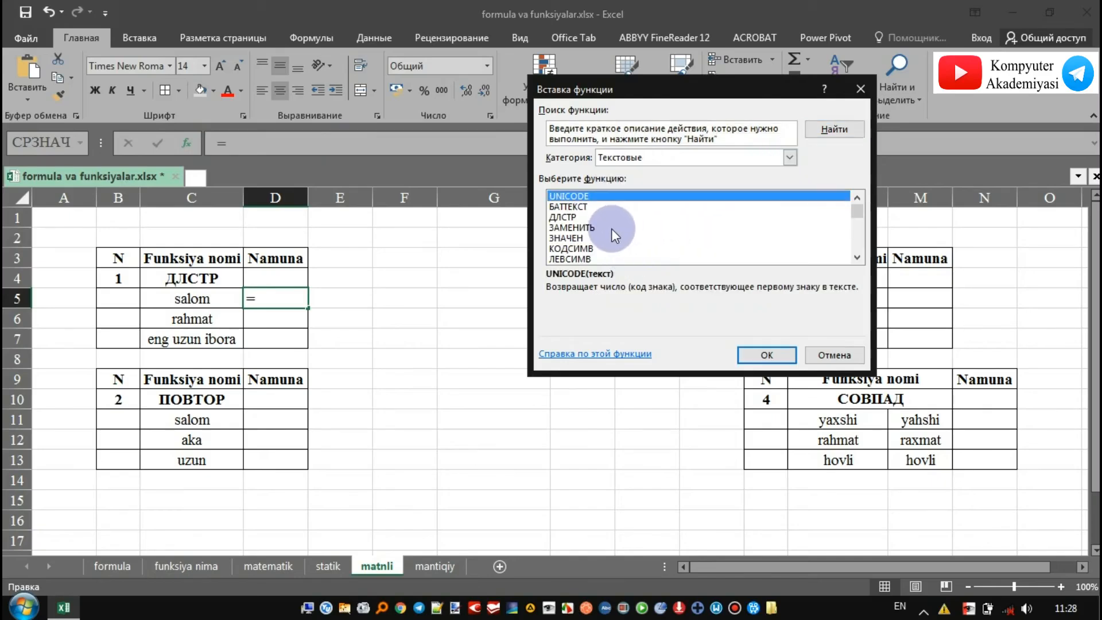
{"action": "left_click", "coordinate": [562, 218]}
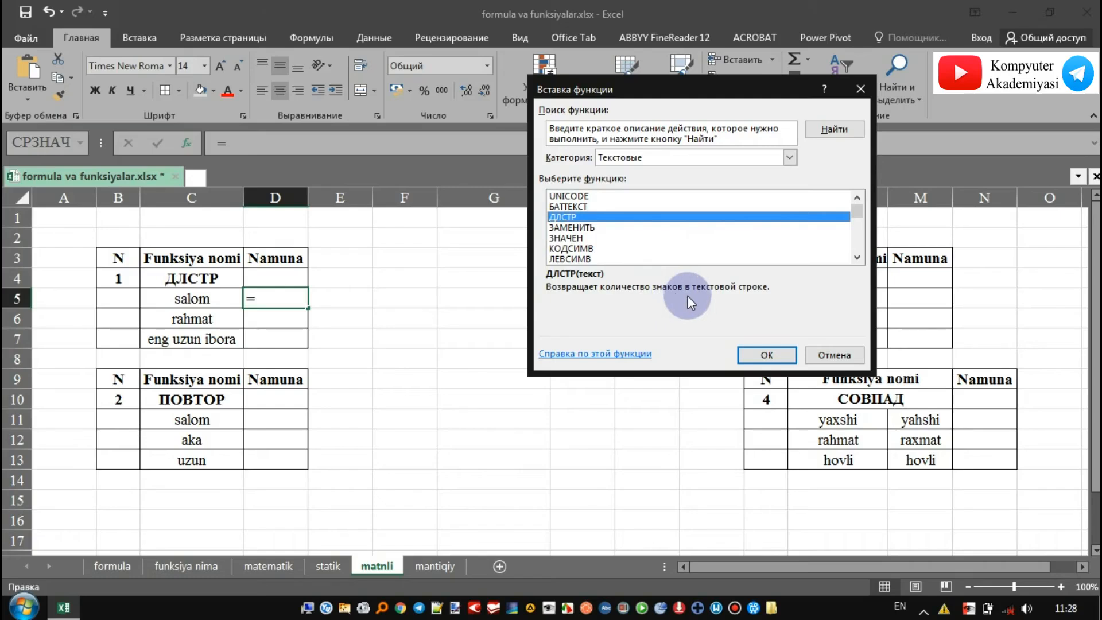
{"action": "left_click", "coordinate": [766, 355]}
Set C5 as Текст of the ДЛСТР function, and fill the formula down through D7.
{"action": "left_click", "coordinate": [733, 183]}
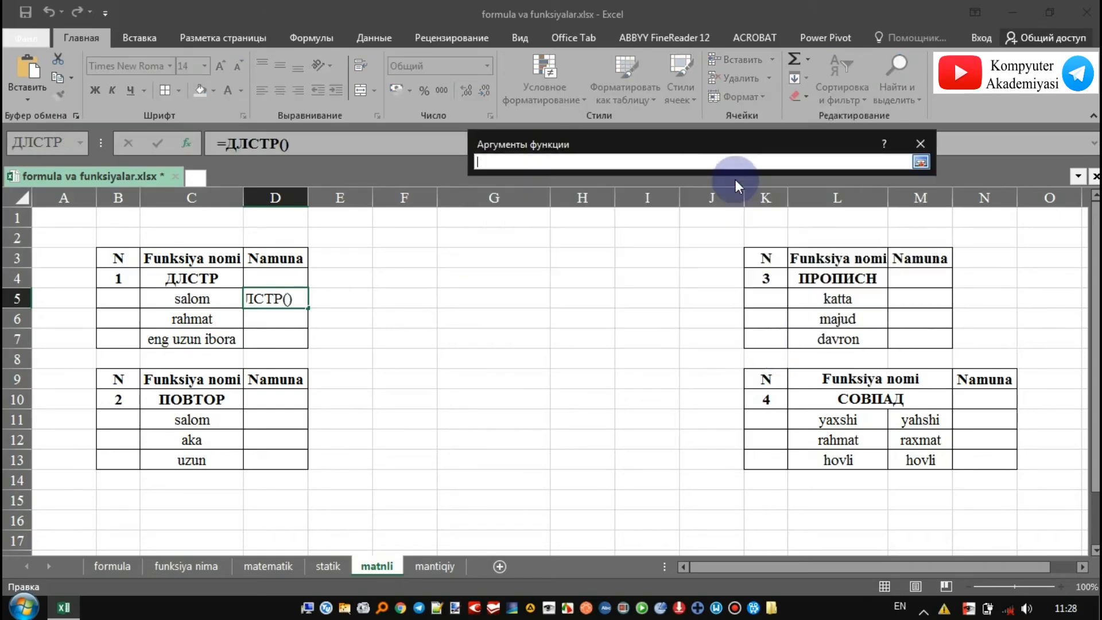
{"action": "left_click", "coordinate": [183, 300]}
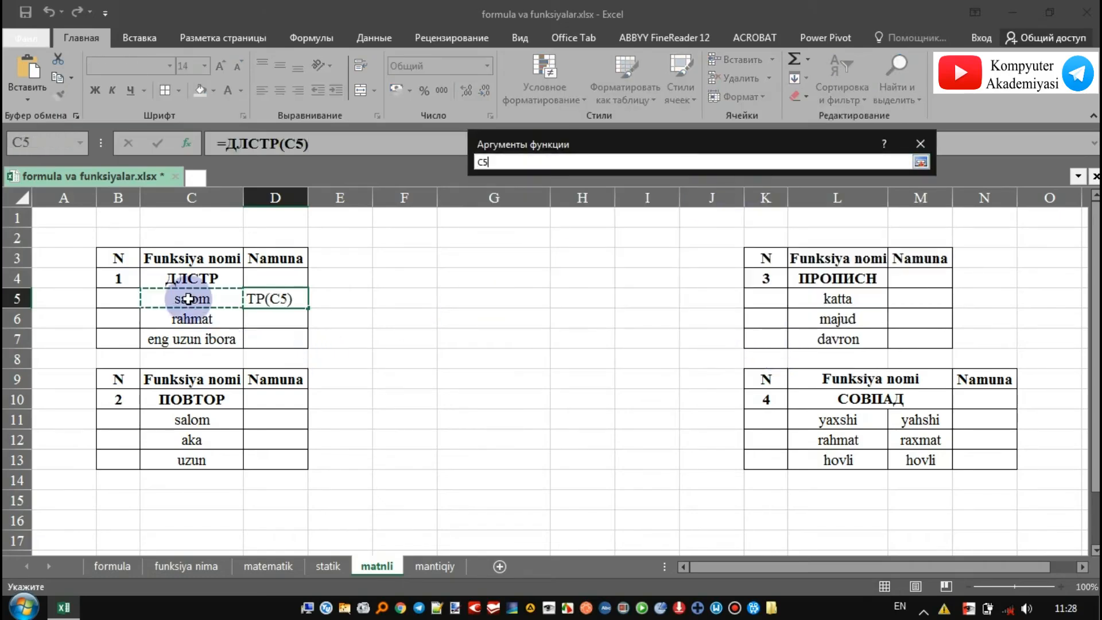
{"action": "left_click", "coordinate": [920, 162]}
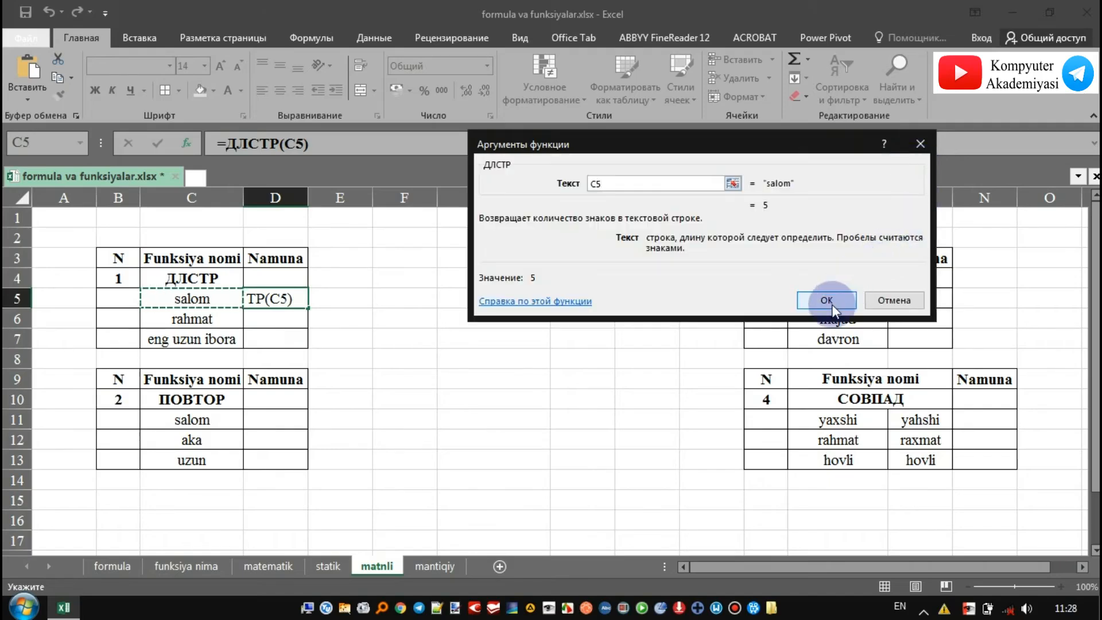
{"action": "left_click", "coordinate": [830, 300]}
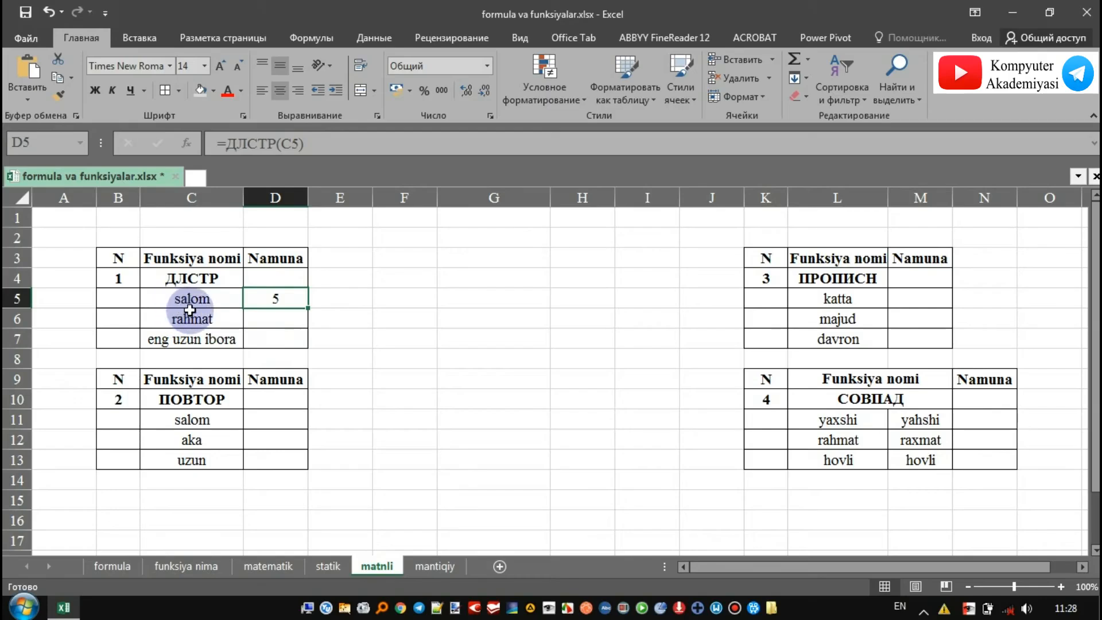
{"action": "left_click_drag", "start_coordinate": [309, 309], "coordinate": [304, 347]}
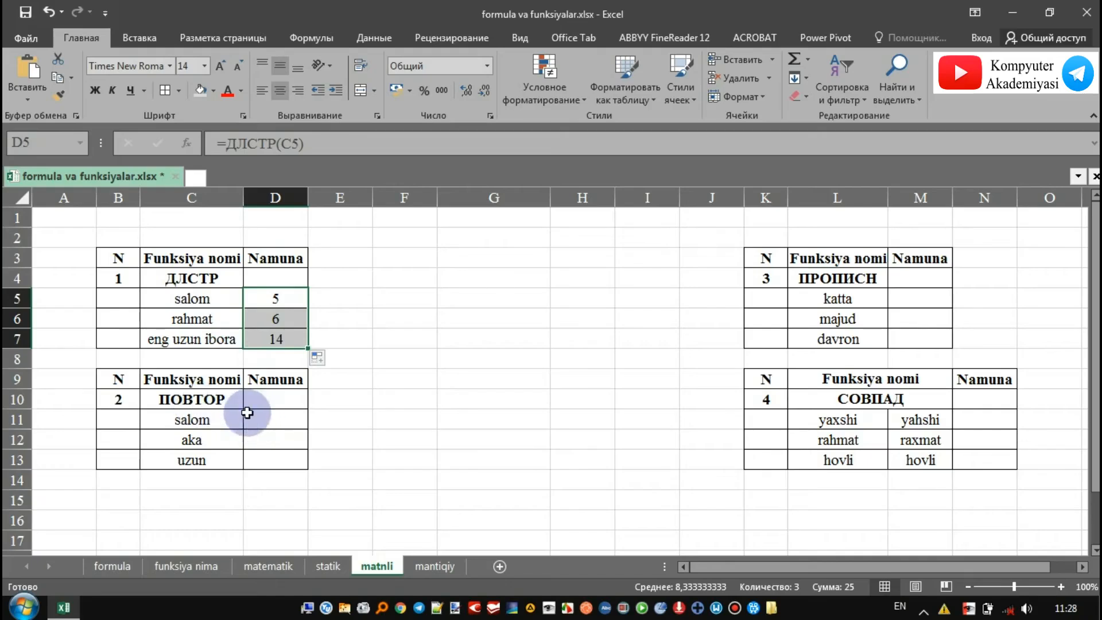
Insert the ПОВТОР function from the Текстовые category into cell D11.
{"action": "left_click", "coordinate": [269, 418]}
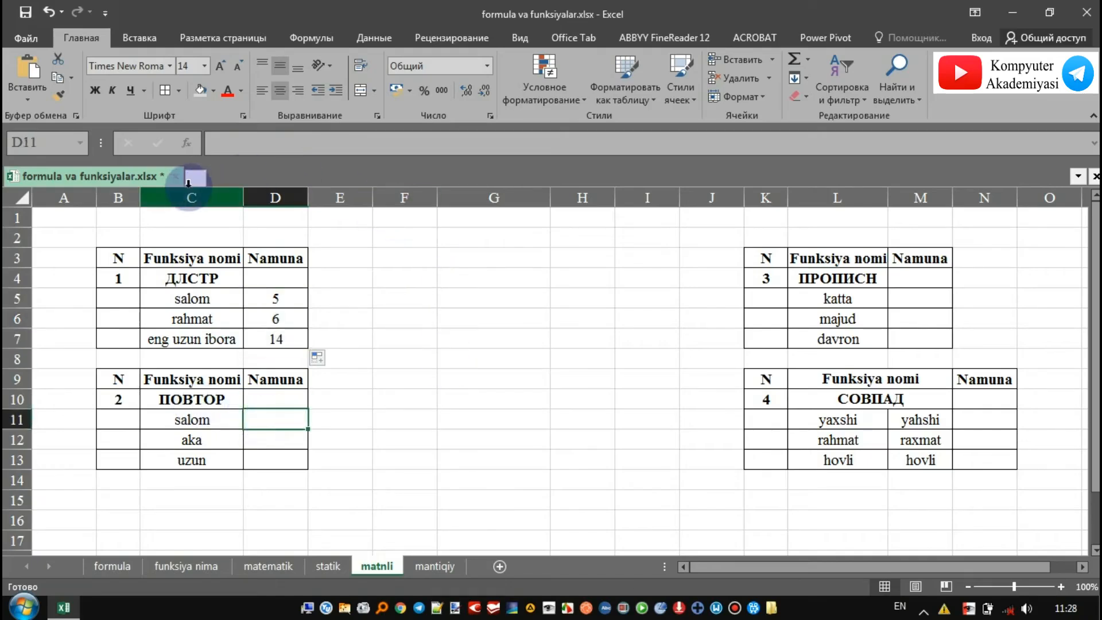
{"action": "left_click", "coordinate": [186, 144]}
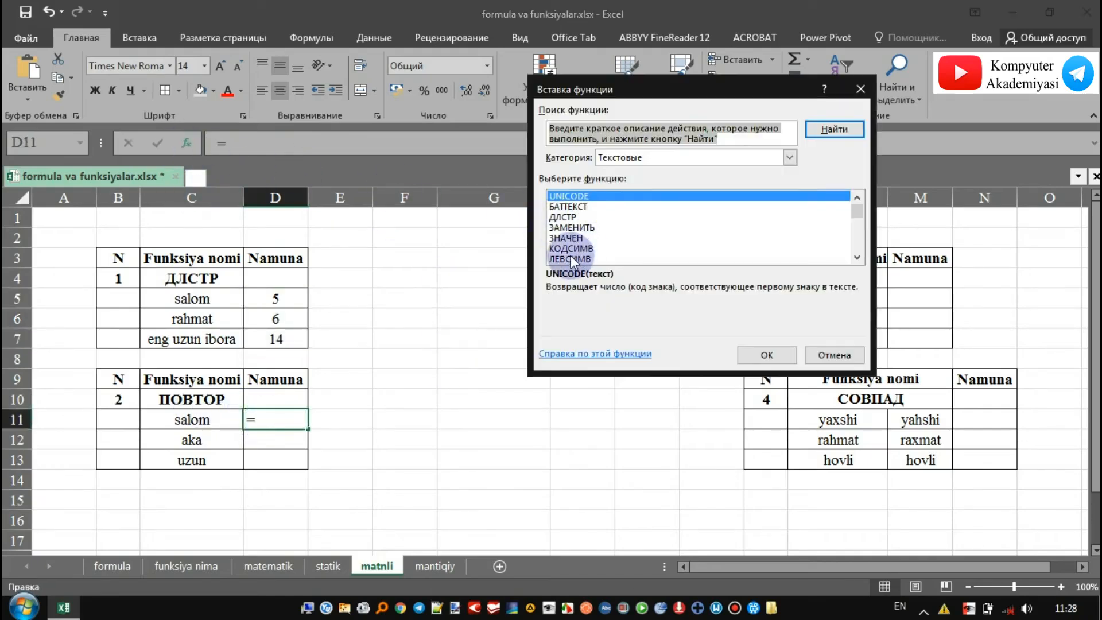
{"action": "scroll", "coordinate": [580, 255], "scroll_direction": "down", "scroll_amount": 2}
{"action": "left_click", "coordinate": [572, 228]}
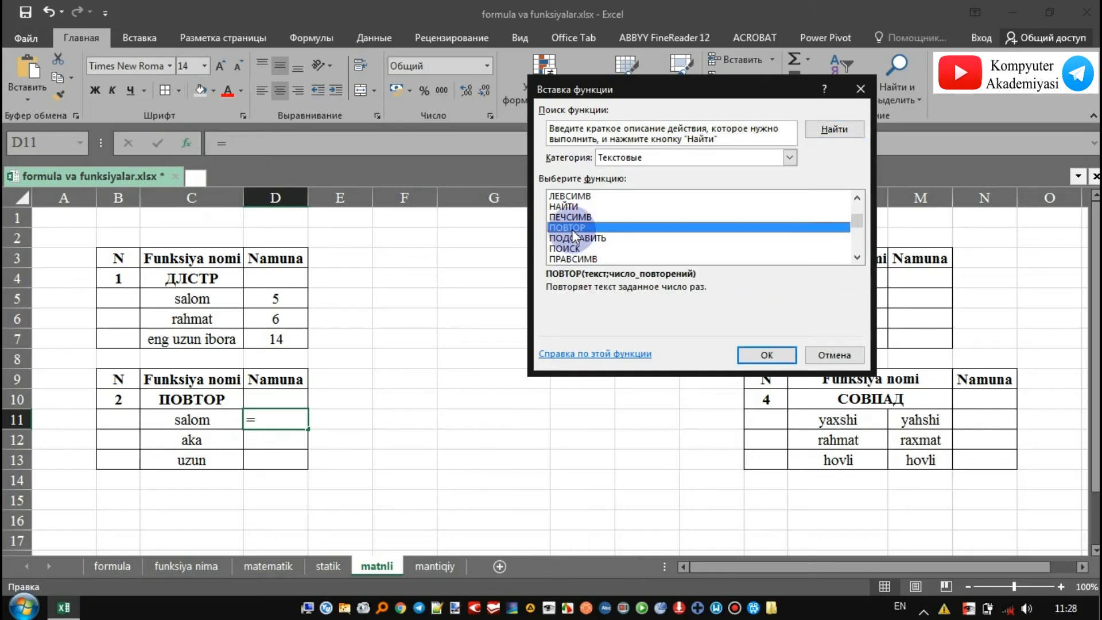
{"action": "left_click", "coordinate": [769, 352]}
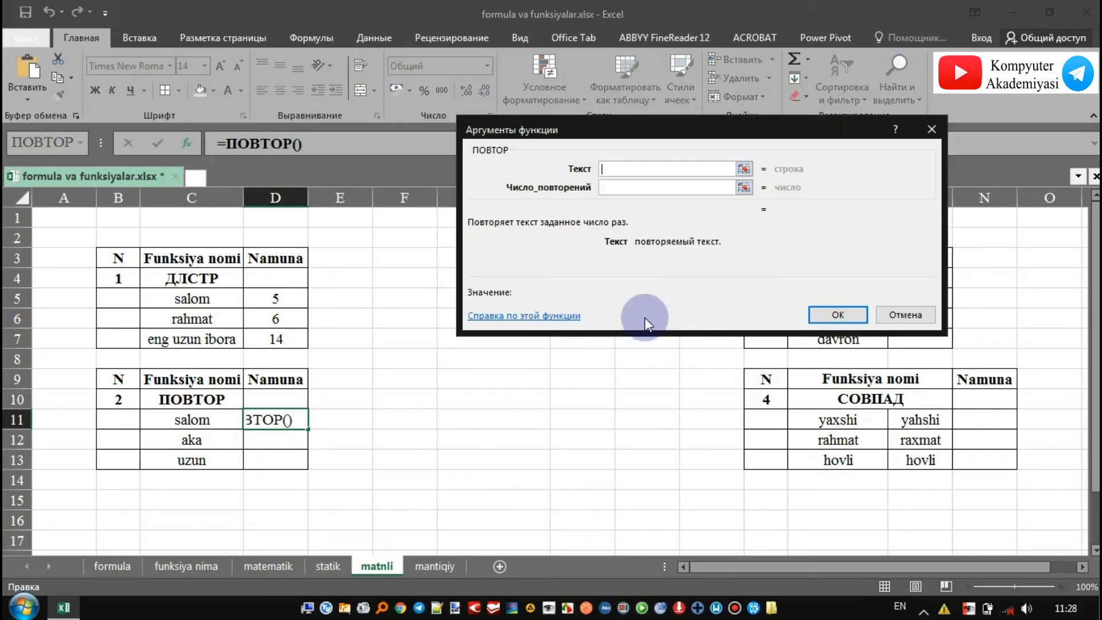
Set C11 as Текст and 5 as Число_повторений of the ПОВТОР function.
{"action": "left_click", "coordinate": [744, 171]}
{"action": "left_click", "coordinate": [220, 422]}
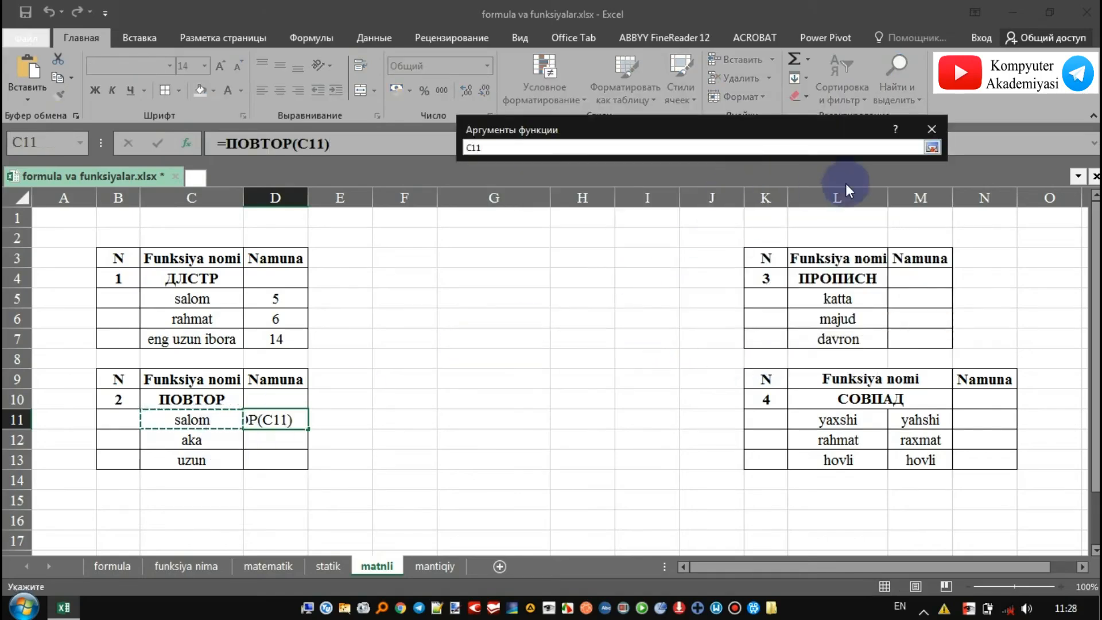
{"action": "left_click", "coordinate": [931, 148]}
{"action": "left_click", "coordinate": [665, 187]}
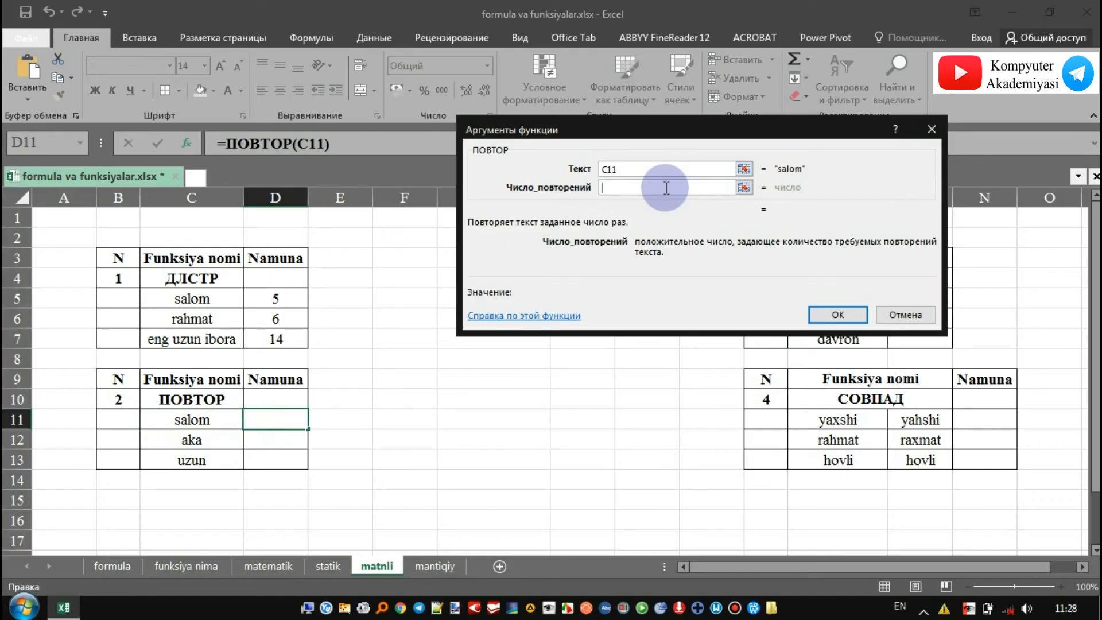
{"action": "type", "text": "5"}
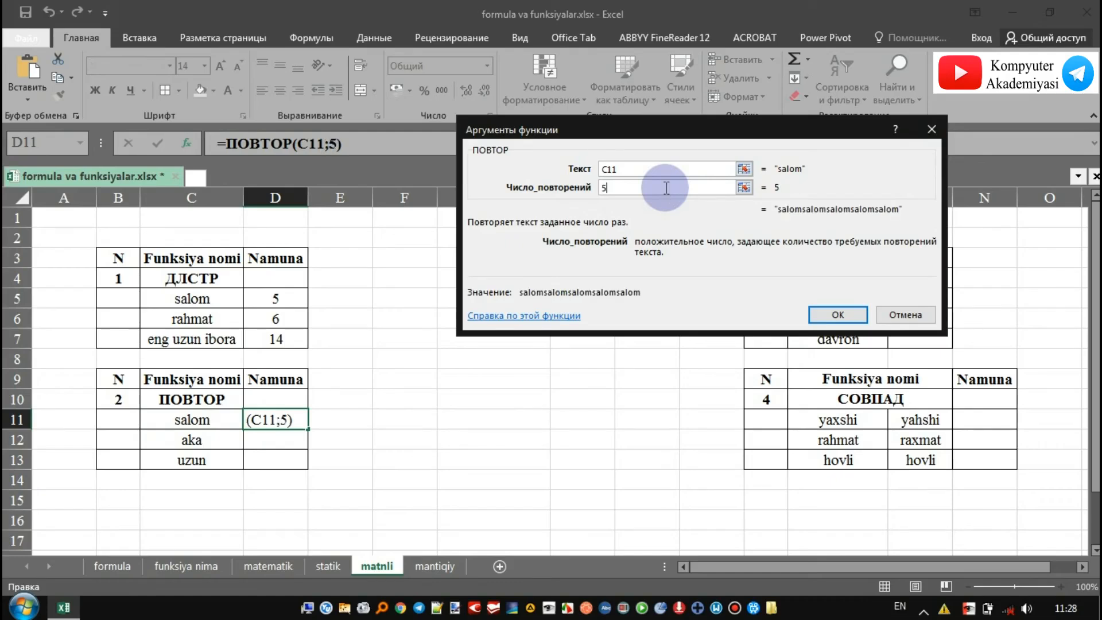
{"action": "left_click", "coordinate": [841, 311]}
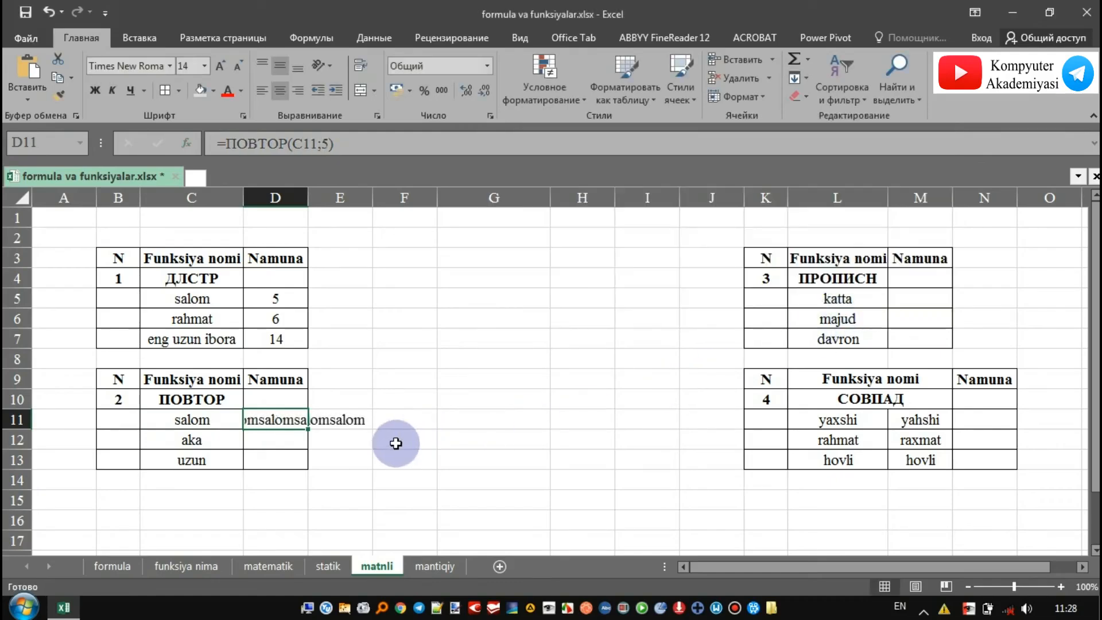
Widen column D to fit the repeated text, and fill the ПОВТОР formula down through D13.
{"action": "left_click_drag", "start_coordinate": [309, 201], "coordinate": [465, 204]}
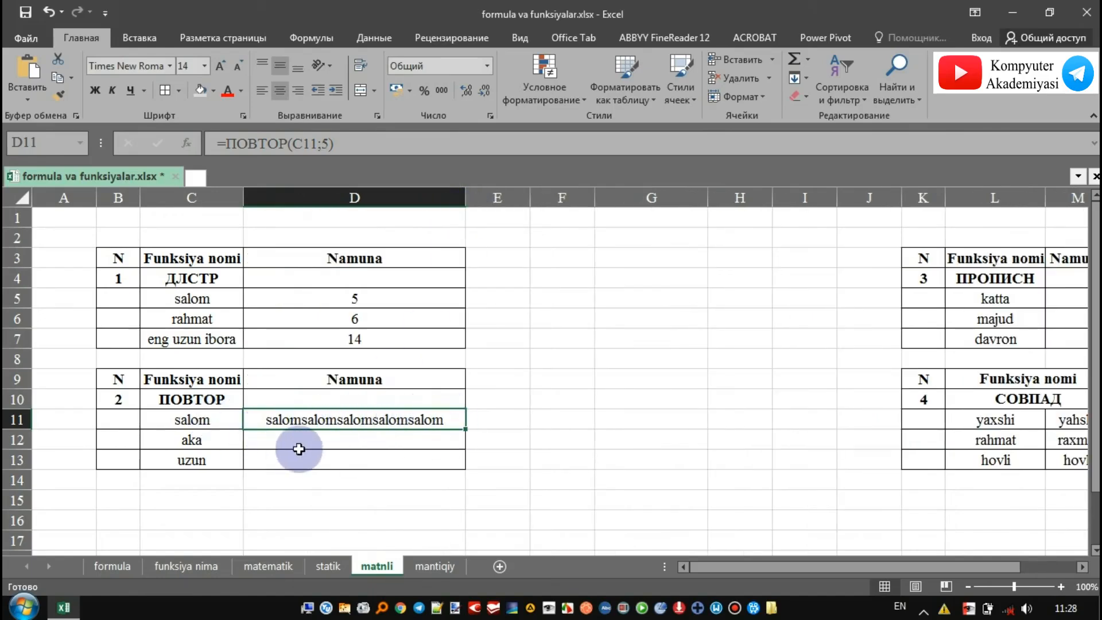
{"action": "left_click_drag", "start_coordinate": [466, 428], "coordinate": [468, 468]}
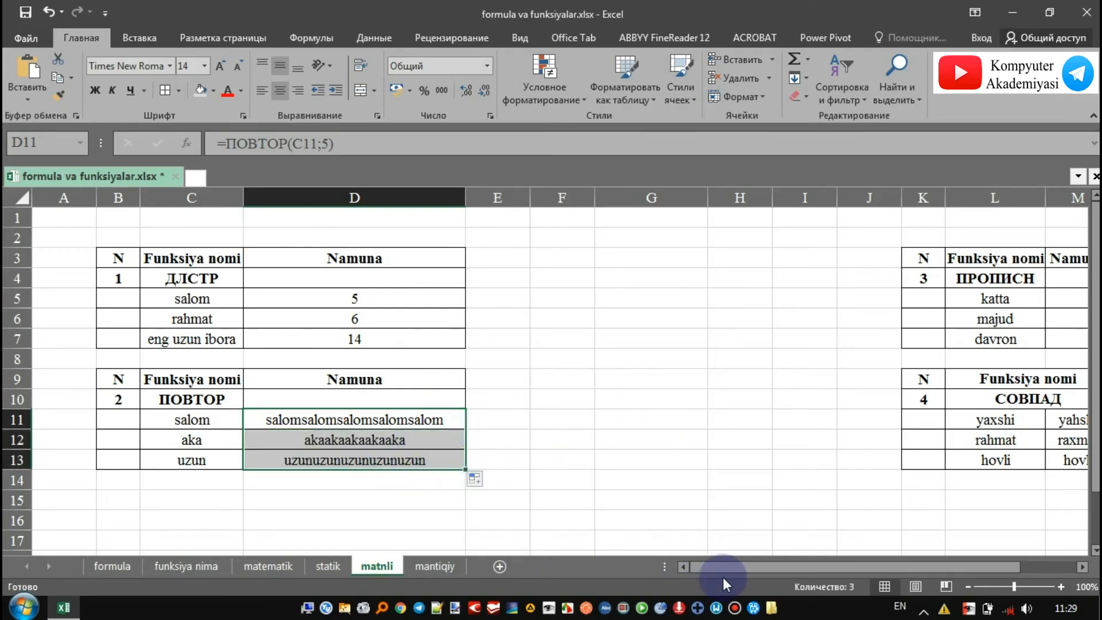
Insert the ПРОПИСН function from the Текстовые category into cell M5.
{"action": "left_click_drag", "start_coordinate": [721, 567], "coordinate": [778, 567]}
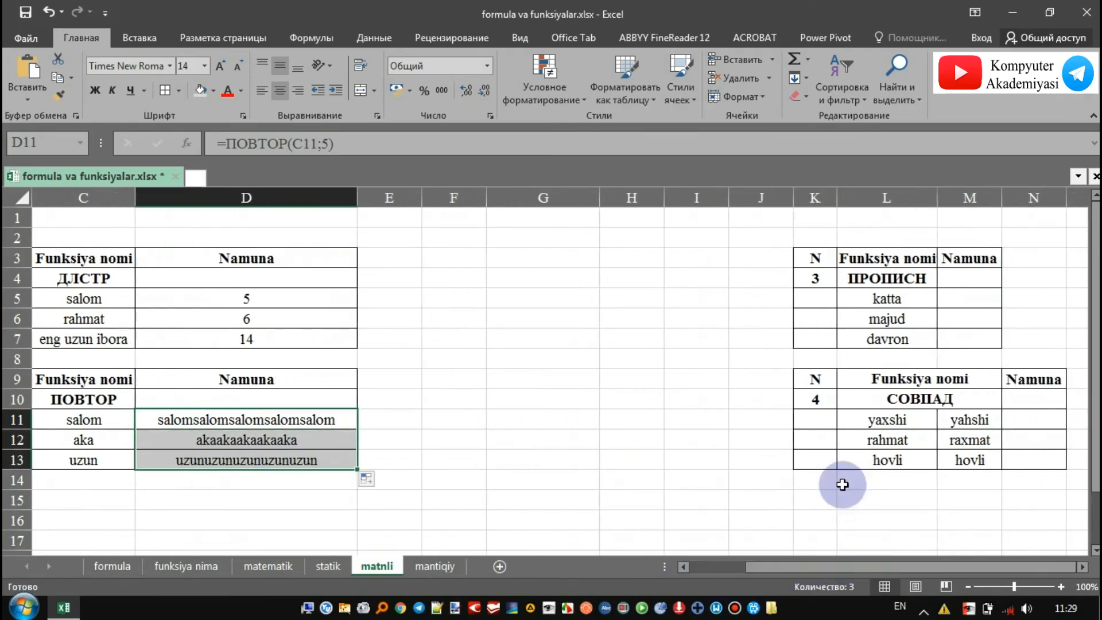
{"action": "left_click", "coordinate": [981, 297]}
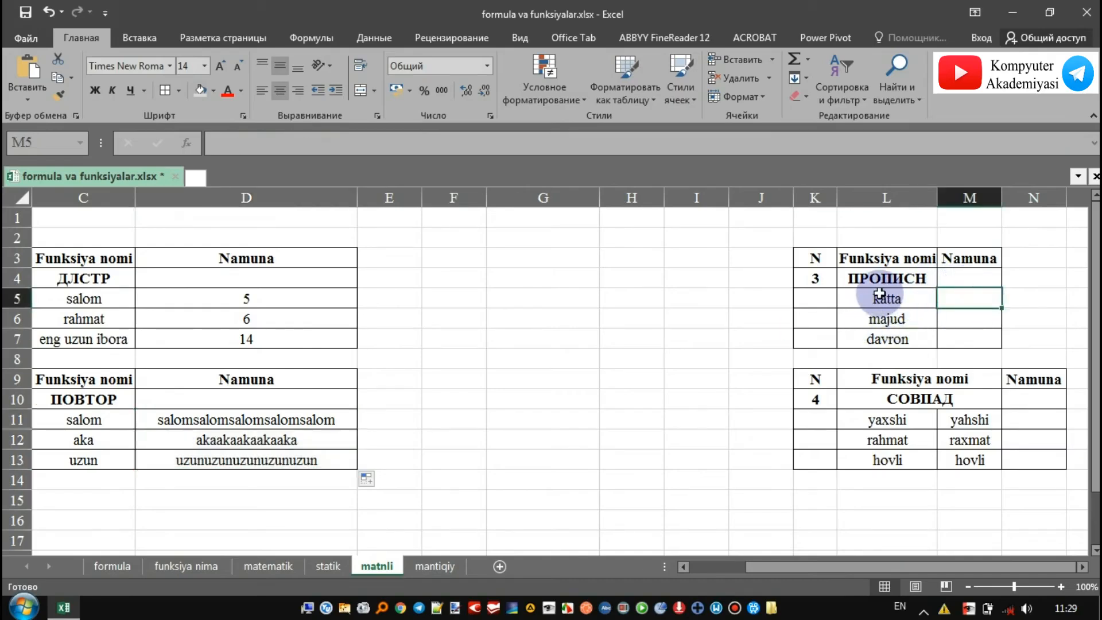
{"action": "left_click", "coordinate": [190, 143]}
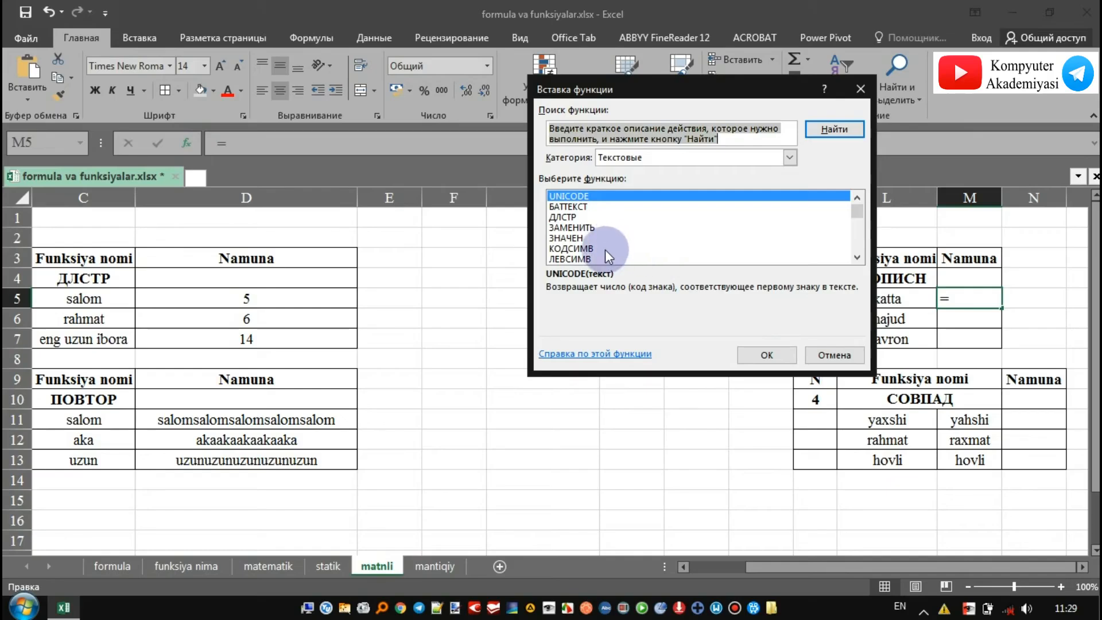
{"action": "scroll", "coordinate": [574, 245], "scroll_direction": "down", "scroll_amount": 2}
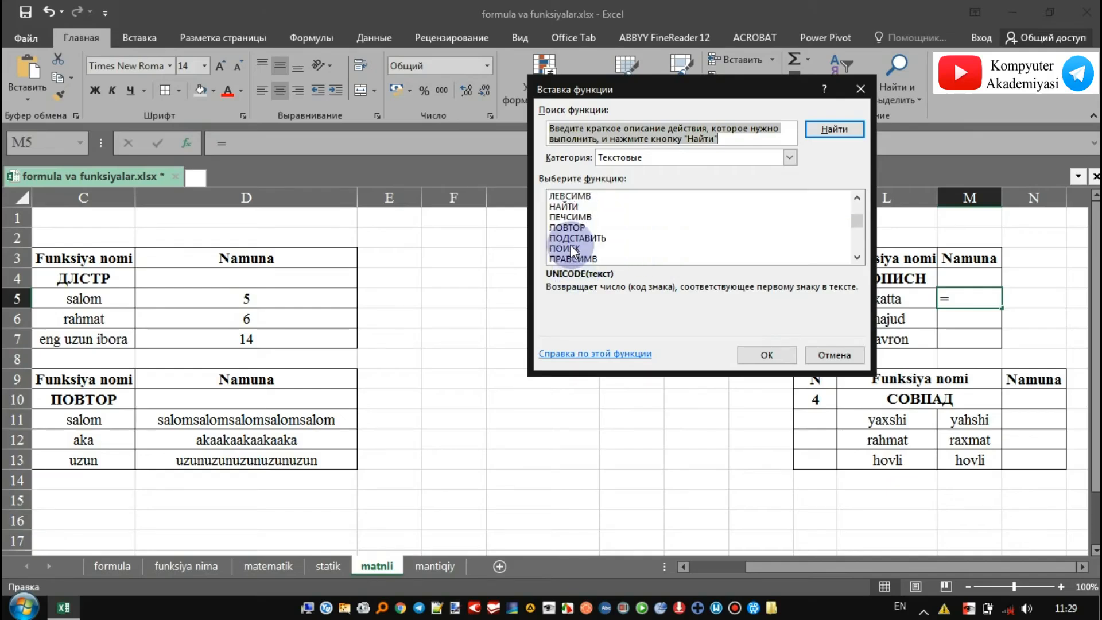
{"action": "scroll", "coordinate": [566, 254], "scroll_direction": "down", "scroll_amount": 1}
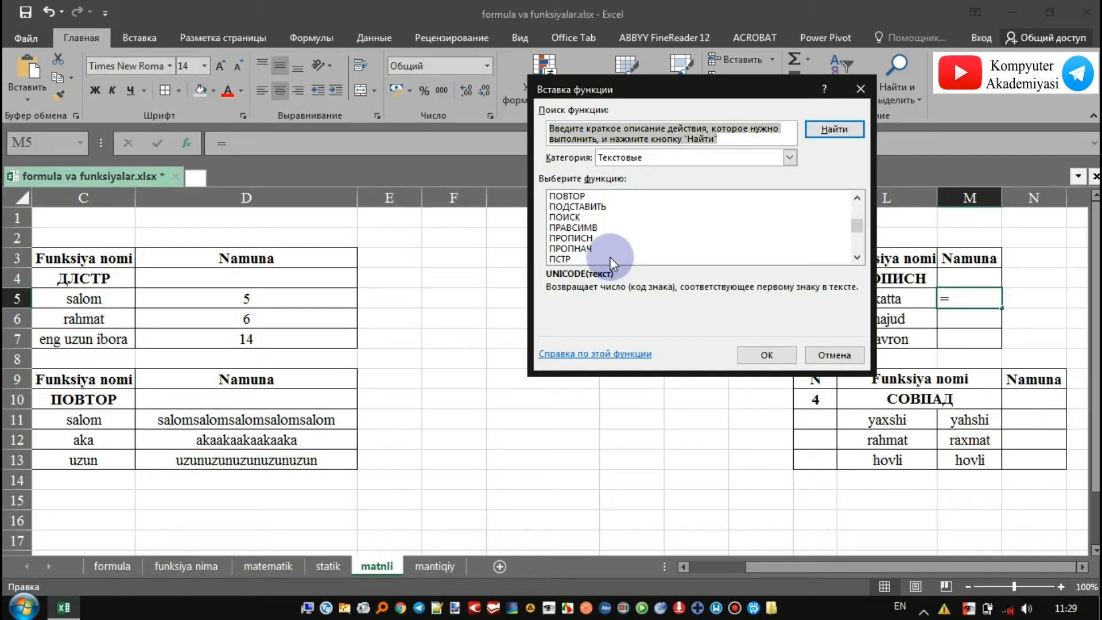
{"action": "left_click", "coordinate": [577, 237]}
{"action": "left_click", "coordinate": [766, 355]}
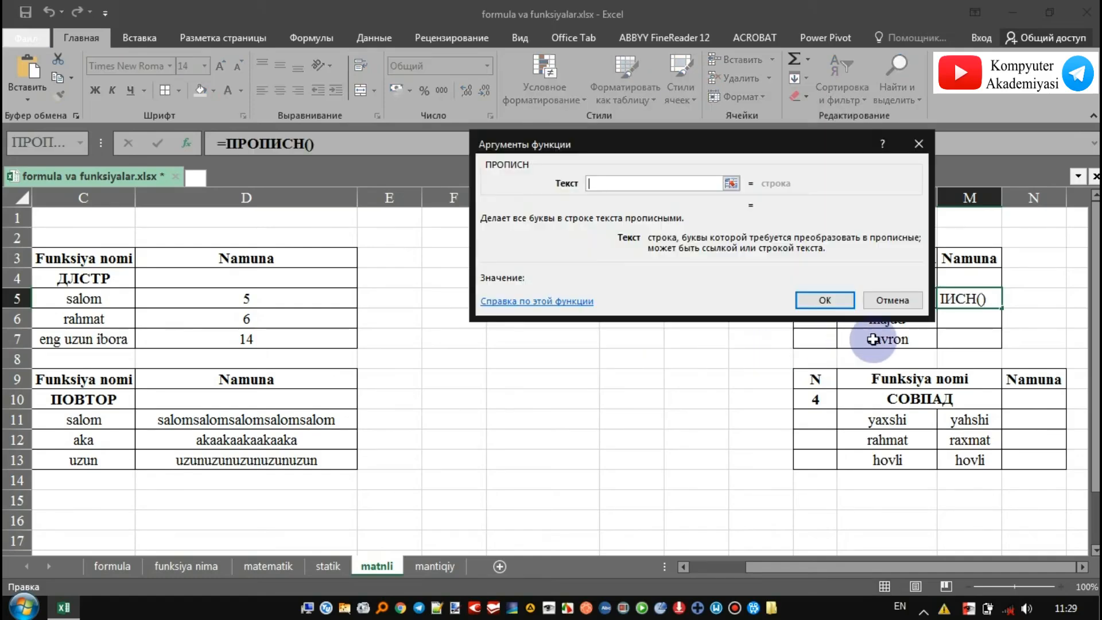
Set L5 as Текст of the ПРОПИСН function, and fill the formula down through M7.
{"action": "left_click", "coordinate": [740, 184]}
{"action": "left_click", "coordinate": [858, 297]}
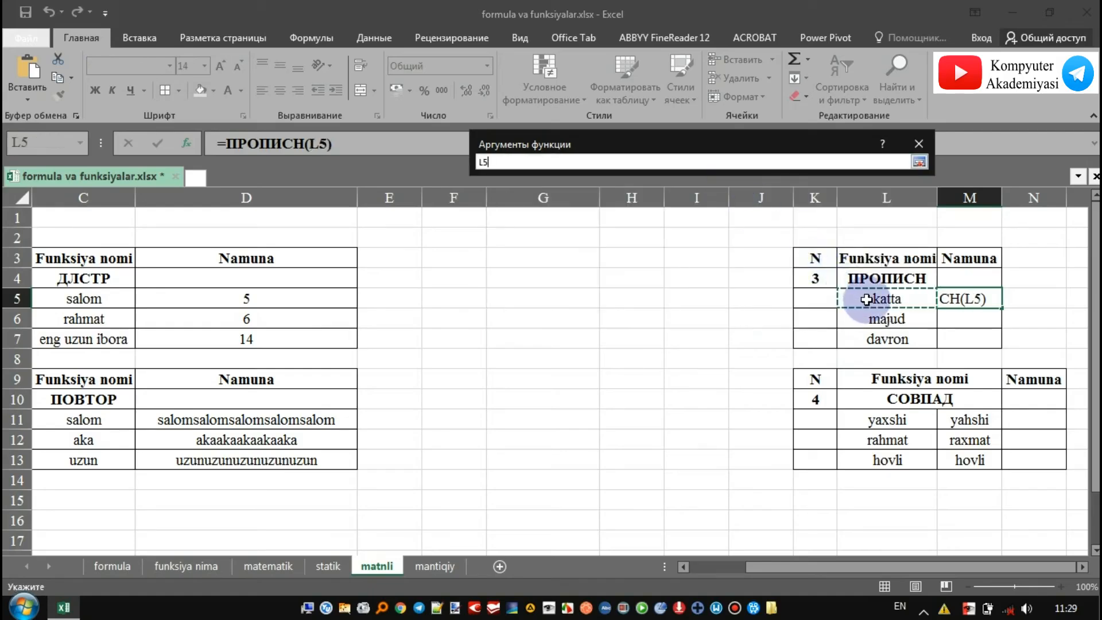
{"action": "left_click", "coordinate": [919, 163]}
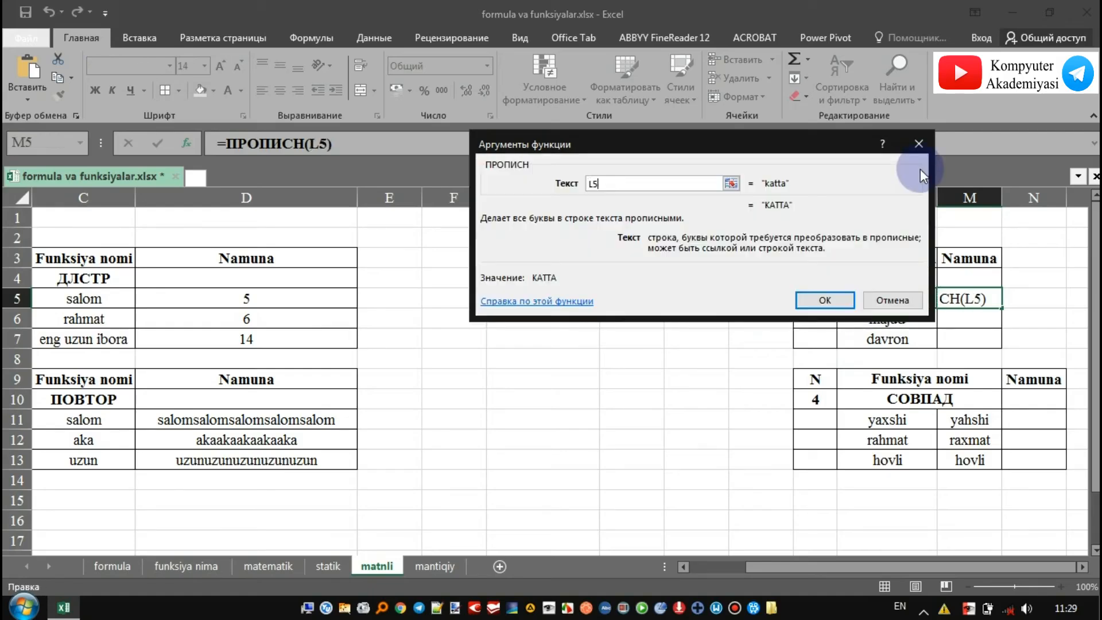
{"action": "left_click", "coordinate": [825, 299]}
{"action": "left_click_drag", "start_coordinate": [1002, 308], "coordinate": [1002, 349]}
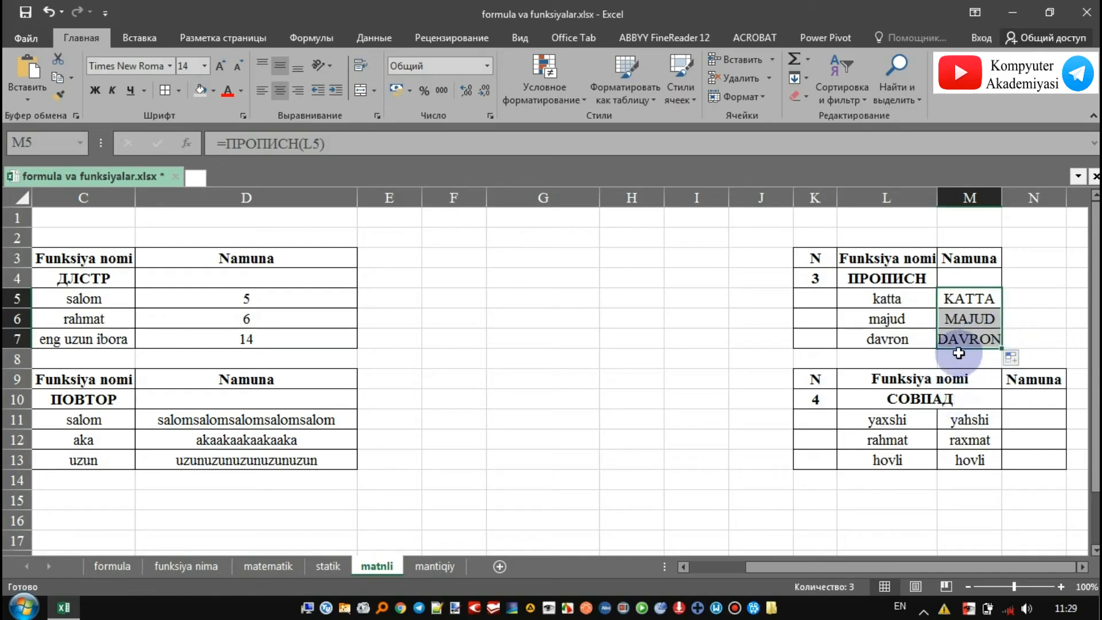
Correct the spelling of the word in cell L6 to "mavjud".
{"action": "double_click", "coordinate": [884, 319]}
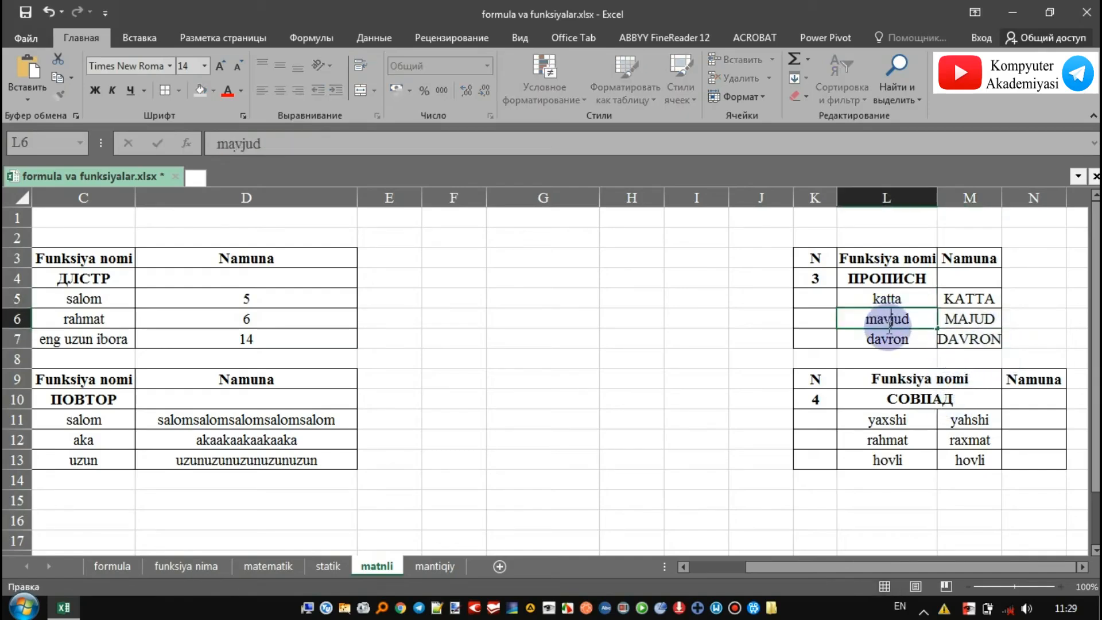
{"action": "type", "text": "v"}
{"action": "key", "text": "Return"}
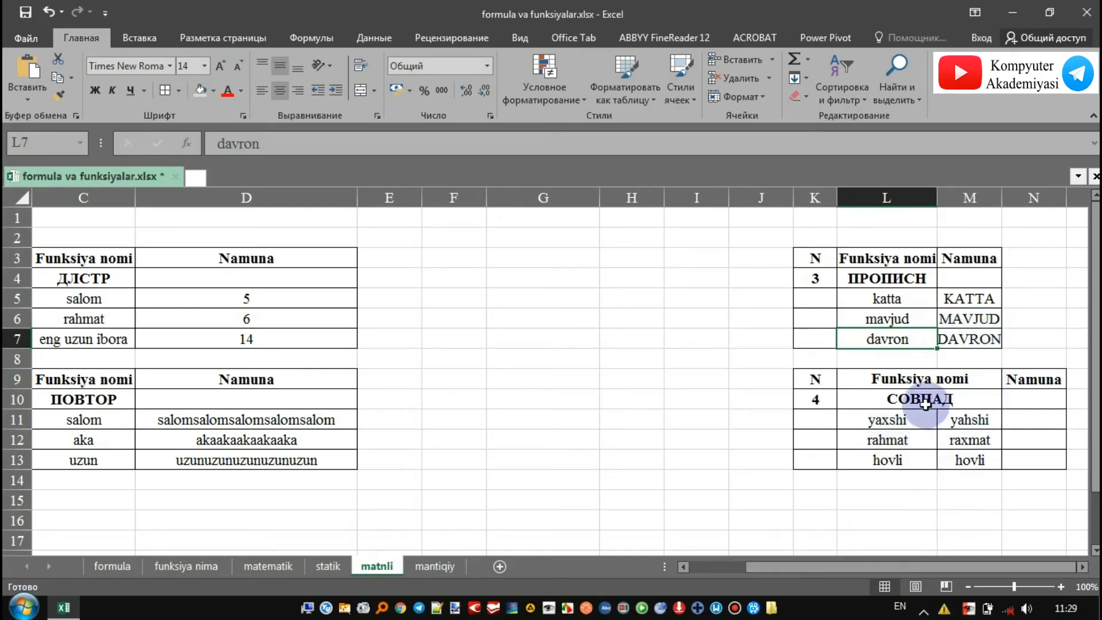
Insert the СОВПАД function from the Текстовые category into cell N11.
{"action": "left_click", "coordinate": [1023, 420]}
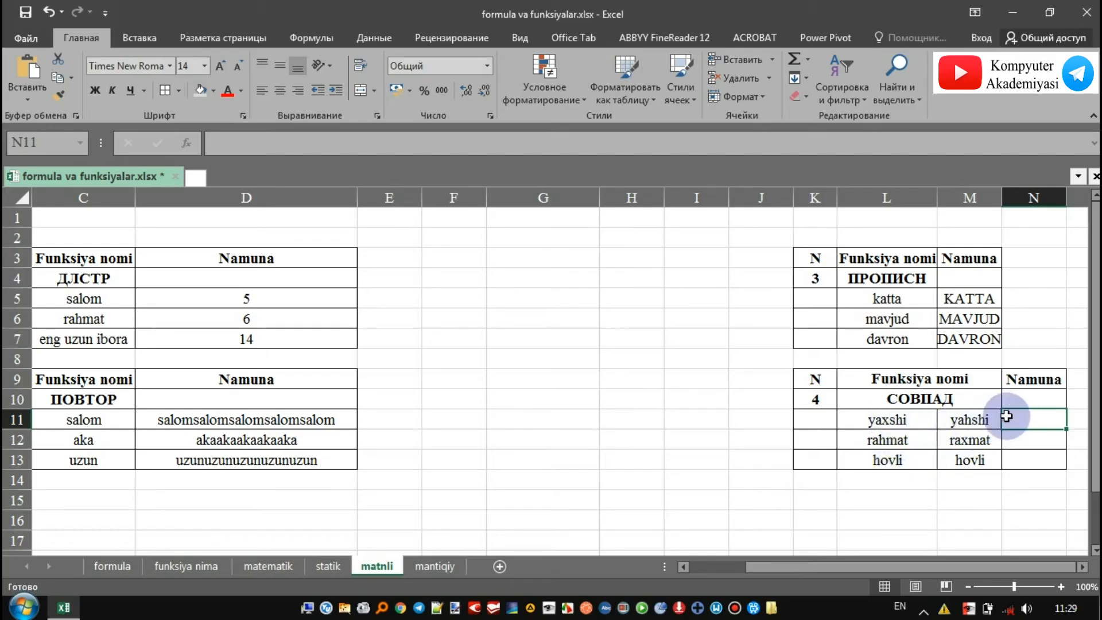
{"action": "left_click", "coordinate": [187, 144]}
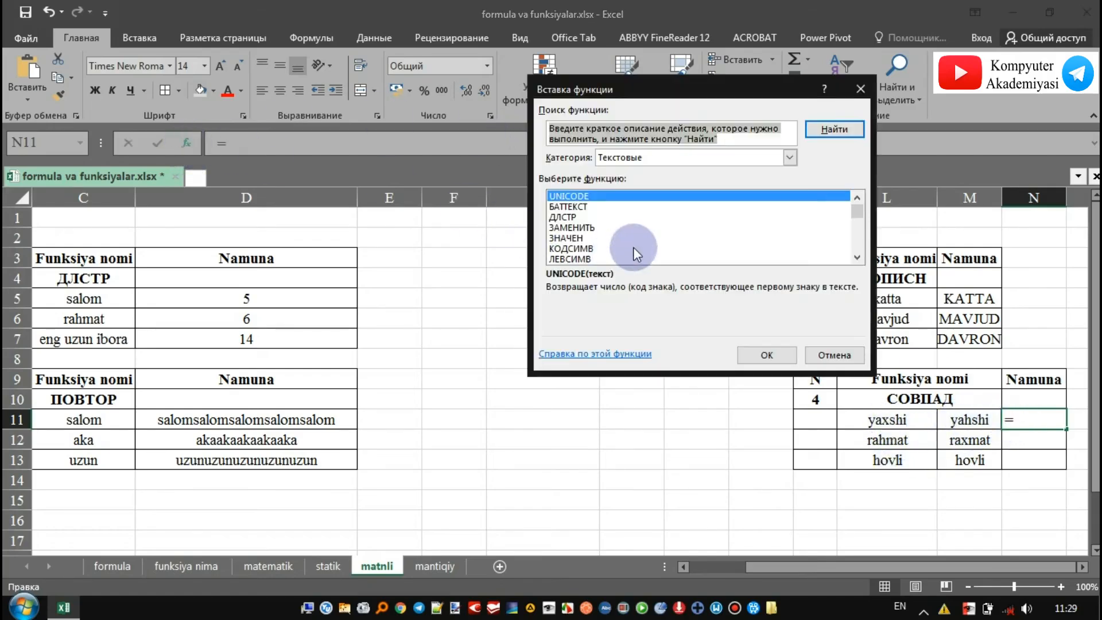
{"action": "scroll", "coordinate": [608, 252], "scroll_direction": "down", "scroll_amount": 2}
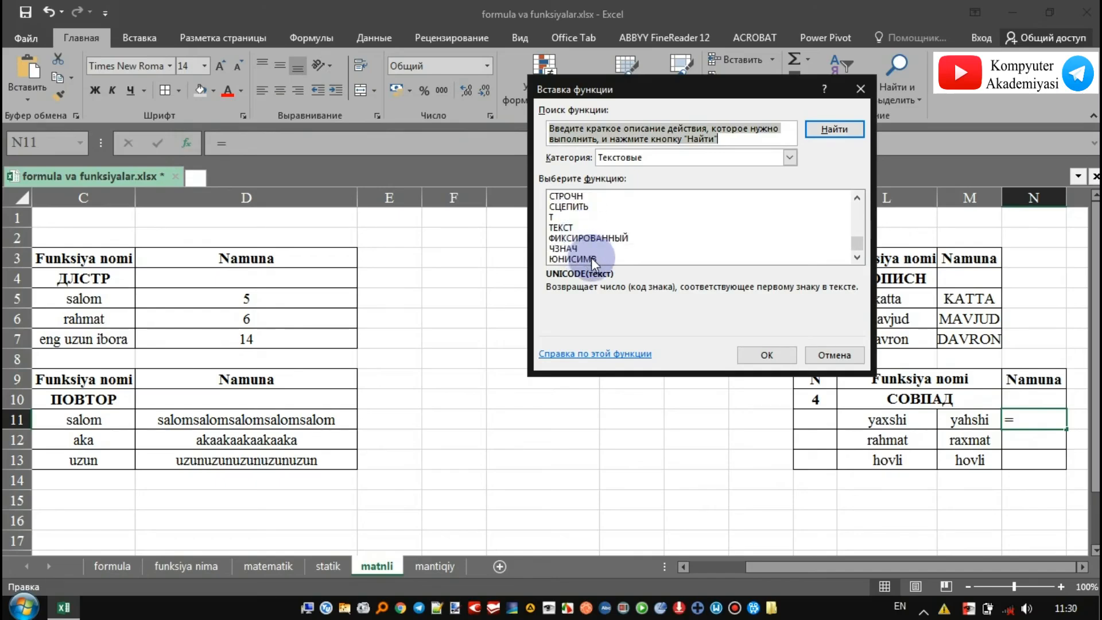
{"action": "scroll", "coordinate": [581, 235], "scroll_direction": "up", "scroll_amount": 1}
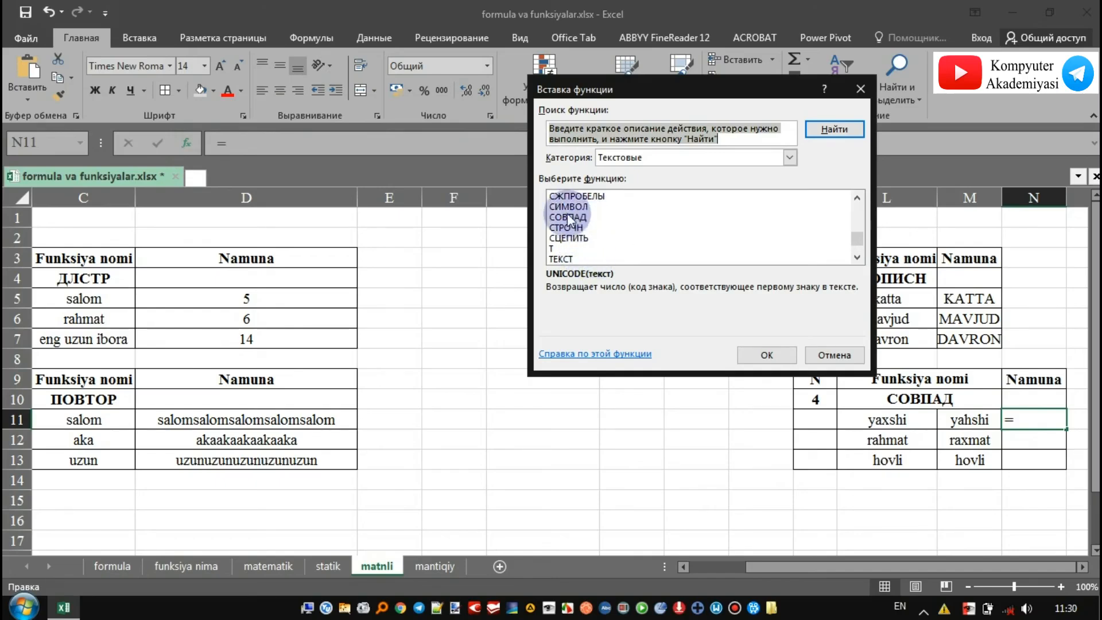
{"action": "left_click", "coordinate": [567, 217]}
{"action": "left_click", "coordinate": [750, 359]}
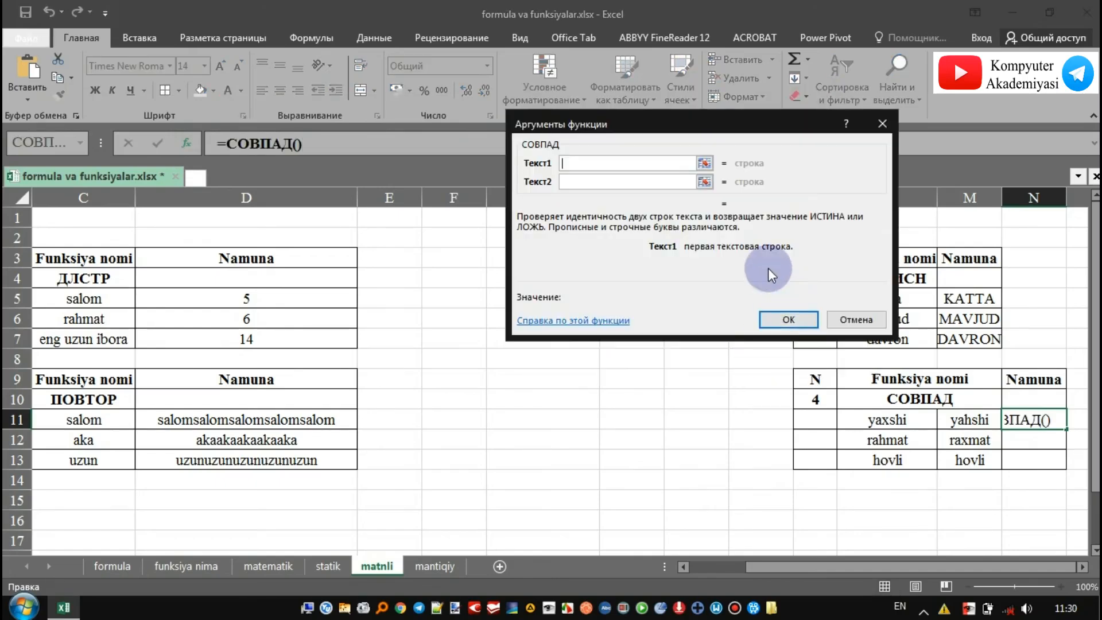
Set L11 as Текст1 and M11 as Текст2 of the СОВПАД function, and confirm the formula.
{"action": "left_click", "coordinate": [704, 163]}
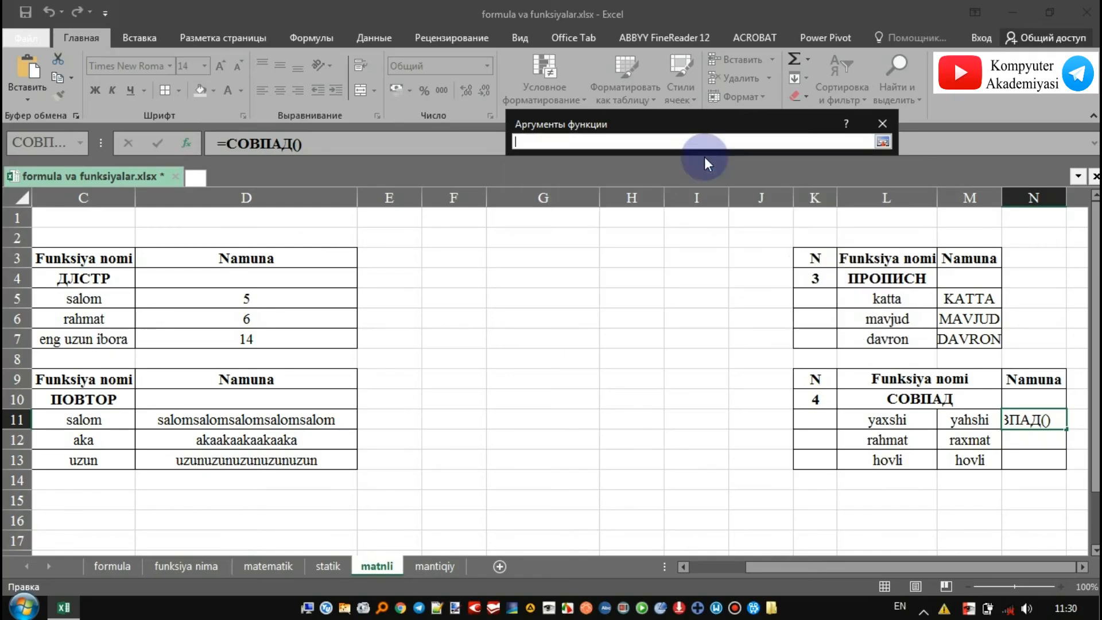
{"action": "left_click", "coordinate": [890, 420]}
{"action": "left_click", "coordinate": [881, 142]}
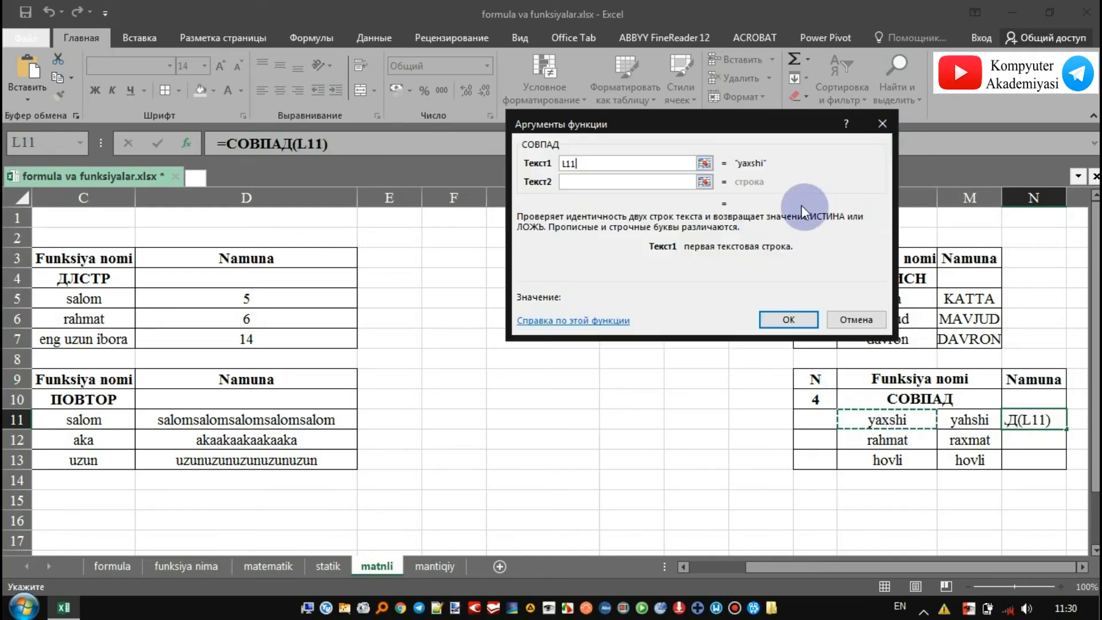
{"action": "left_click", "coordinate": [704, 182]}
{"action": "left_click", "coordinate": [969, 421]}
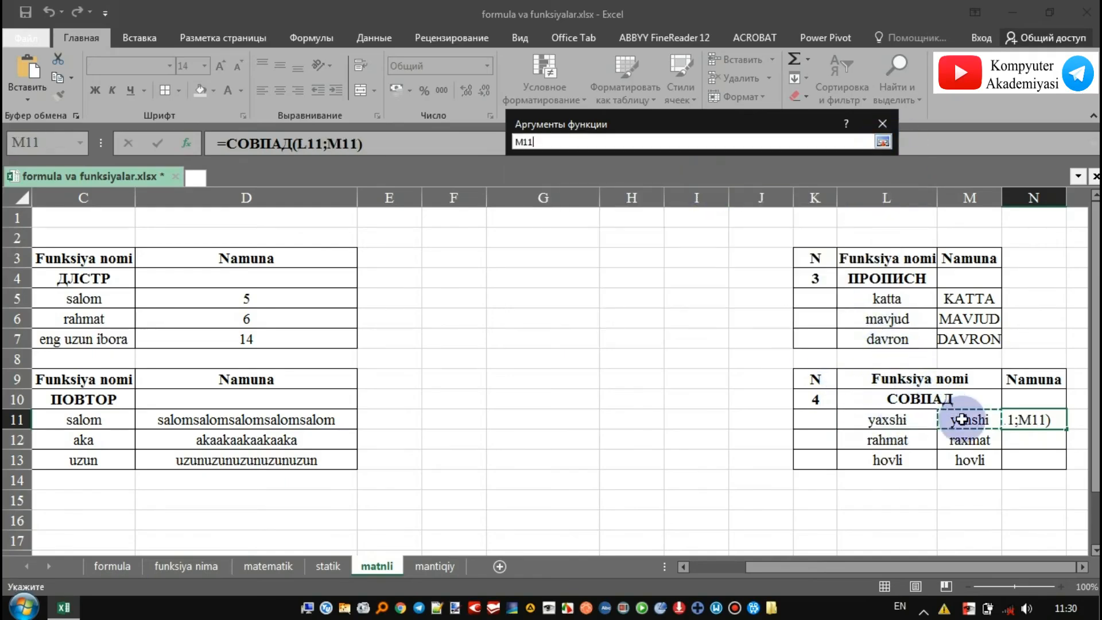
{"action": "left_click", "coordinate": [882, 143]}
{"action": "left_click", "coordinate": [788, 320]}
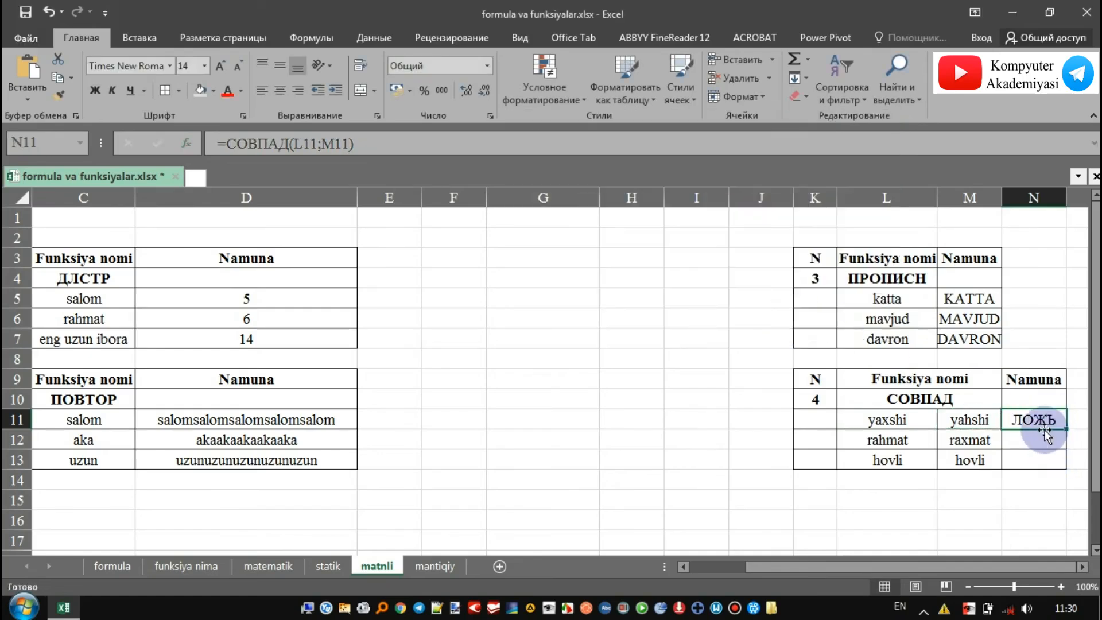
Fill the СОВПАД formula down through N13, and widen column N to fit the results.
{"action": "left_click_drag", "start_coordinate": [1066, 429], "coordinate": [1066, 465]}
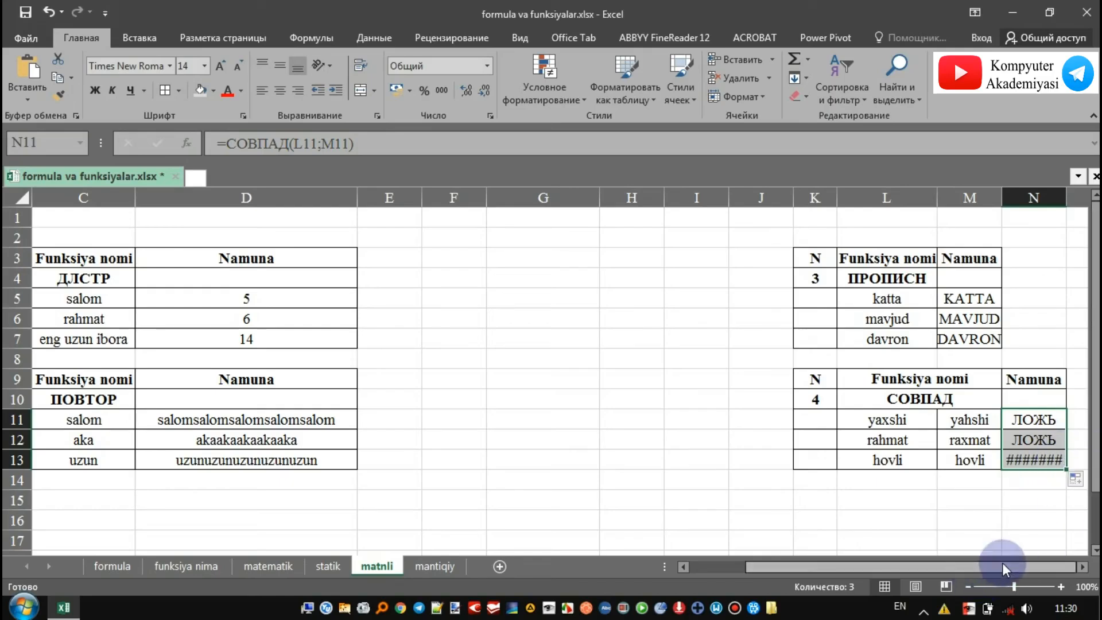
{"action": "left_click", "coordinate": [1046, 459]}
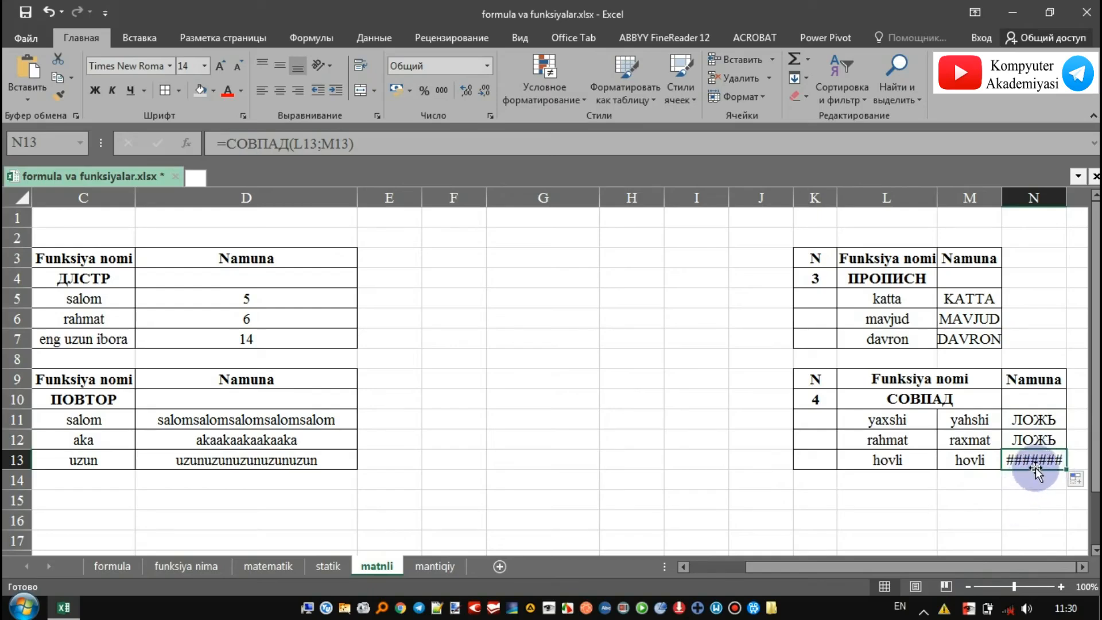
{"action": "left_click_drag", "start_coordinate": [1066, 198], "coordinate": [1083, 199]}
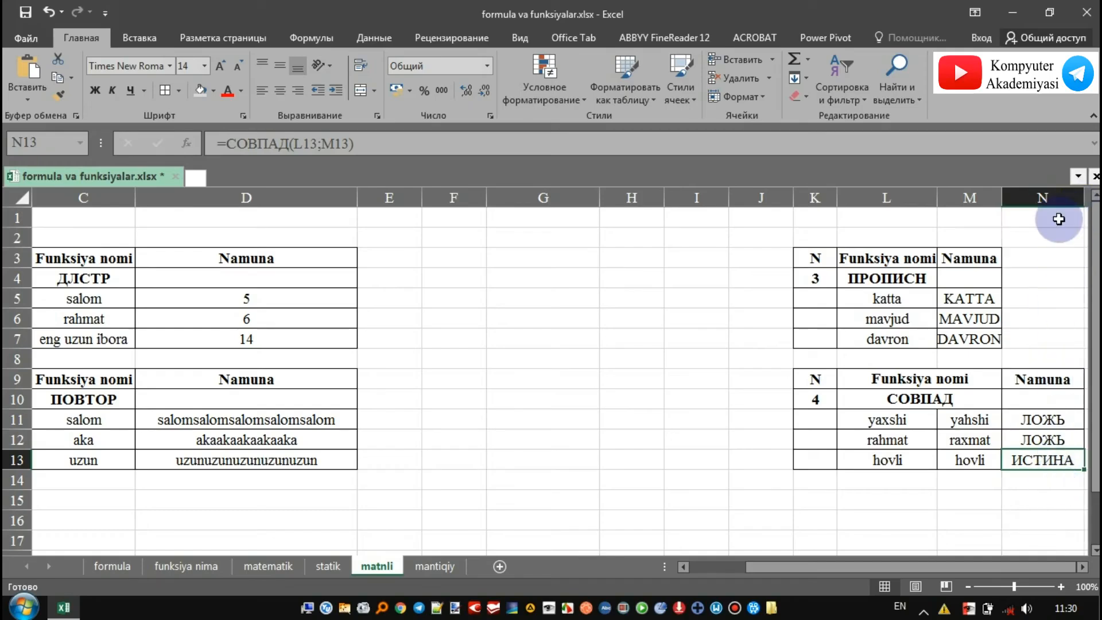
{"action": "left_click_drag", "start_coordinate": [1082, 196], "coordinate": [1067, 198]}
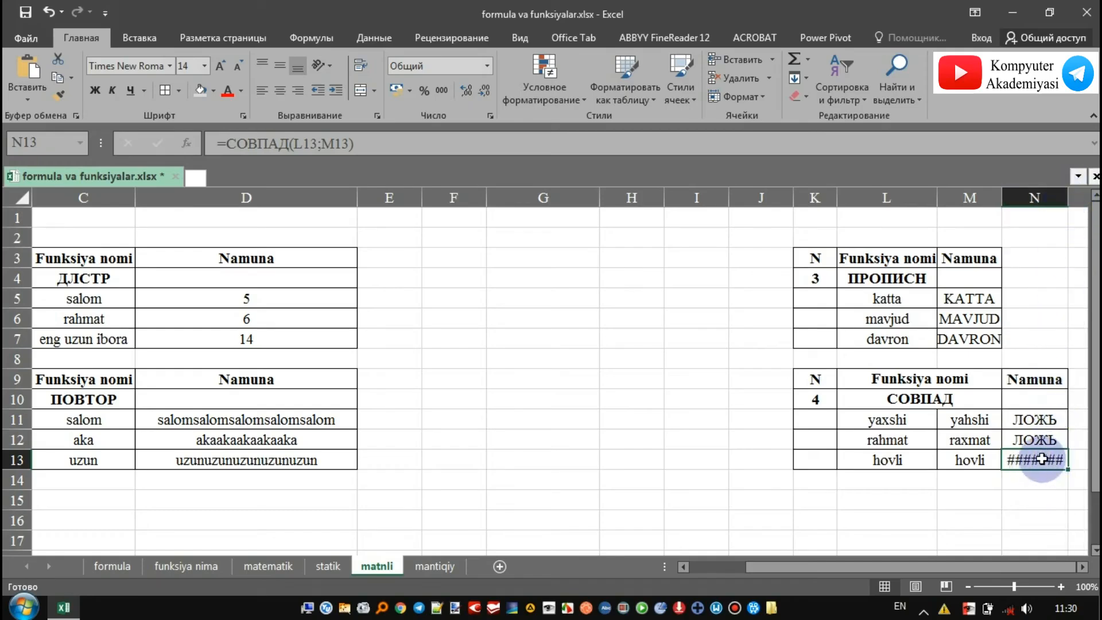
{"action": "left_click_drag", "start_coordinate": [1068, 197], "coordinate": [1087, 196]}
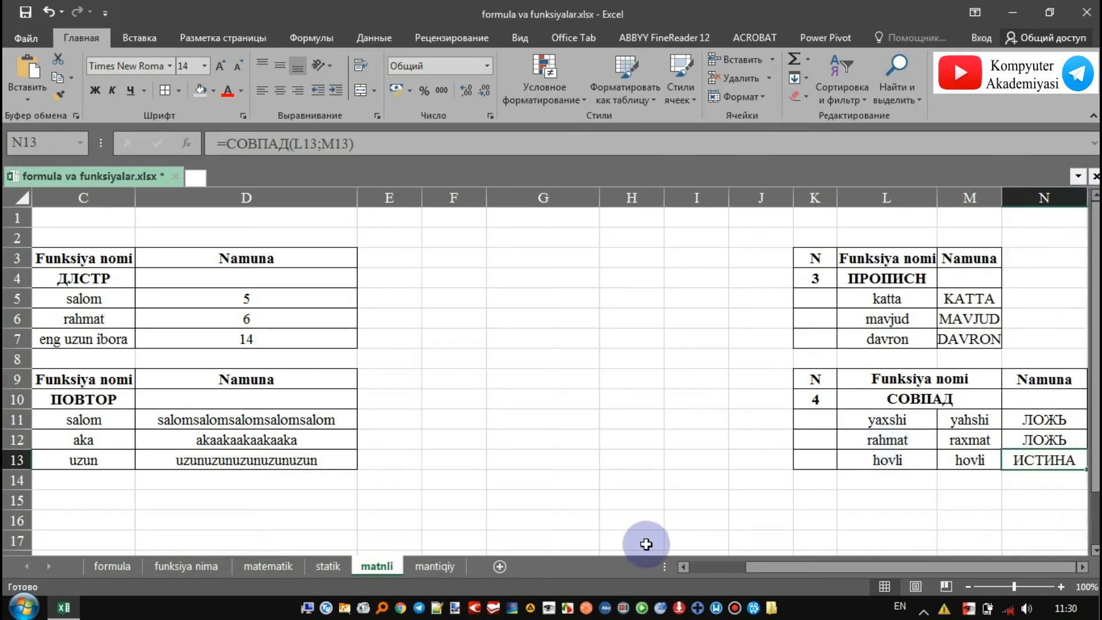
Switch to the mantiqiy sheet and highlight the O'rtacha bahosi and Darajasi columns of the results table.
{"action": "left_click_drag", "start_coordinate": [764, 570], "coordinate": [693, 566]}
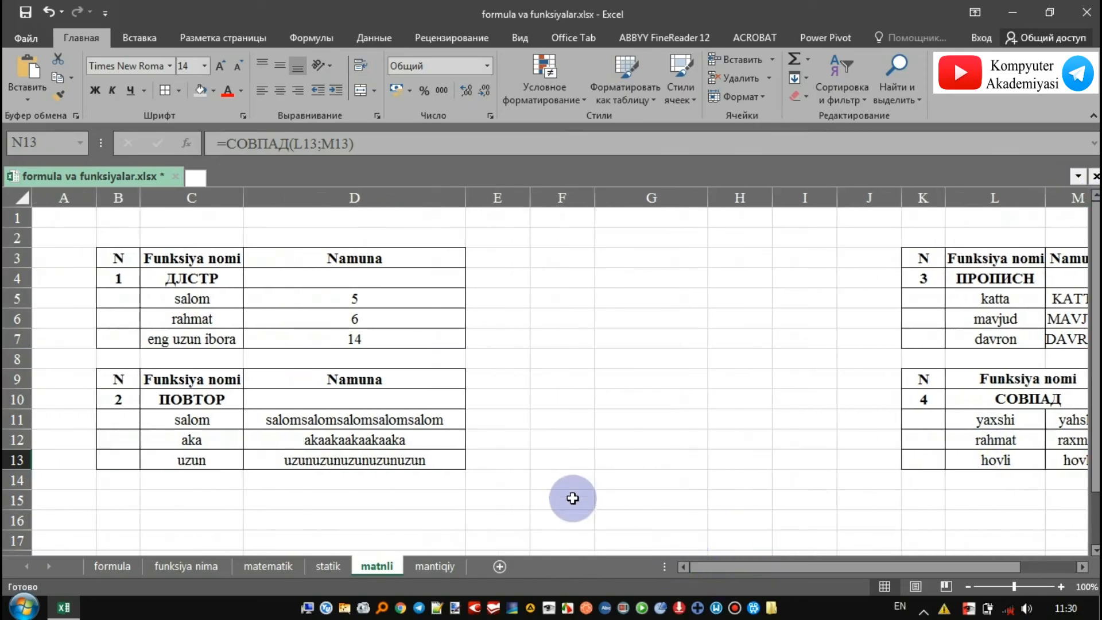
{"action": "left_click", "coordinate": [442, 566]}
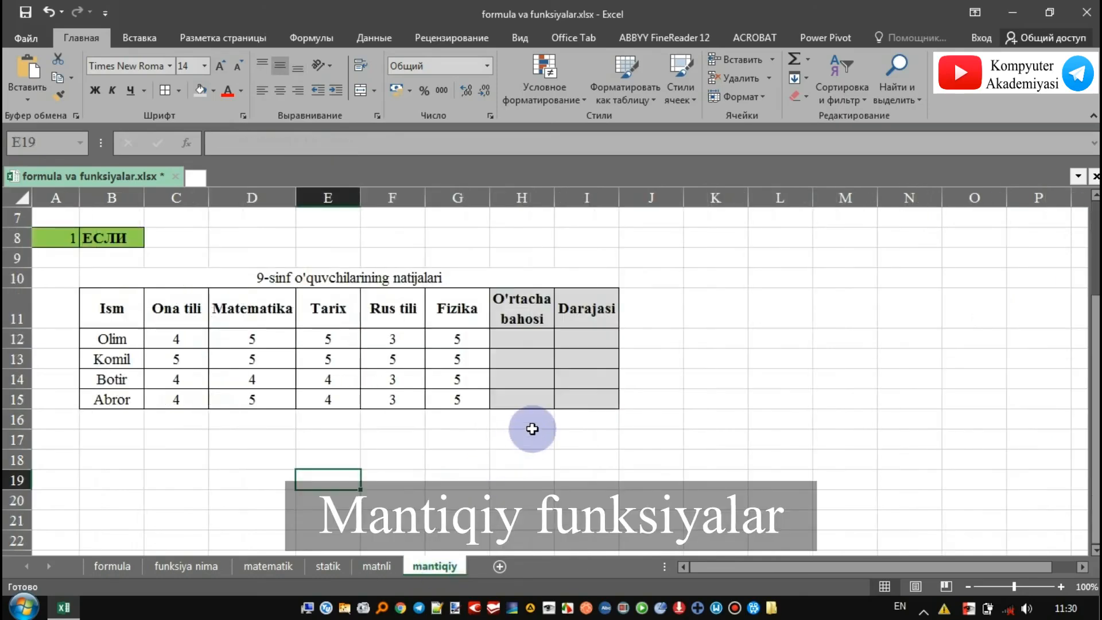
{"action": "left_click", "coordinate": [514, 334]}
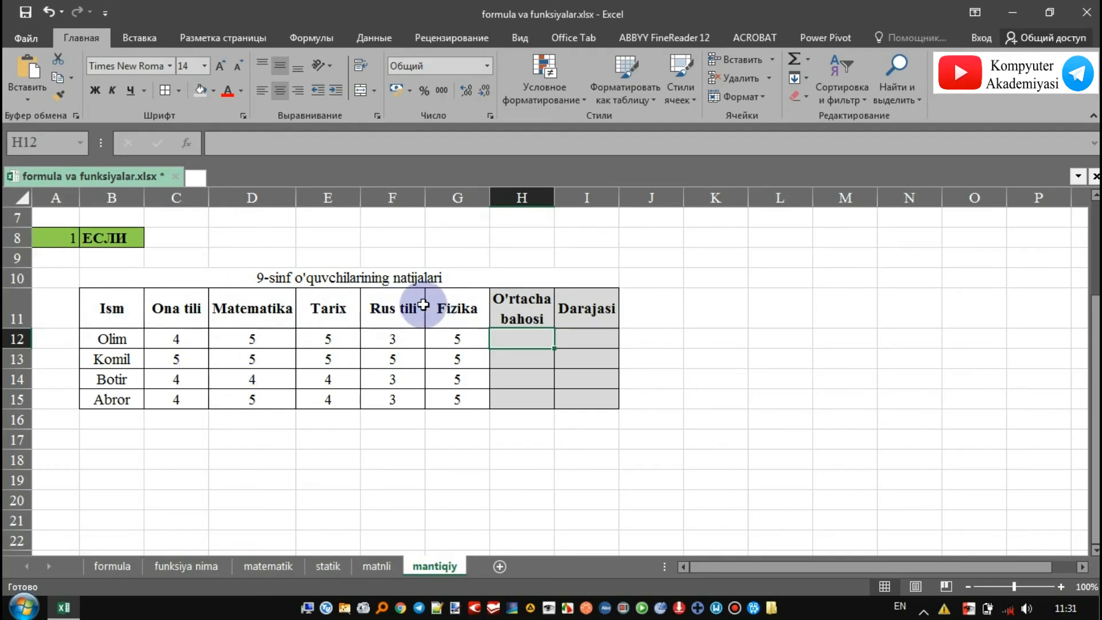
{"action": "left_click", "coordinate": [526, 311]}
{"action": "left_click_drag", "start_coordinate": [526, 310], "coordinate": [523, 389]}
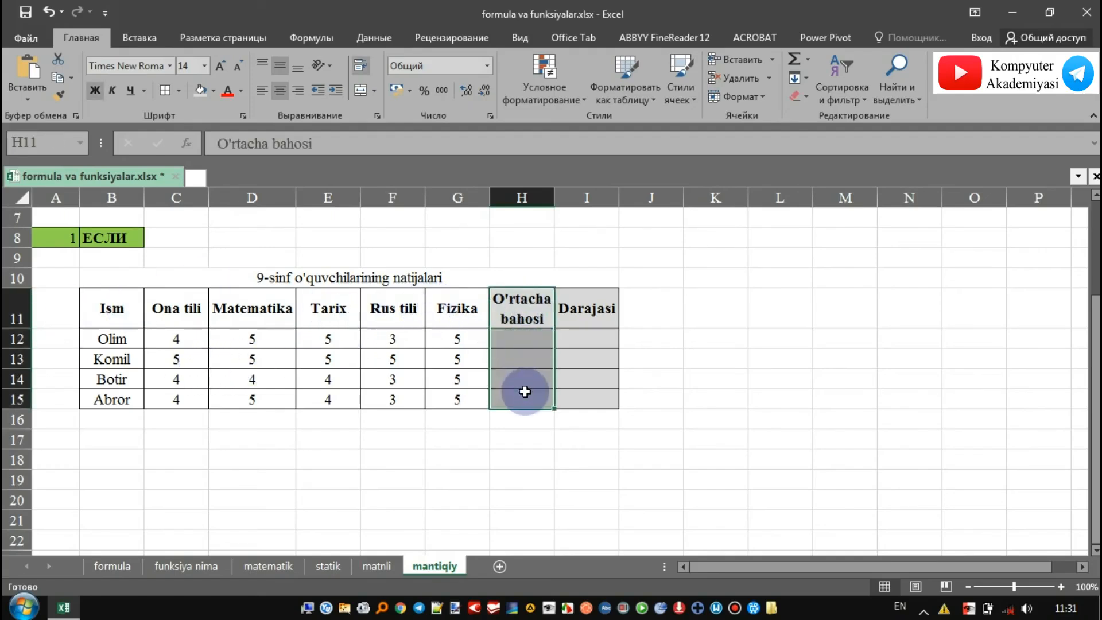
{"action": "left_click_drag", "start_coordinate": [568, 303], "coordinate": [600, 403]}
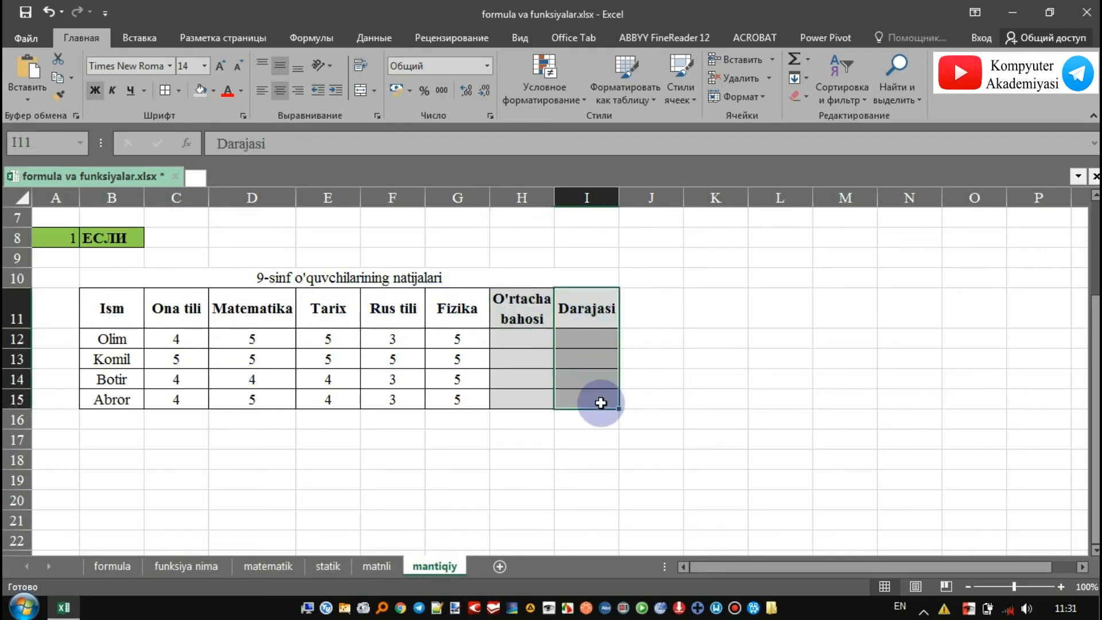
{"action": "left_click", "coordinate": [598, 337]}
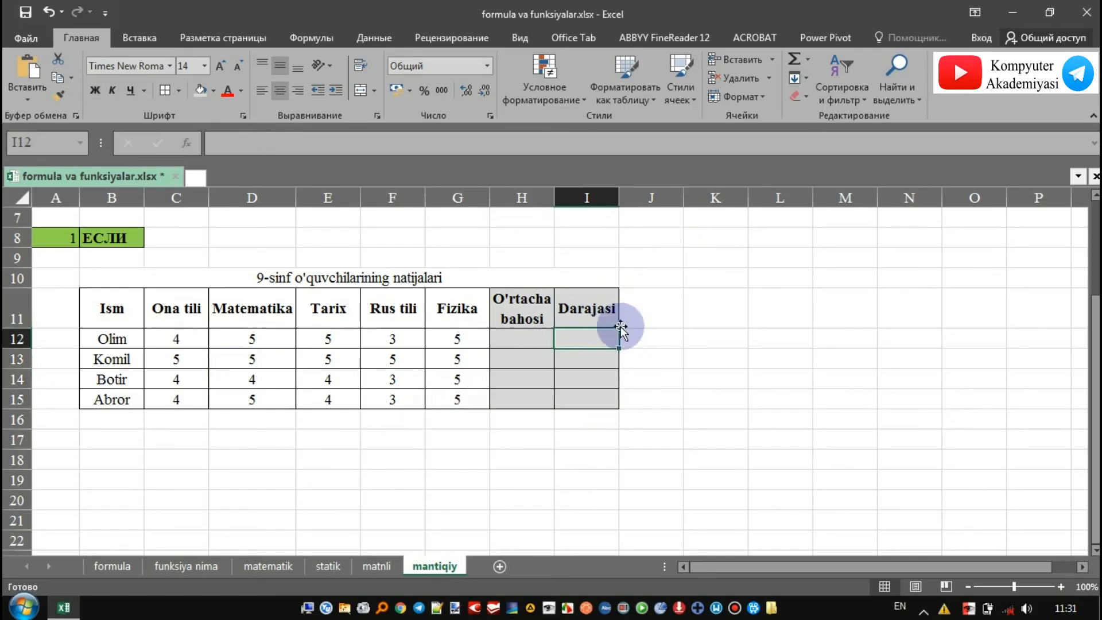
Calculate the average of C12:G12 in cell H12 with СРЗНАЧ, and fill the formula down through H15.
{"action": "left_click", "coordinate": [510, 340]}
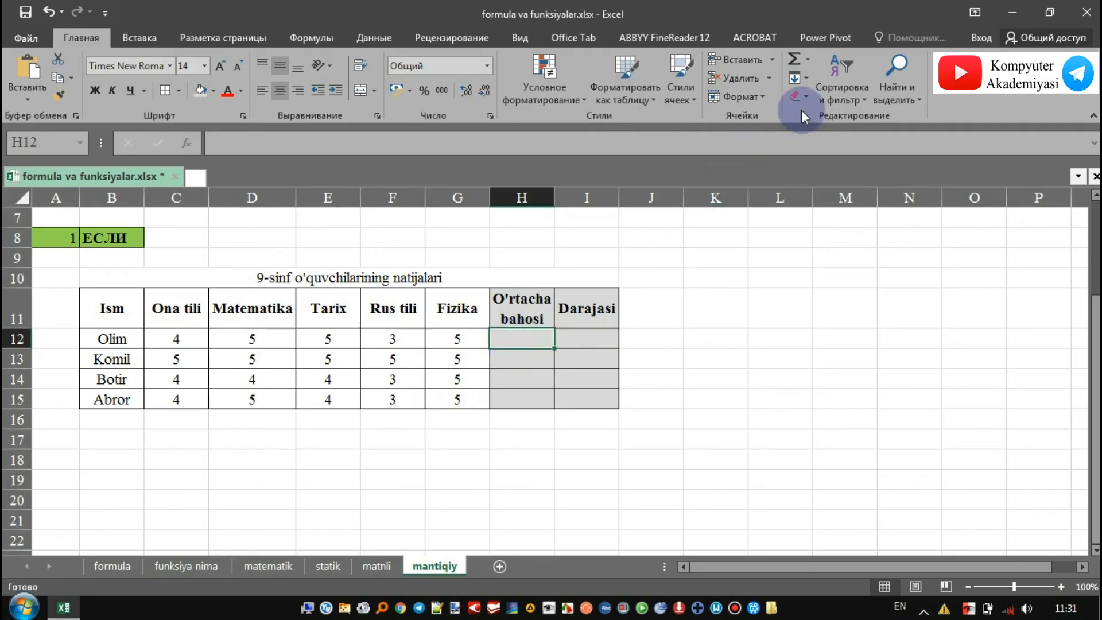
{"action": "left_click", "coordinate": [805, 60]}
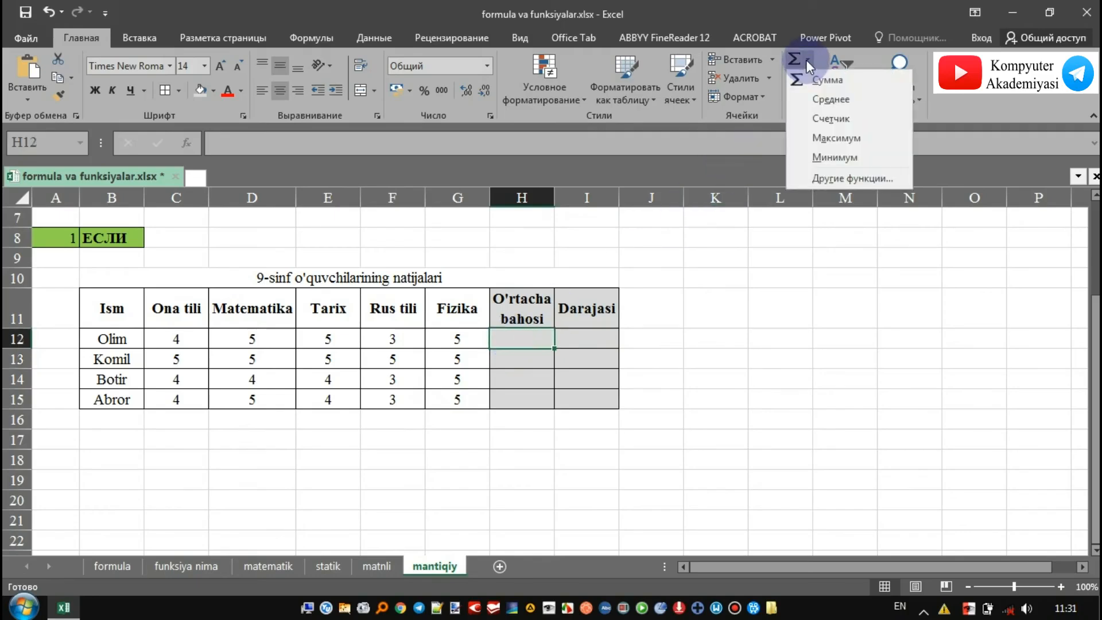
{"action": "left_click", "coordinate": [822, 99]}
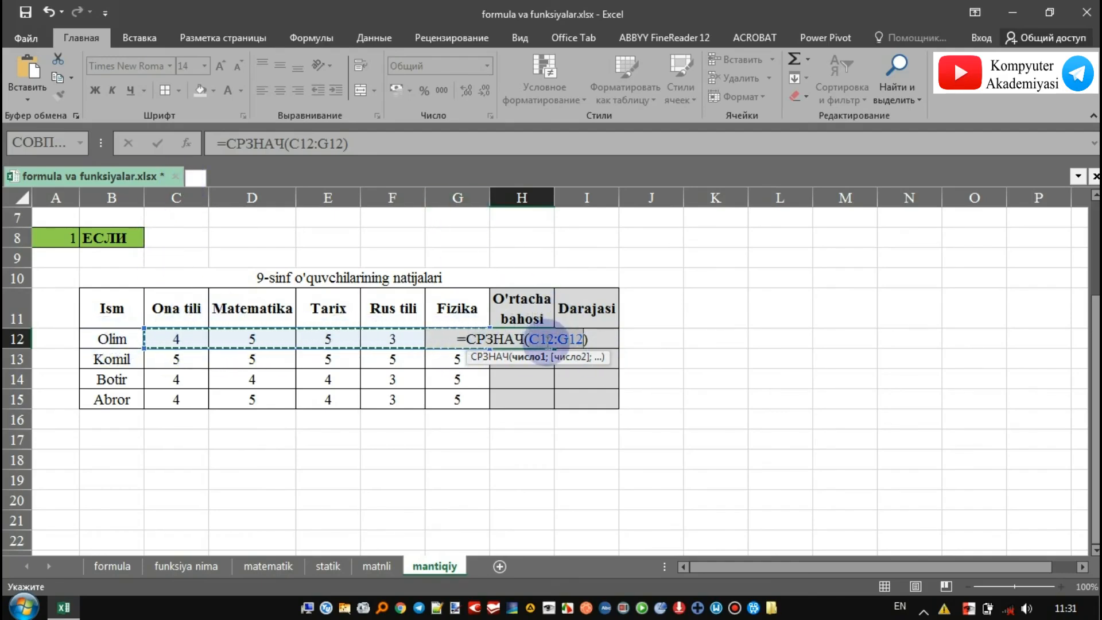
{"action": "key", "text": "Return"}
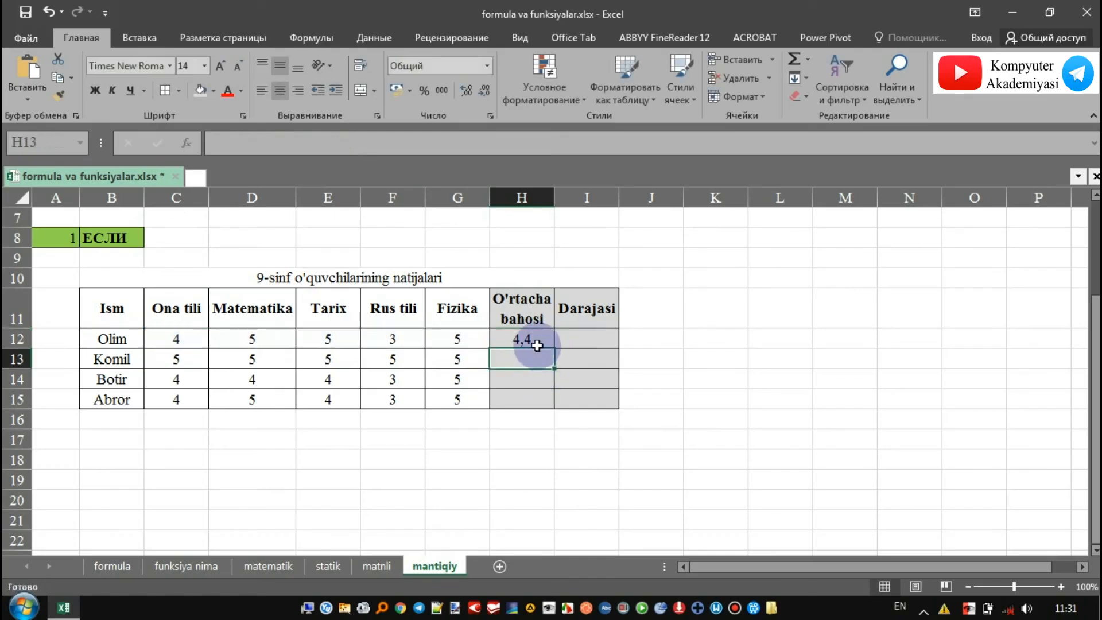
{"action": "left_click", "coordinate": [535, 341]}
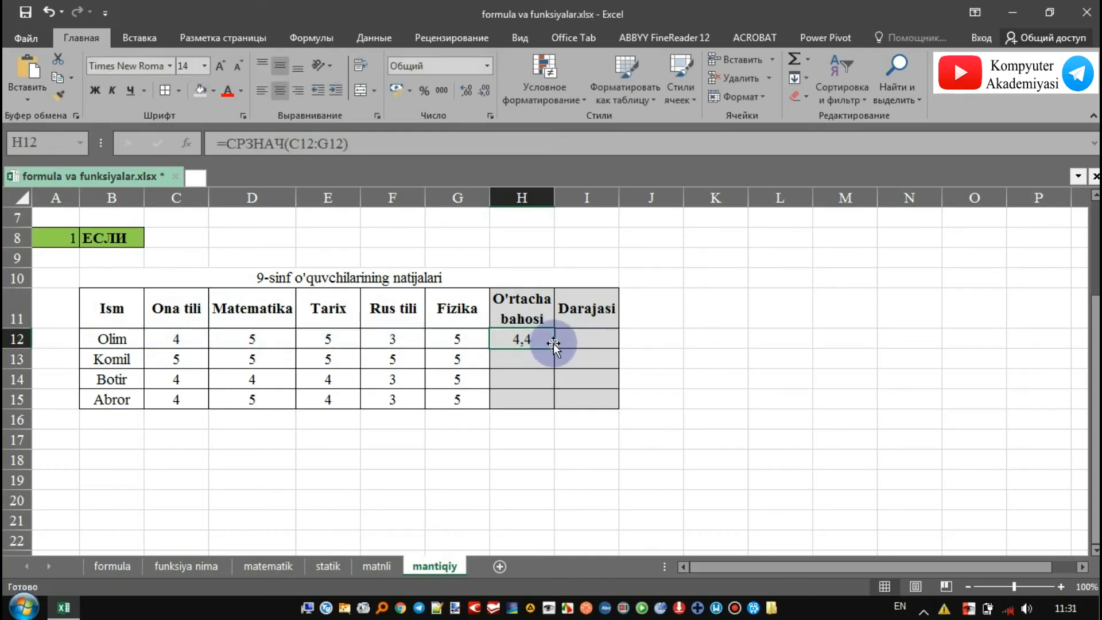
{"action": "left_click_drag", "start_coordinate": [555, 350], "coordinate": [560, 407]}
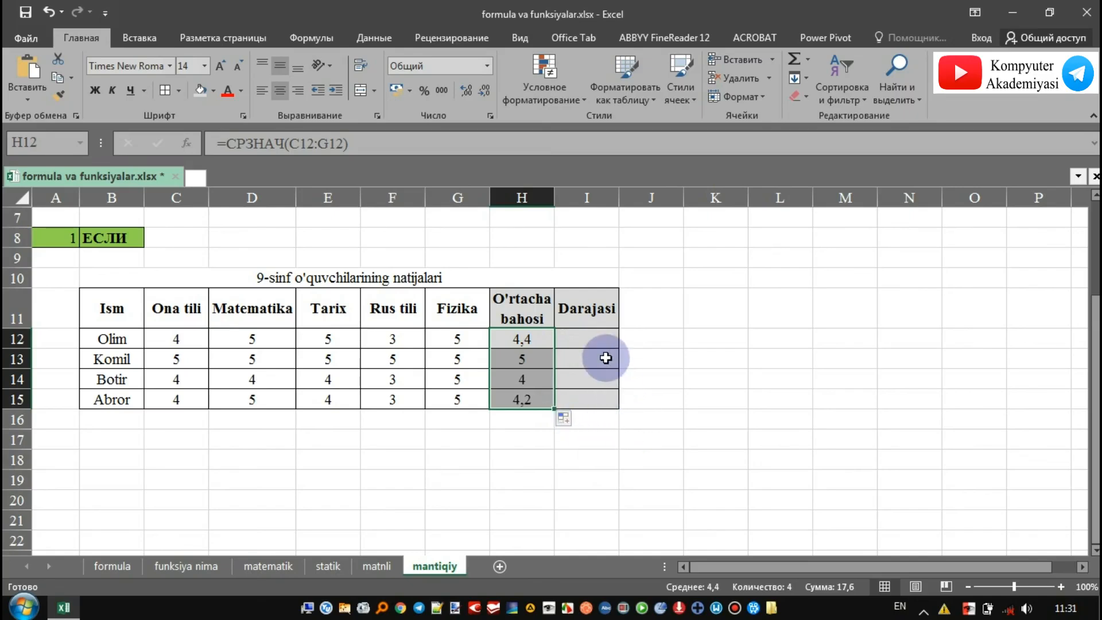
Insert the ЕСЛИ function from the Логические category into cell I12.
{"action": "left_click", "coordinate": [584, 343]}
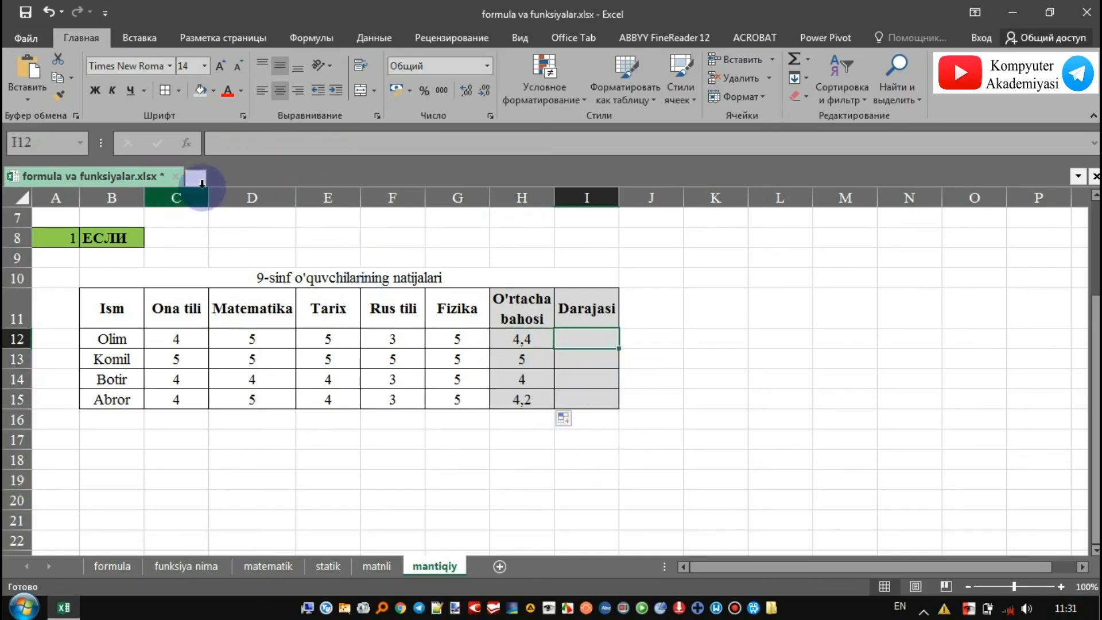
{"action": "left_click", "coordinate": [189, 141]}
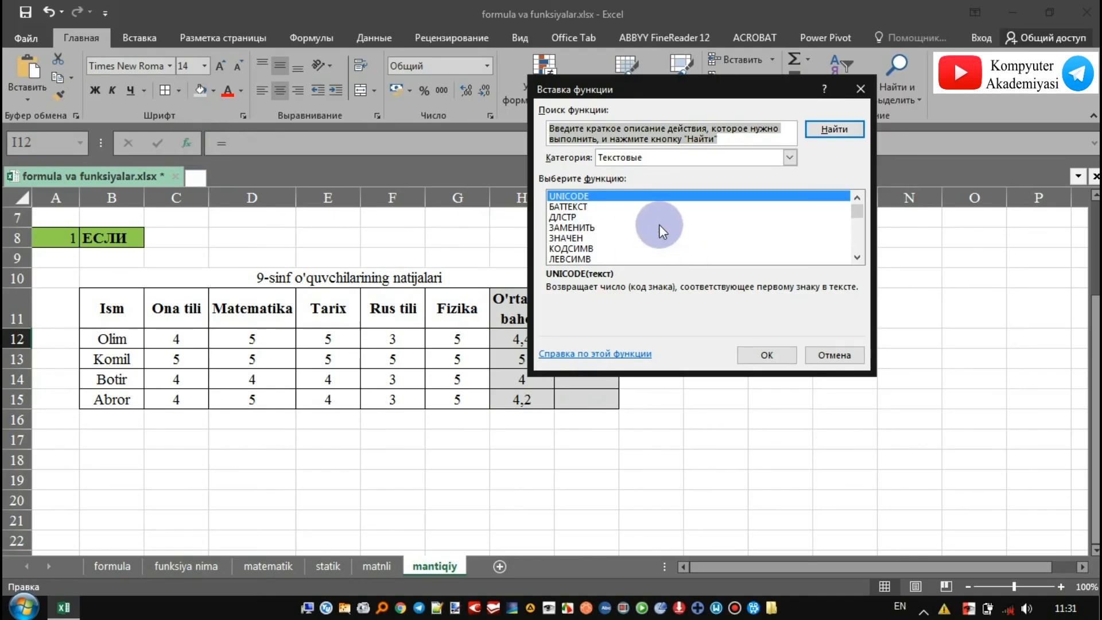
{"action": "left_click", "coordinate": [751, 162]}
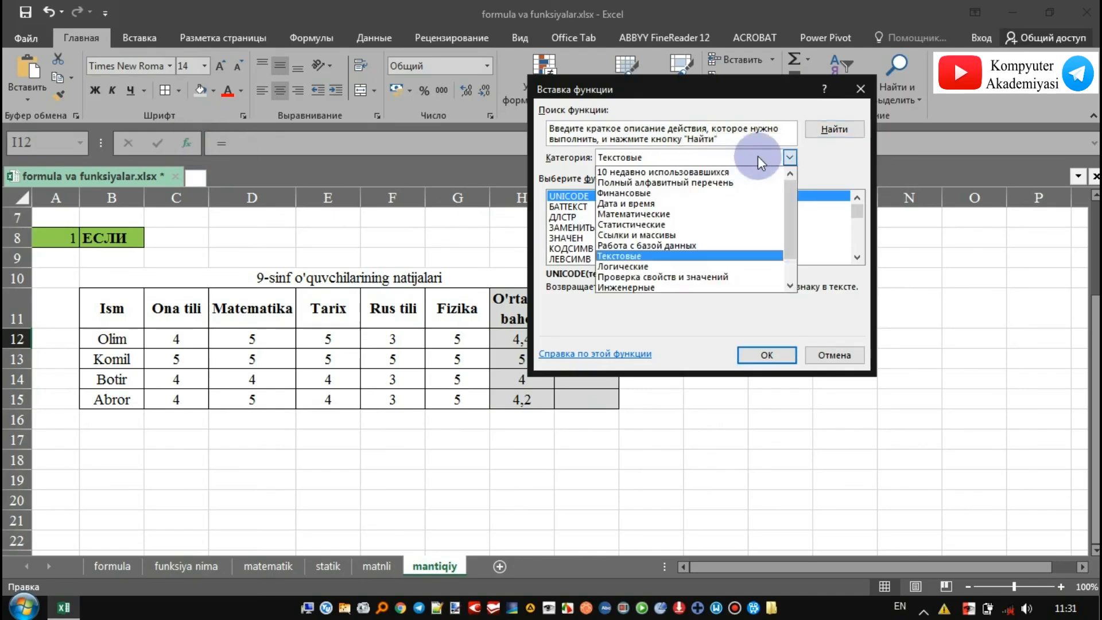
{"action": "left_click", "coordinate": [663, 267]}
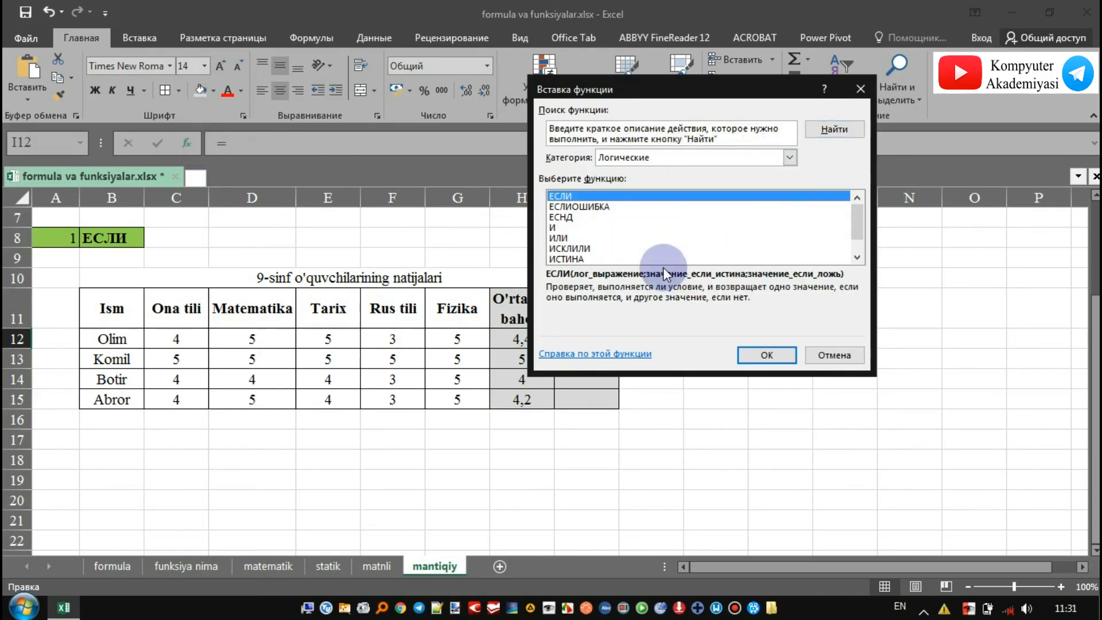
{"action": "left_click", "coordinate": [769, 354]}
Set Лог_выражение of the ЕСЛИ function to H12>=5, and go on to the Значение_если_истина argument.
{"action": "left_click_drag", "start_coordinate": [731, 116], "coordinate": [851, 137]}
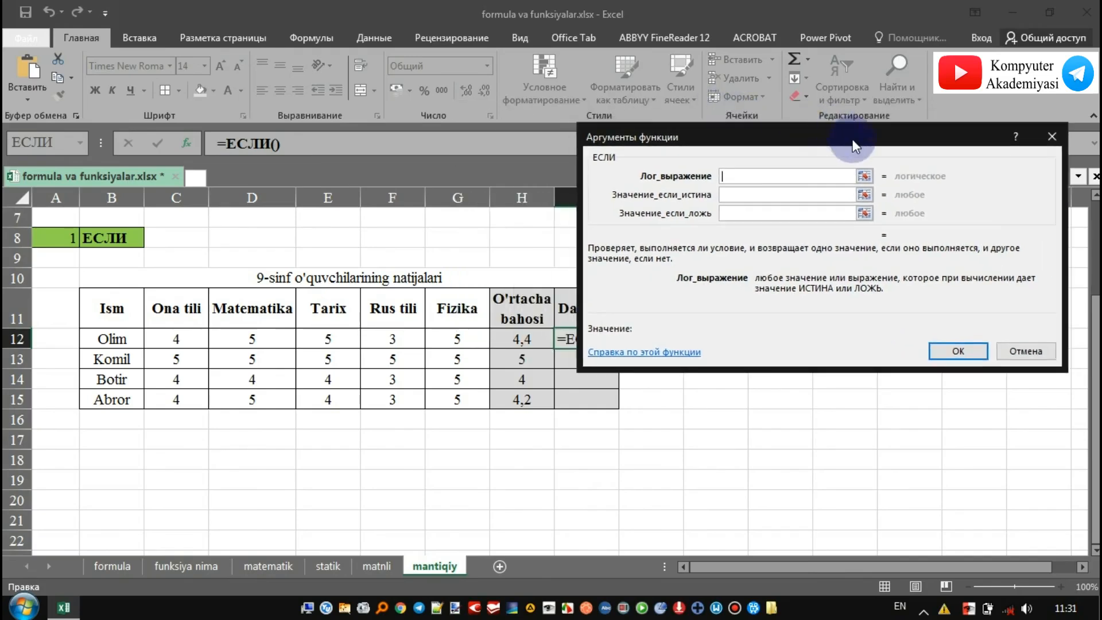
{"action": "left_click", "coordinate": [864, 176]}
{"action": "left_click", "coordinate": [524, 338]}
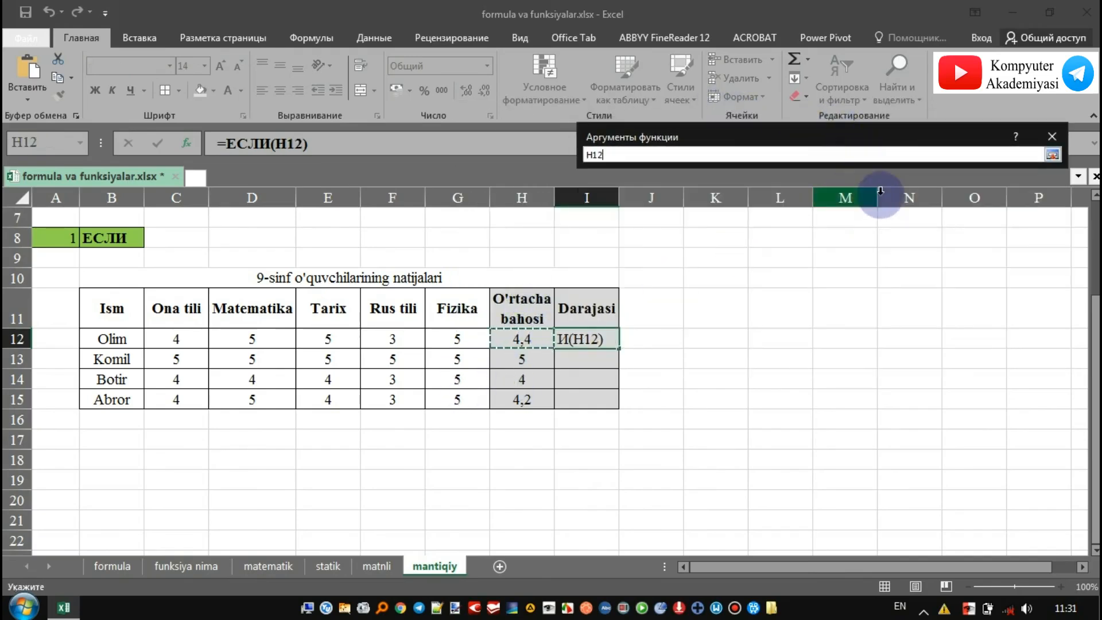
{"action": "left_click", "coordinate": [1052, 154]}
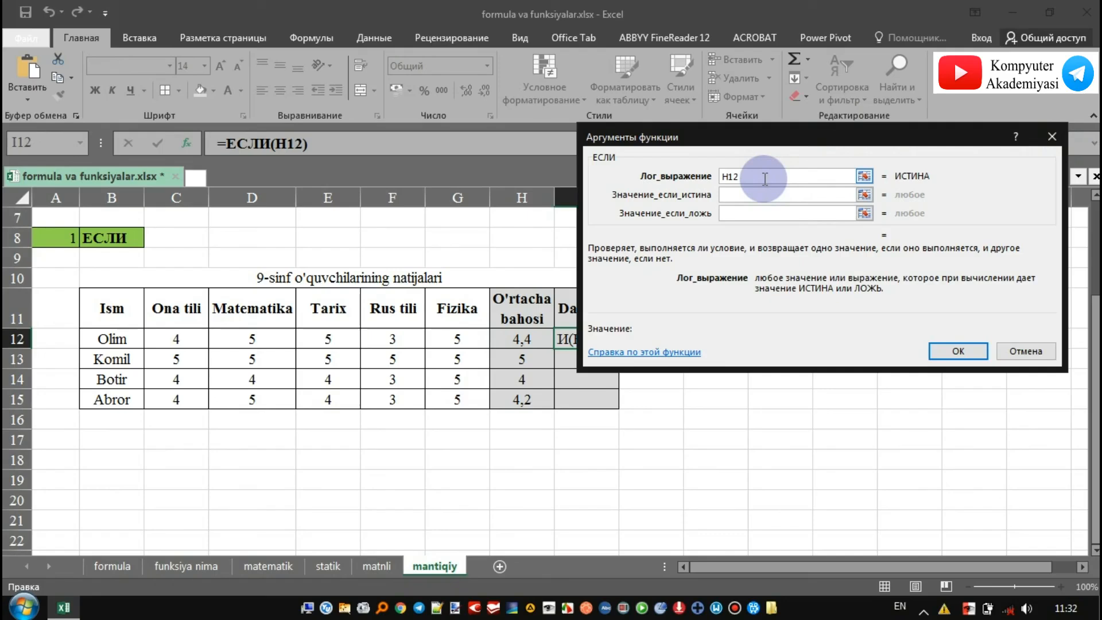
{"action": "type", "text": ">=5"}
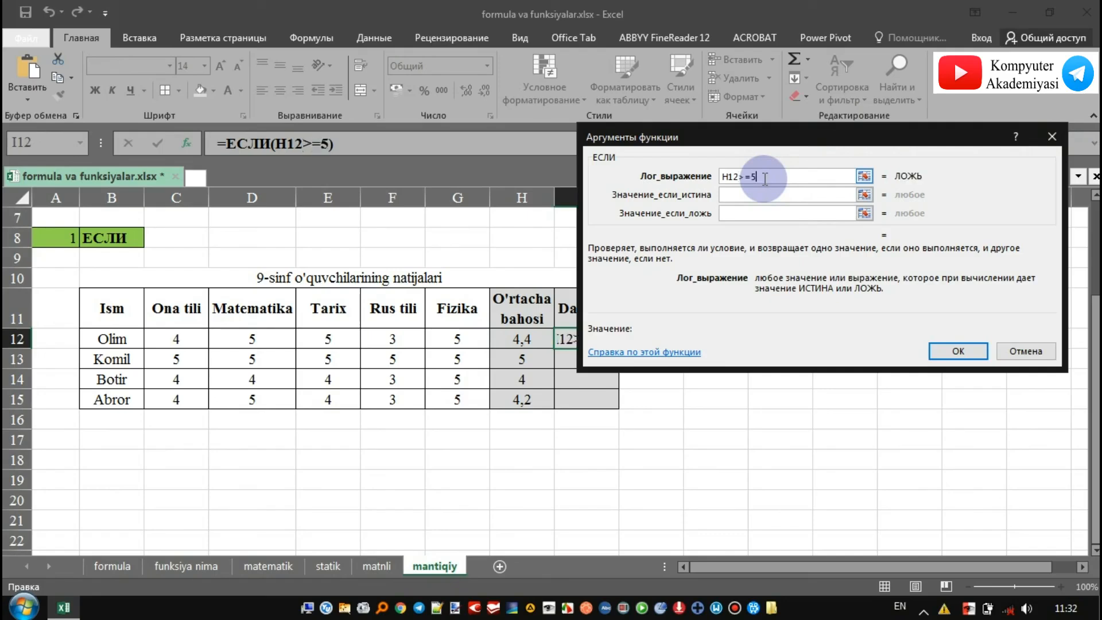
{"action": "left_click", "coordinate": [769, 194]}
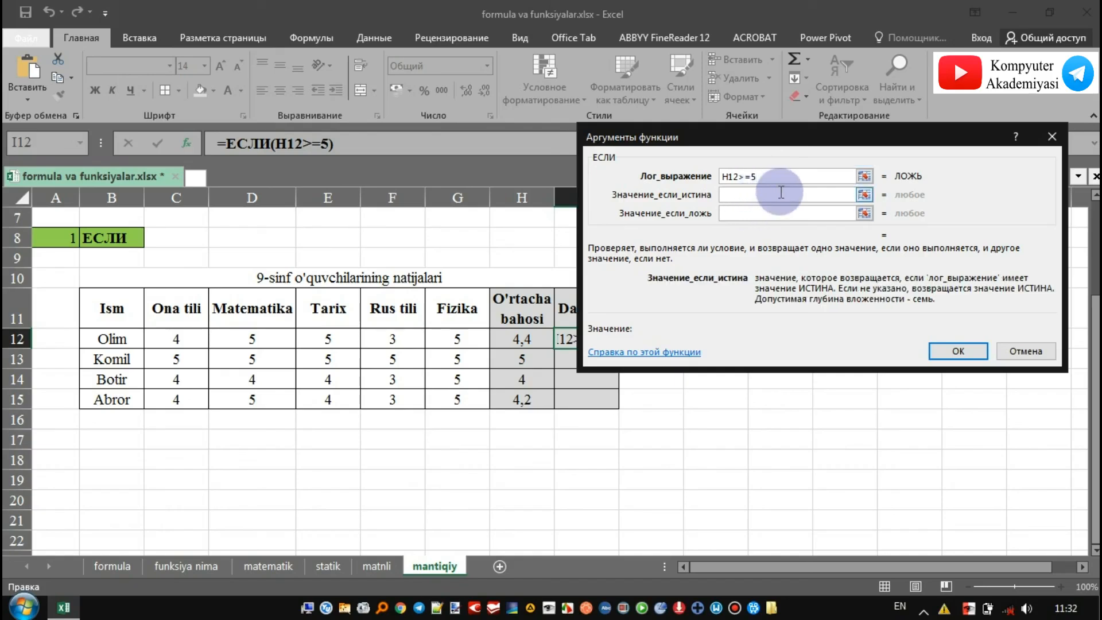
Complete the ЕСЛИ function in I12 with A'lochi if true and Yaxshi if false, and fill the formula down through I15.
{"action": "type", "text": "A'lochi"}
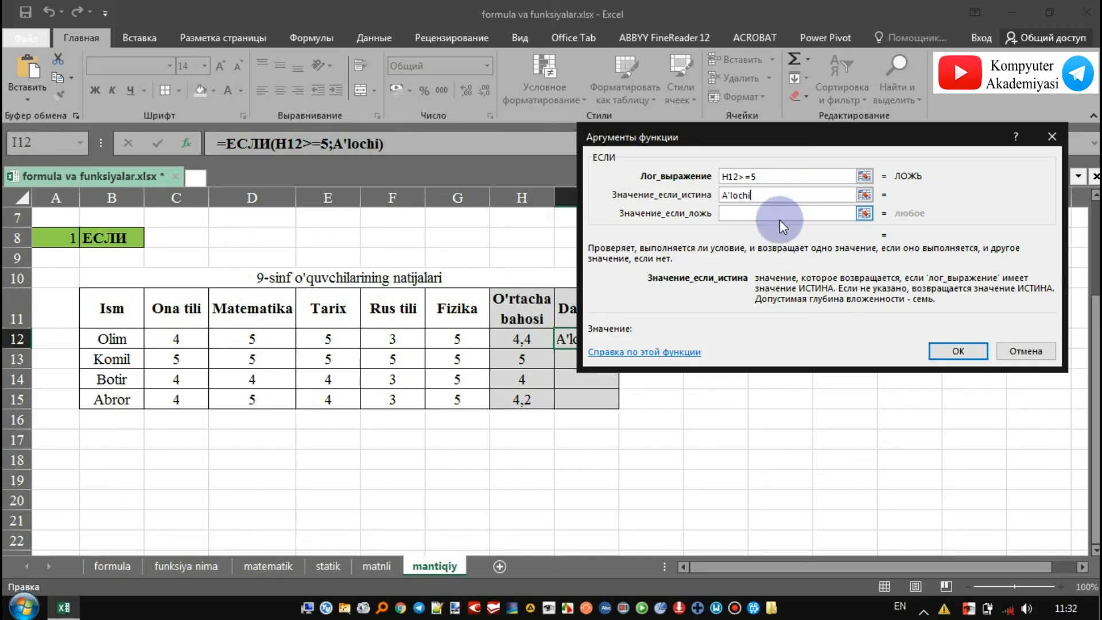
{"action": "left_click", "coordinate": [771, 218]}
{"action": "type", "text": "Yaxshi"}
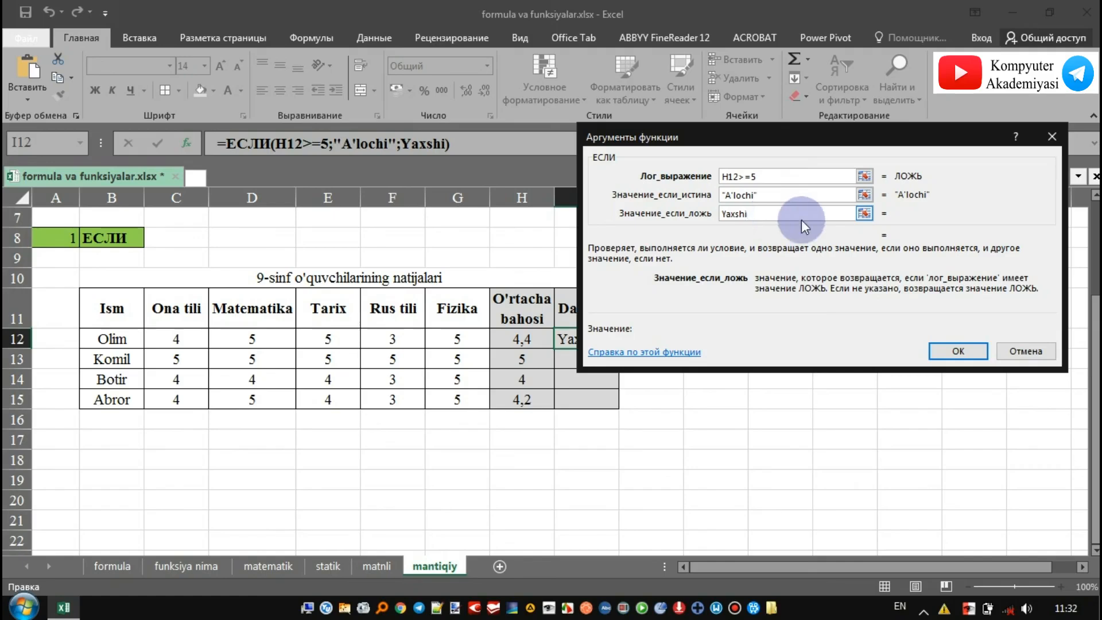
{"action": "left_click", "coordinate": [957, 350]}
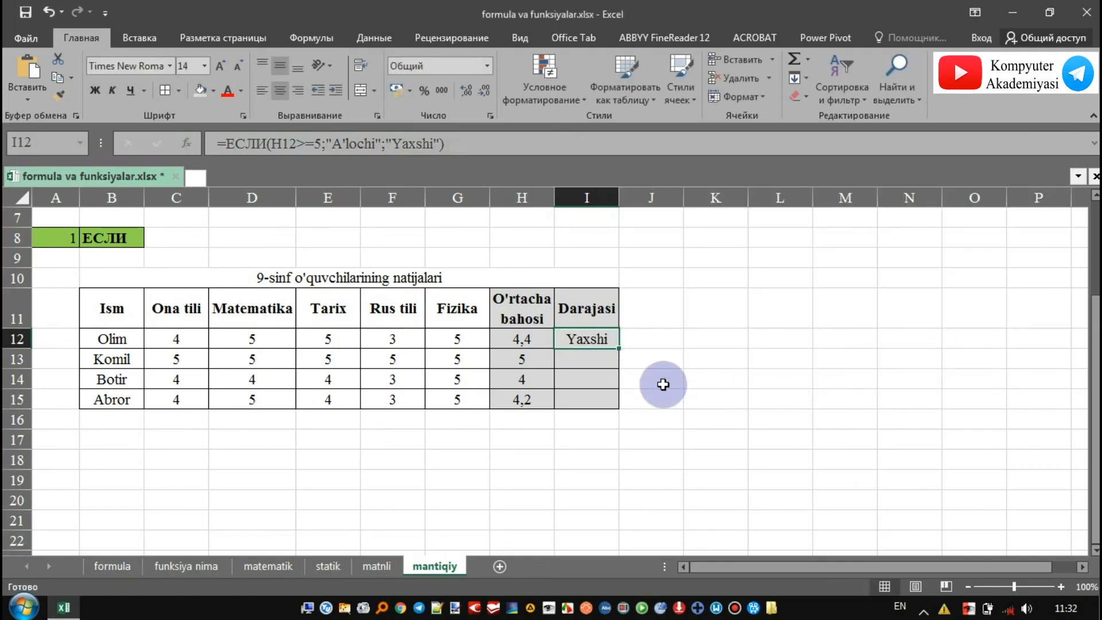
{"action": "left_click_drag", "start_coordinate": [619, 348], "coordinate": [617, 410]}
{"action": "left_click", "coordinate": [658, 360]}
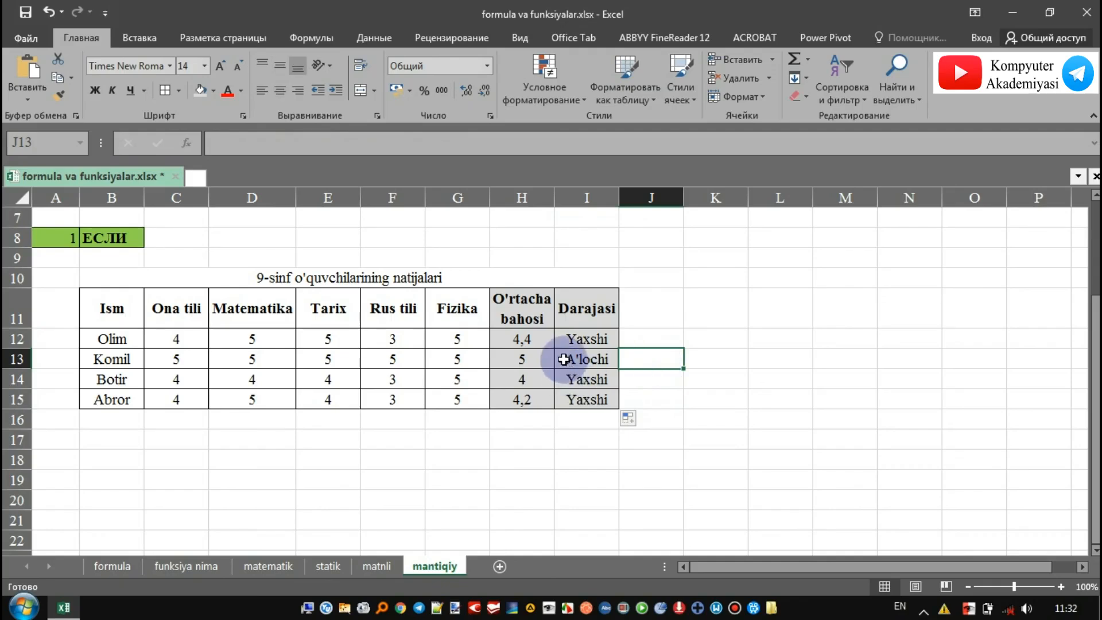
Examine the condition and the true and false values of the ЕСЛИ formula in I13 against the Darajasi column.
{"action": "left_click", "coordinate": [562, 358]}
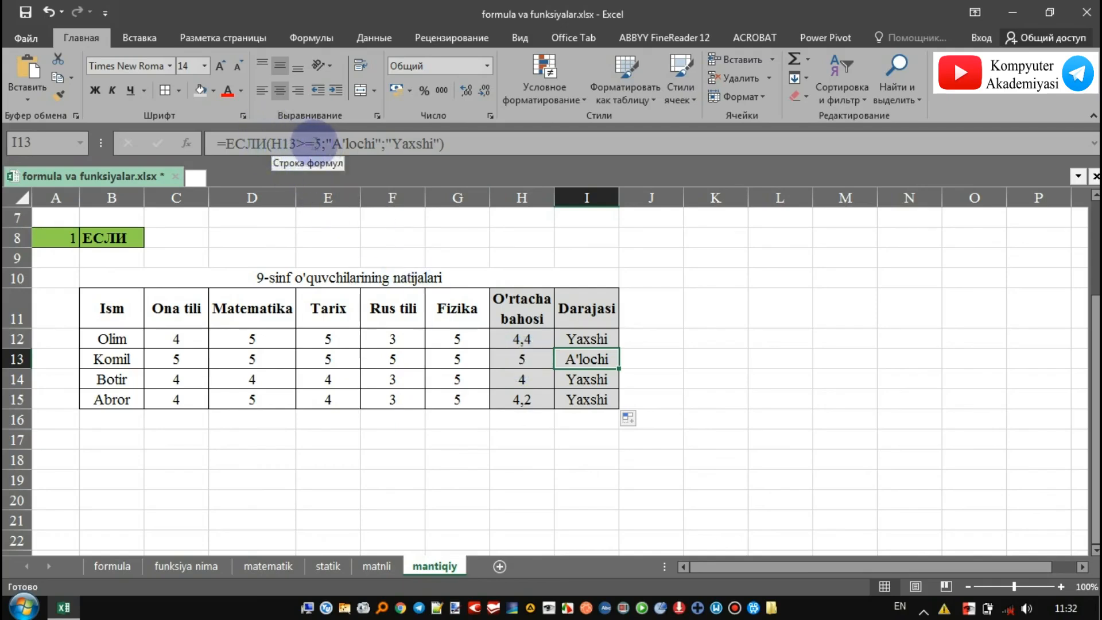
{"action": "left_click_drag", "start_coordinate": [332, 143], "coordinate": [376, 143]}
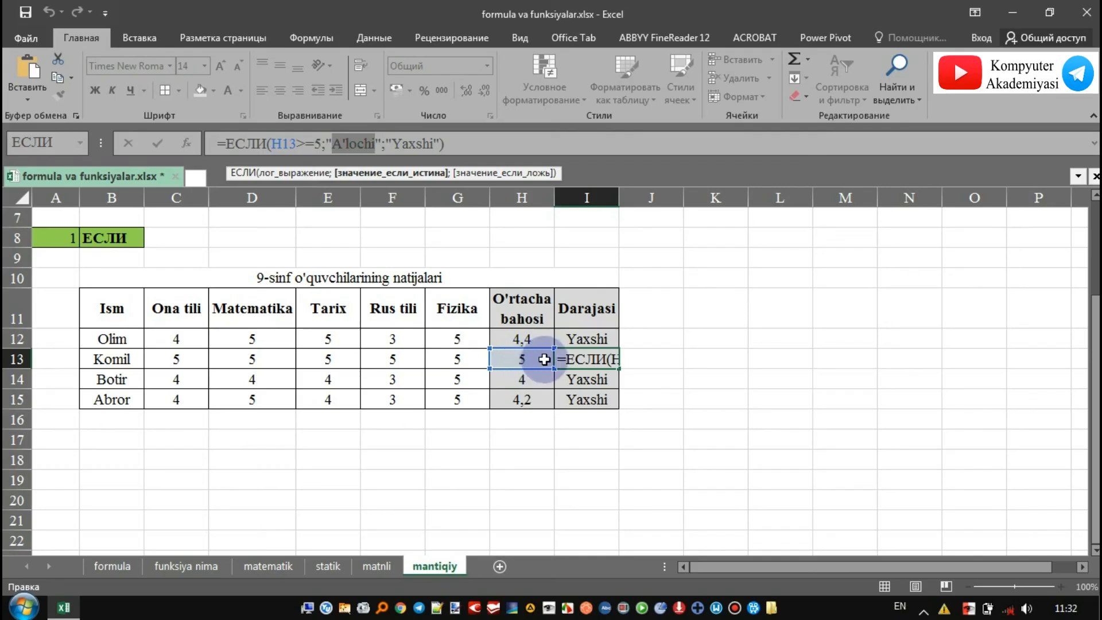
{"action": "left_click_drag", "start_coordinate": [392, 144], "coordinate": [434, 144]}
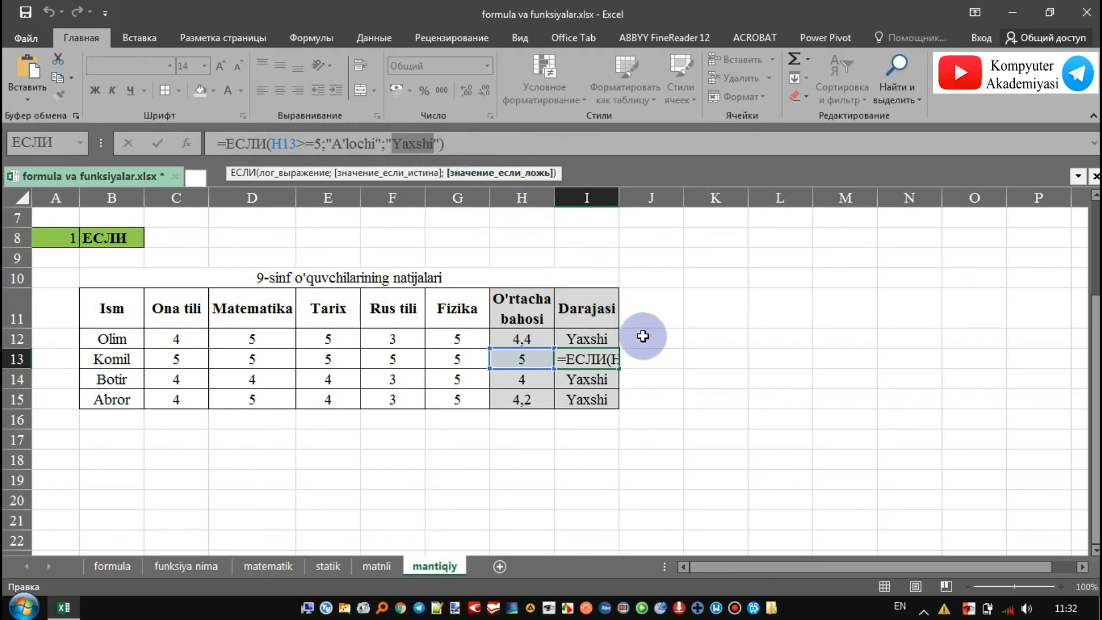
{"action": "left_click", "coordinate": [647, 346]}
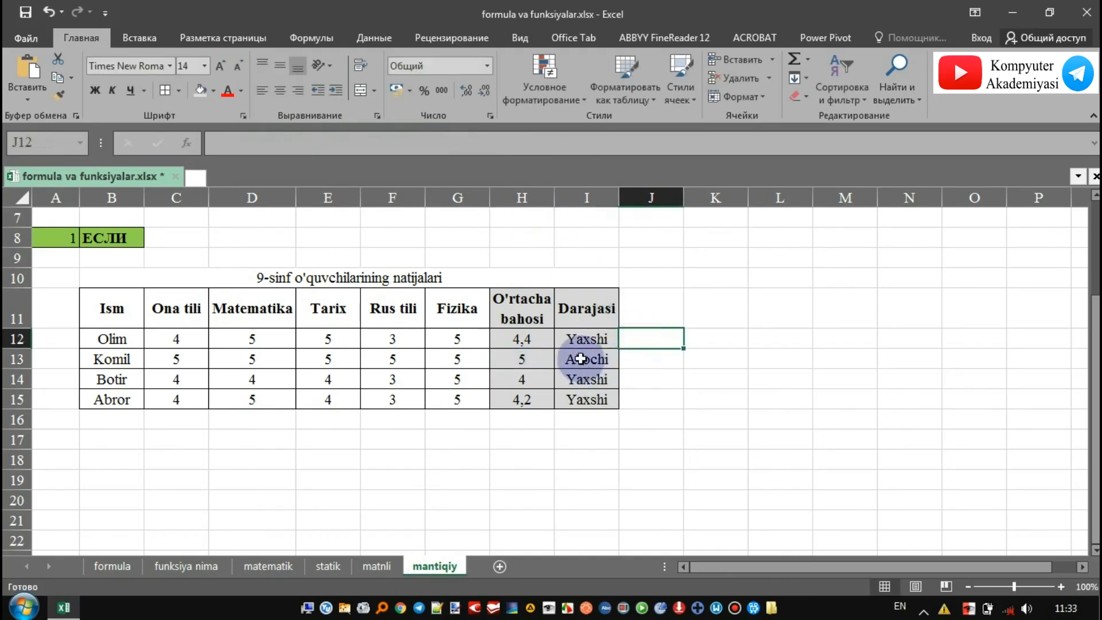
{"action": "left_click", "coordinate": [588, 365]}
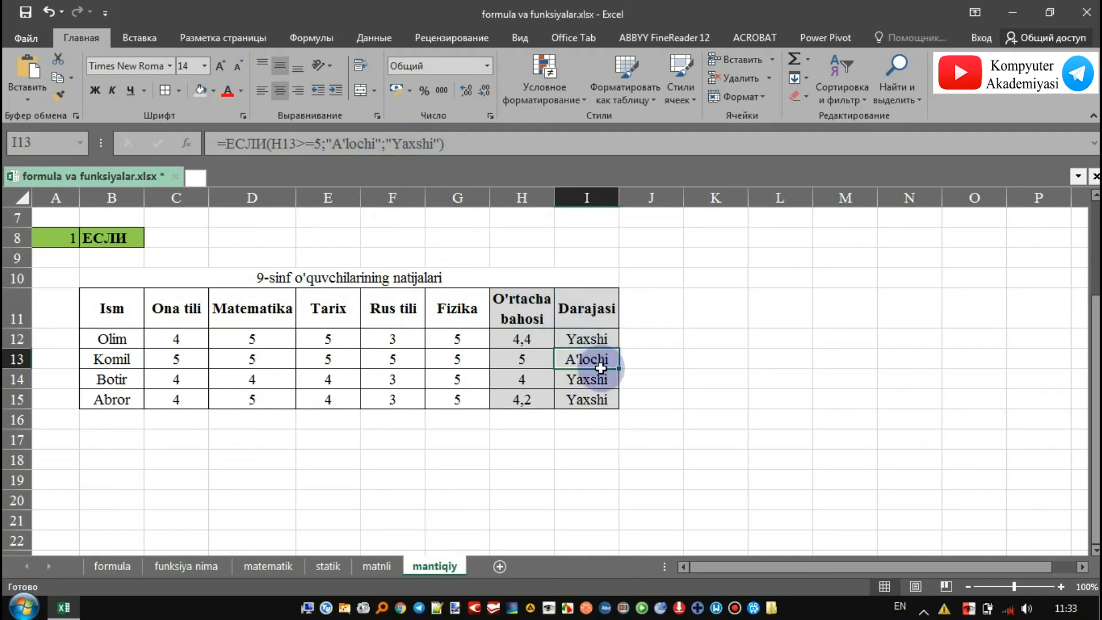
{"action": "left_click", "coordinate": [596, 377]}
{"action": "left_click", "coordinate": [636, 395]}
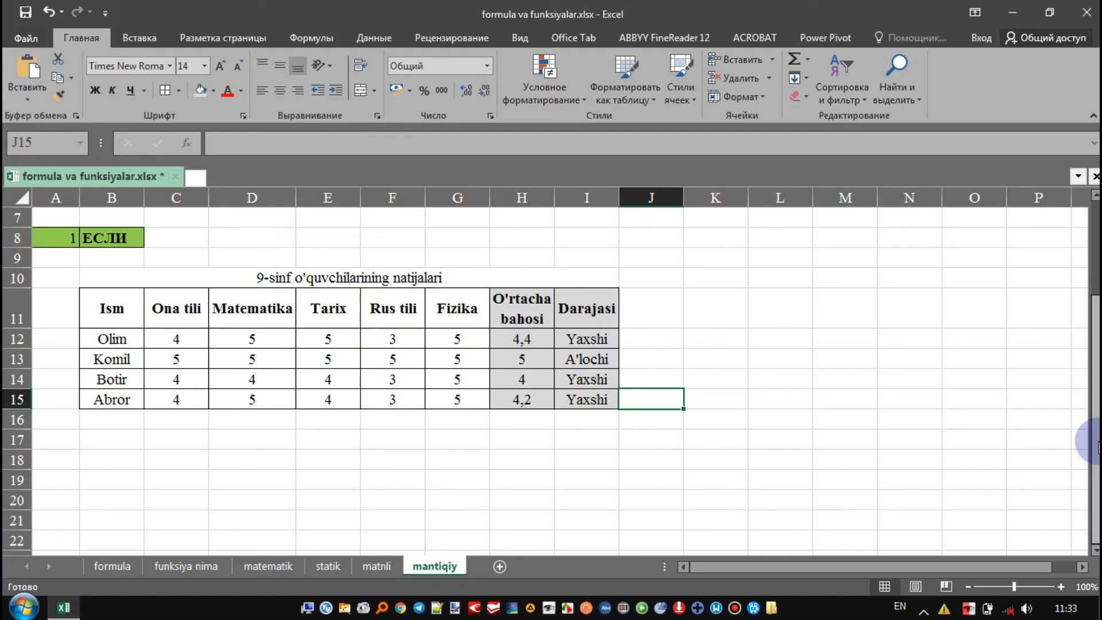
{"action": "left_click_drag", "start_coordinate": [1098, 438], "coordinate": [1098, 408]}
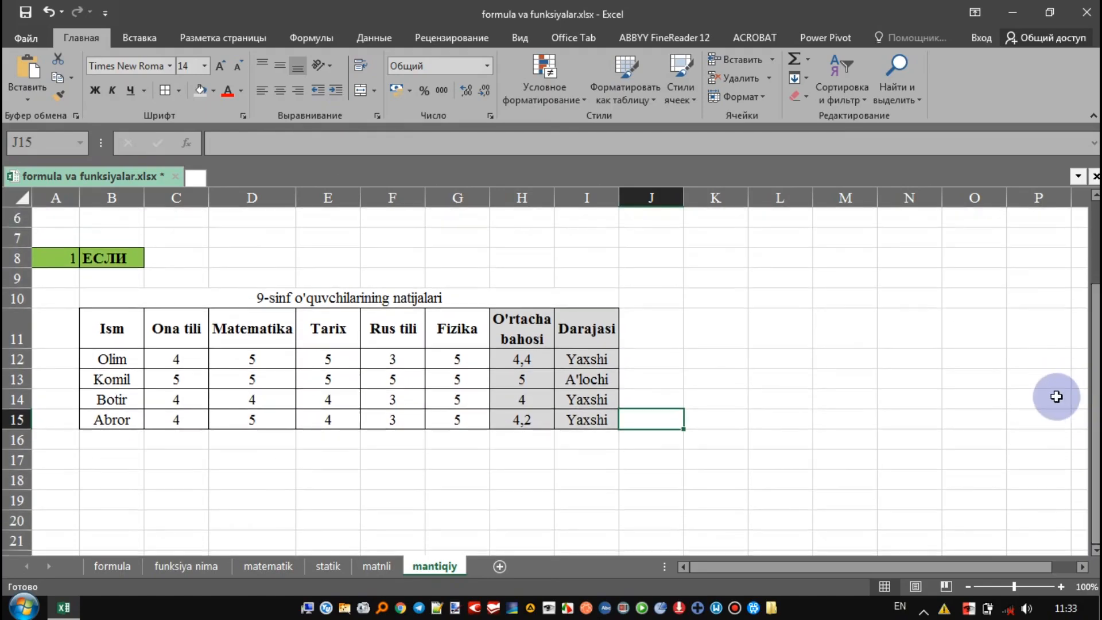